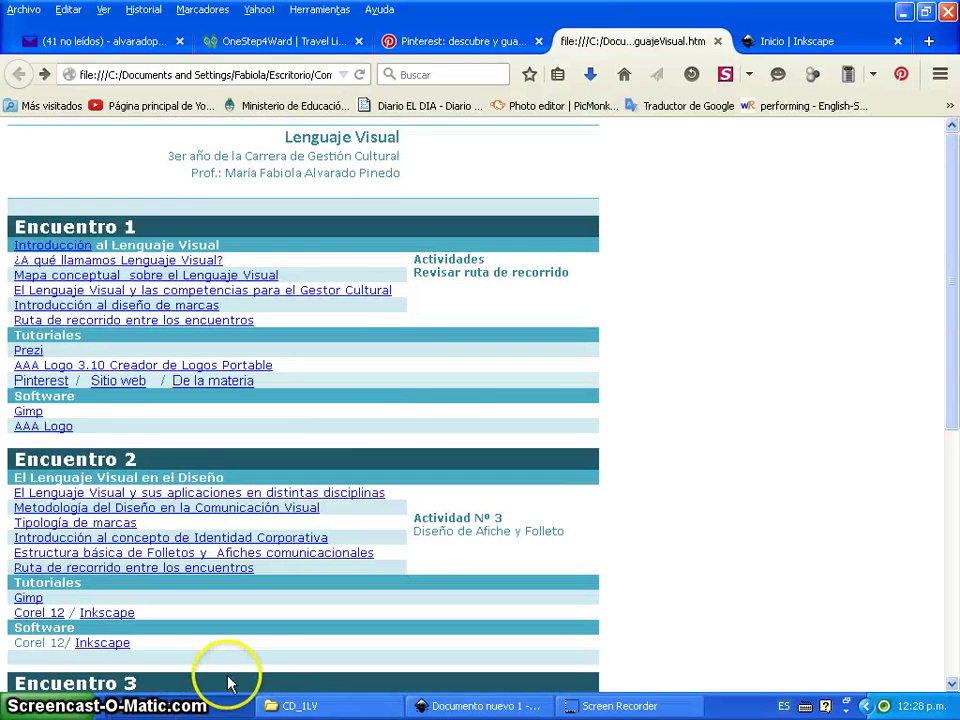
Scroll the course page and open the course index from the CD_1LV folder
{"action": "mouse_move", "coordinate": [955, 335]}
{"action": "left_mouse_down"}
{"action": "mouse_move", "coordinate": [955, 555]}
{"action": "mouse_move", "coordinate": [955, 235]}
{"action": "left_mouse_up"}
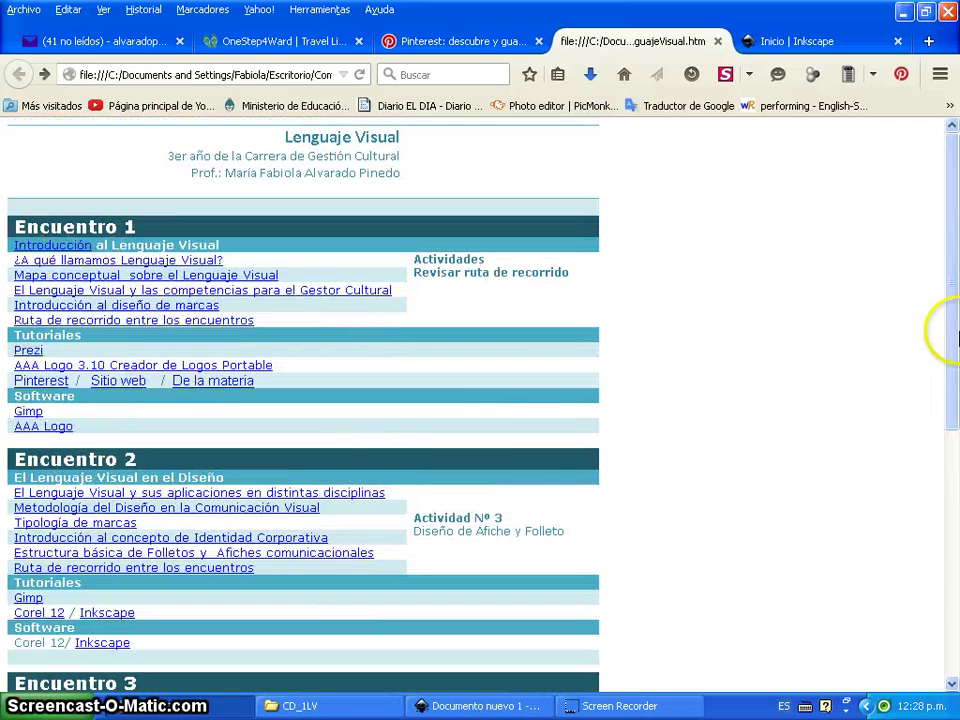
{"action": "mouse_move", "coordinate": [950, 333]}
{"action": "left_mouse_down"}
{"action": "mouse_move", "coordinate": [955, 572]}
{"action": "mouse_move", "coordinate": [955, 345]}
{"action": "left_mouse_up"}
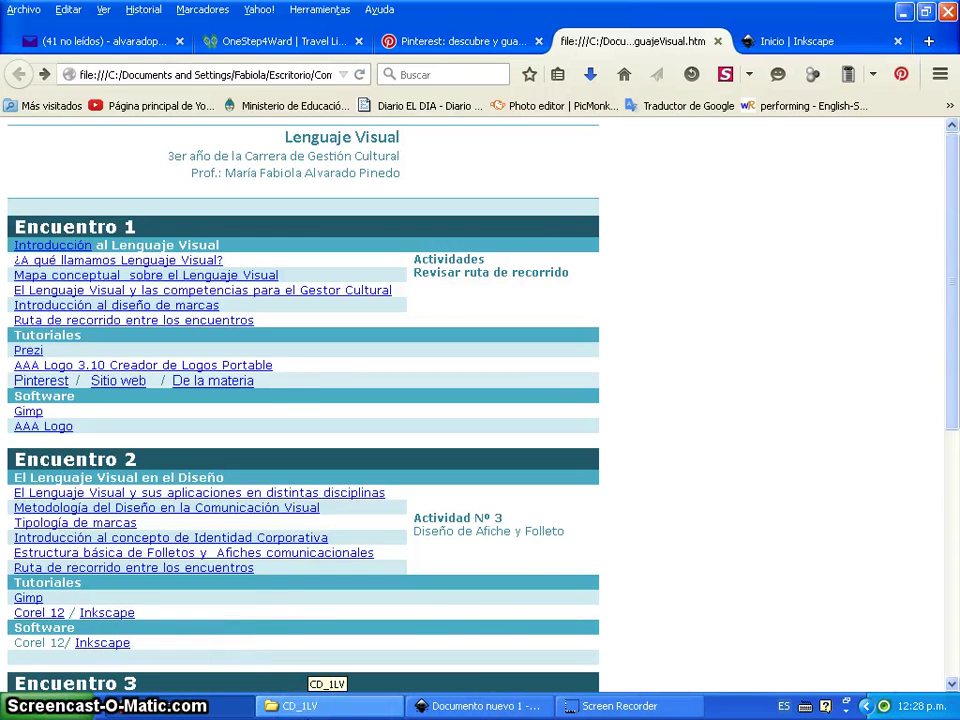
{"action": "left_click", "coordinate": [305, 705]}
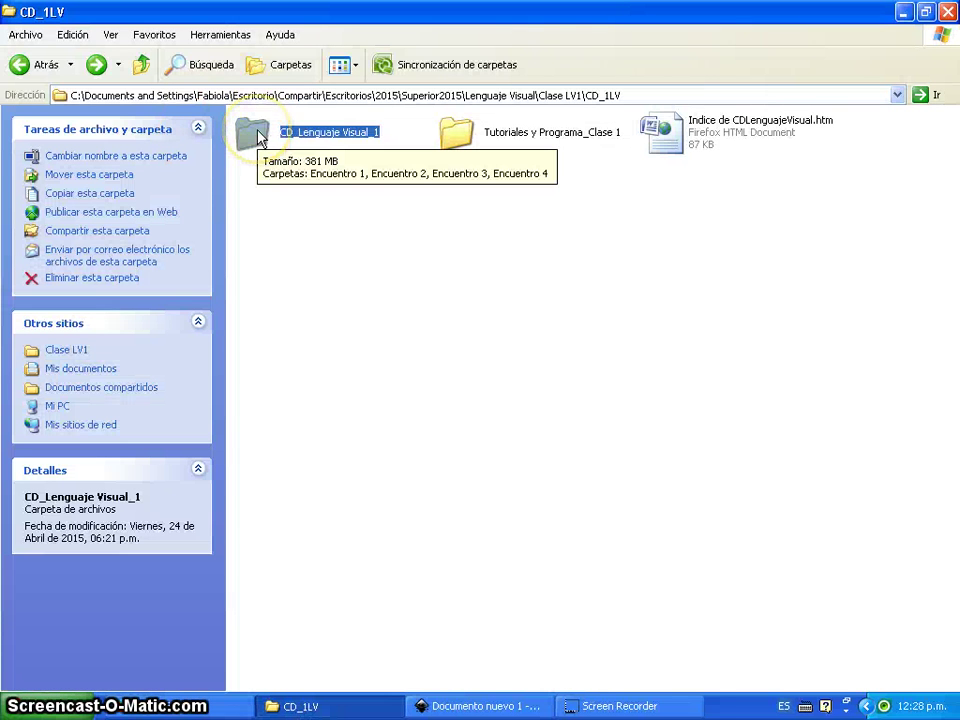
{"action": "double_click", "coordinate": [668, 148]}
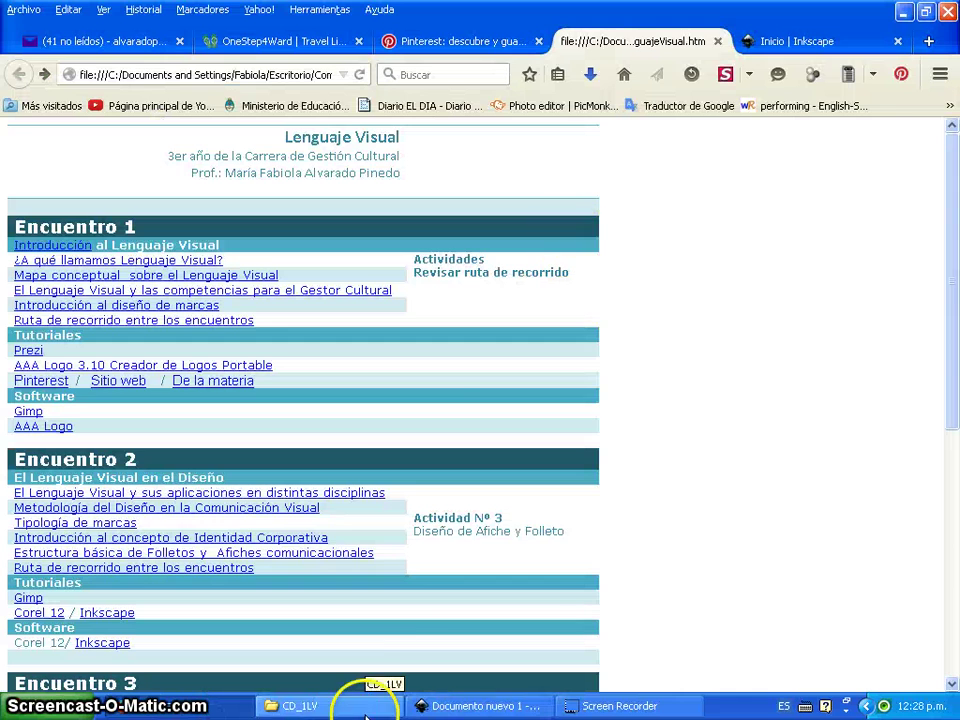
{"action": "left_click", "coordinate": [360, 702]}
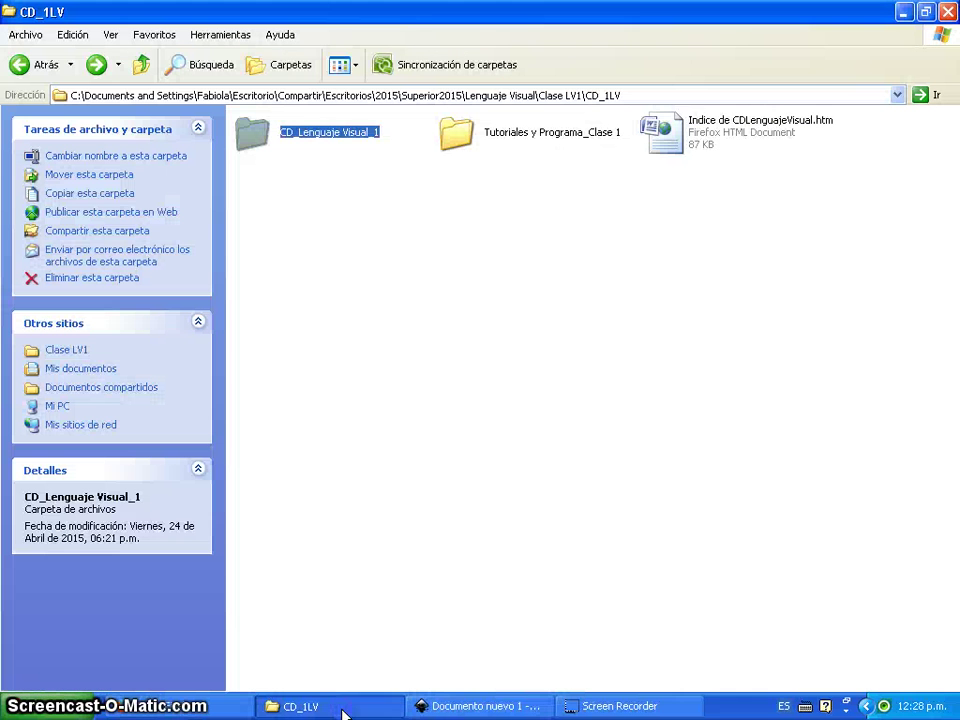
Open the CD_Lenguaje Visual_1 folder and look into Encuentro 1 and Encuentro 2
{"action": "double_click", "coordinate": [258, 144]}
{"action": "left_click", "coordinate": [287, 143]}
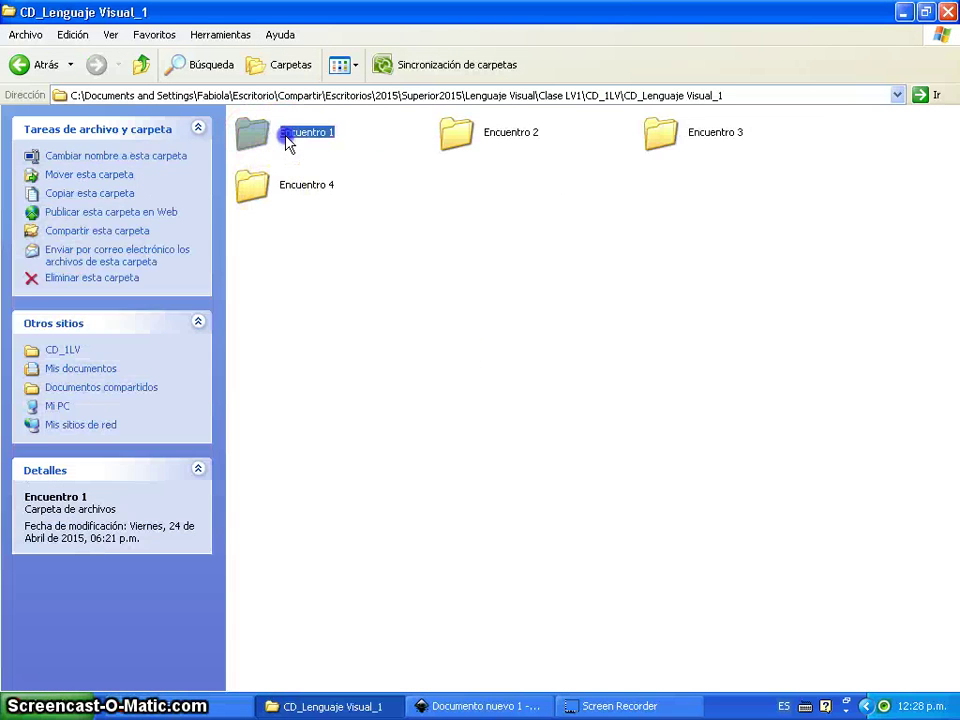
{"action": "double_click", "coordinate": [287, 143]}
{"action": "left_click", "coordinate": [40, 64]}
{"action": "left_click", "coordinate": [490, 148]}
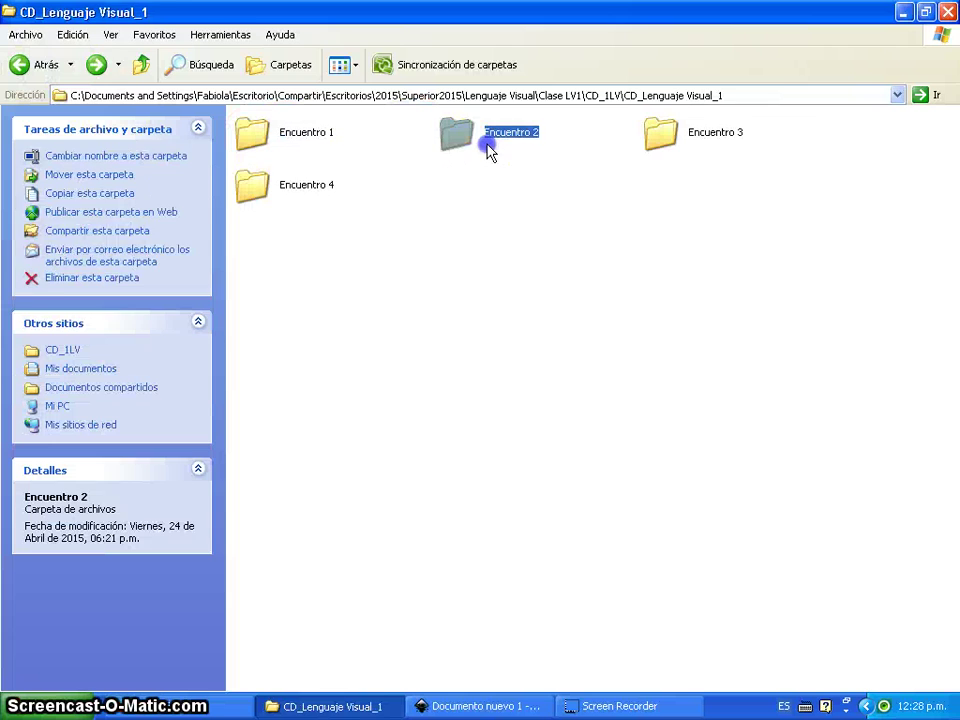
{"action": "double_click", "coordinate": [490, 148]}
Check the Software folder holding the Inkscape installer, then return to the Encuentro folders and the browser
{"action": "double_click", "coordinate": [452, 135]}
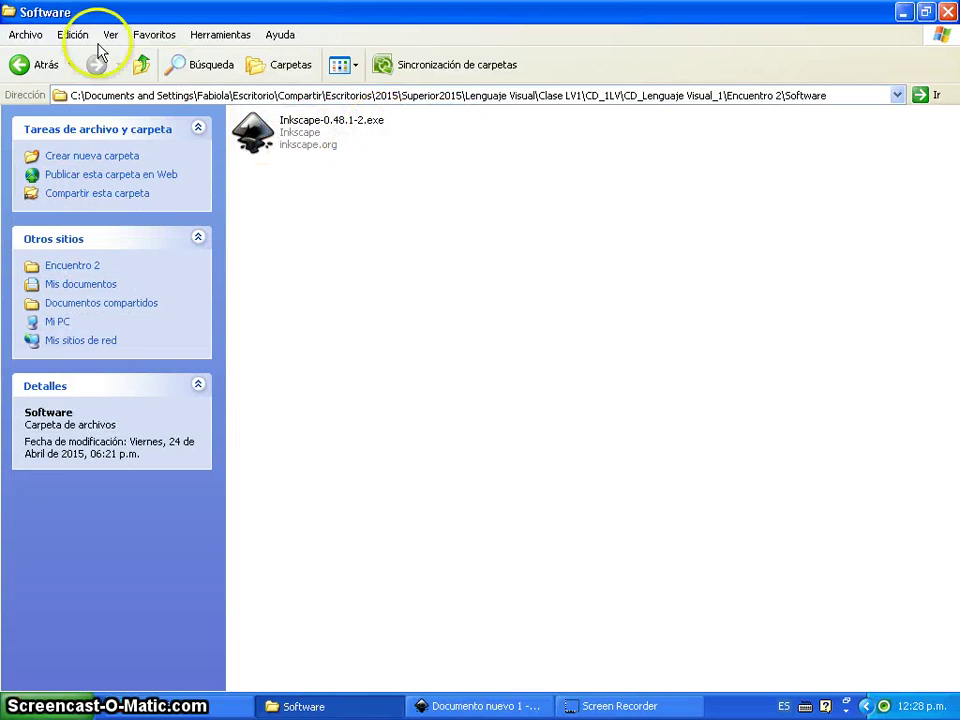
{"action": "left_click", "coordinate": [20, 65]}
{"action": "left_click", "coordinate": [20, 65]}
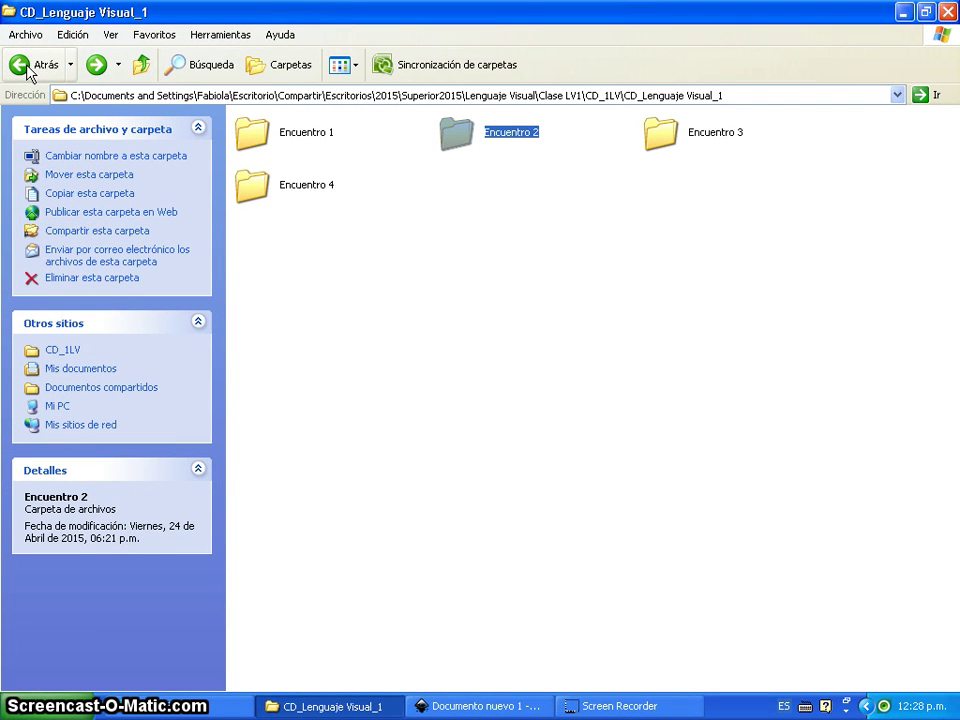
{"action": "left_click", "coordinate": [473, 706]}
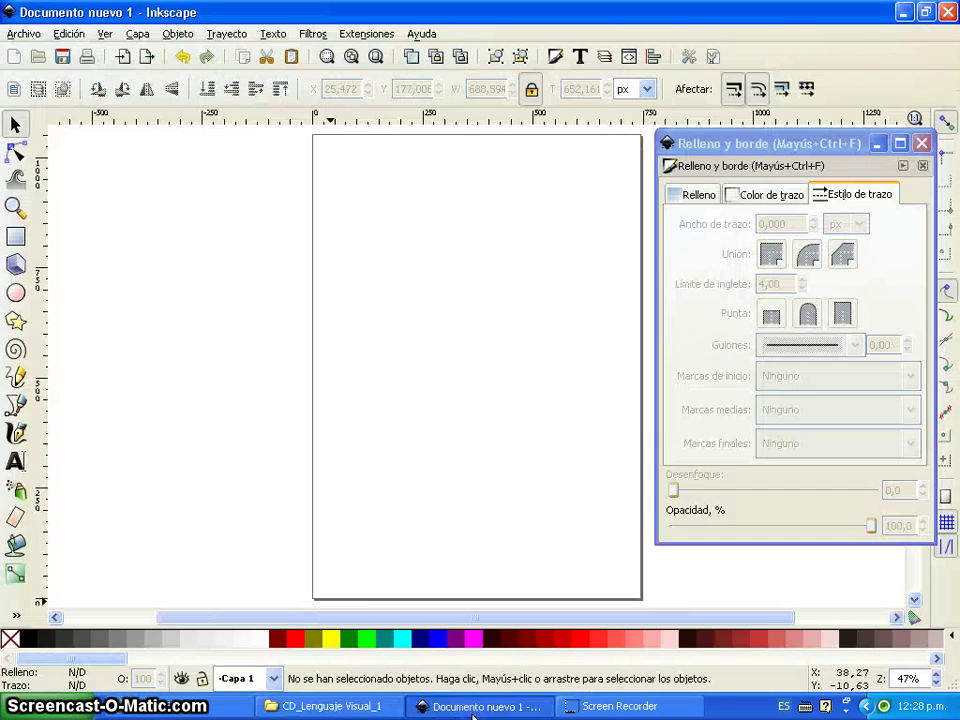
{"action": "left_click", "coordinate": [195, 707]}
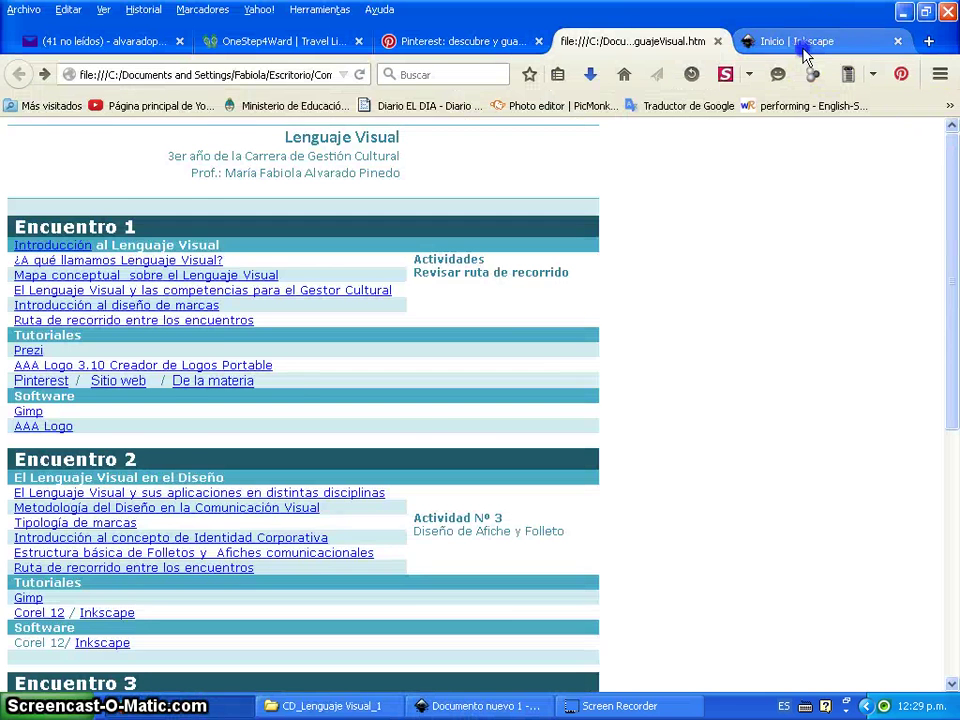
Open the Inkscape website's Windows installer page and scroll through the 32-bit and 64-bit downloads
{"action": "left_click", "coordinate": [802, 42]}
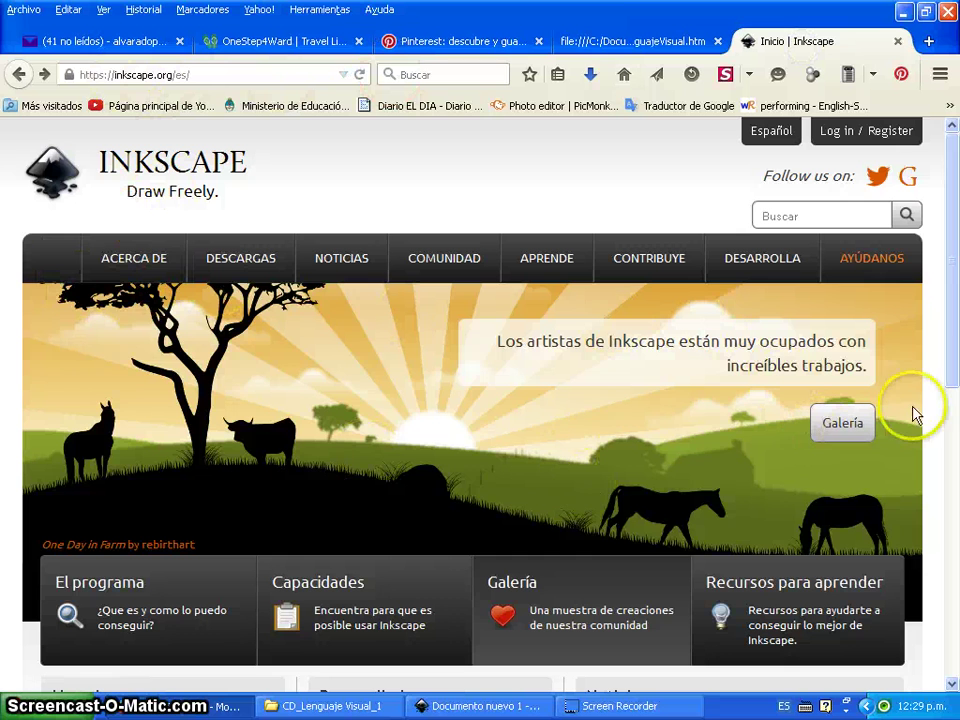
{"action": "mouse_move", "coordinate": [240, 258]}
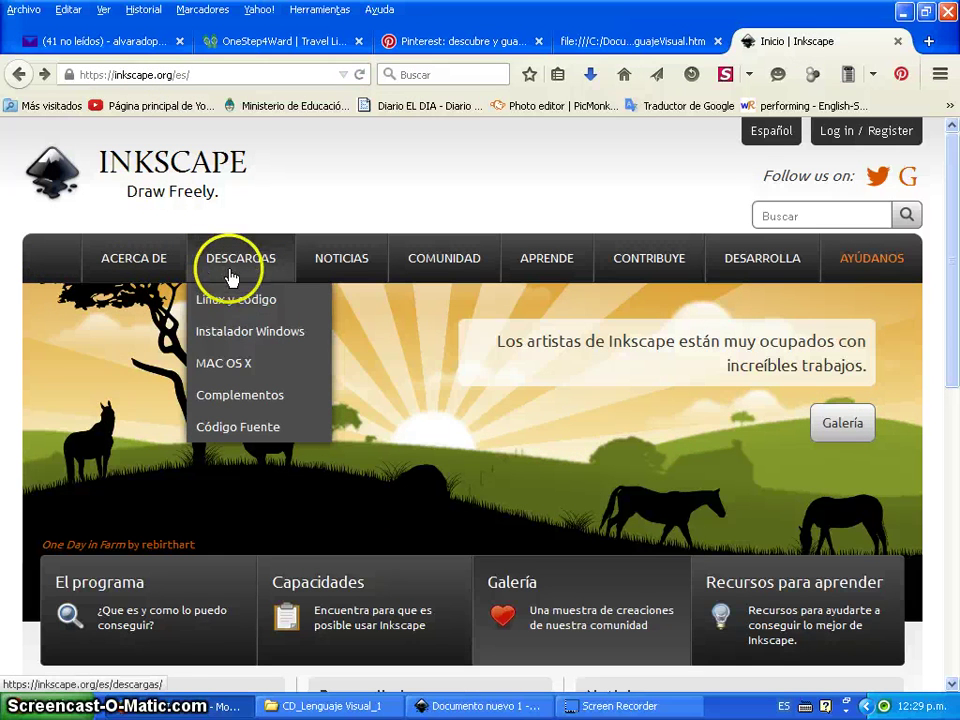
{"action": "left_click", "coordinate": [240, 333]}
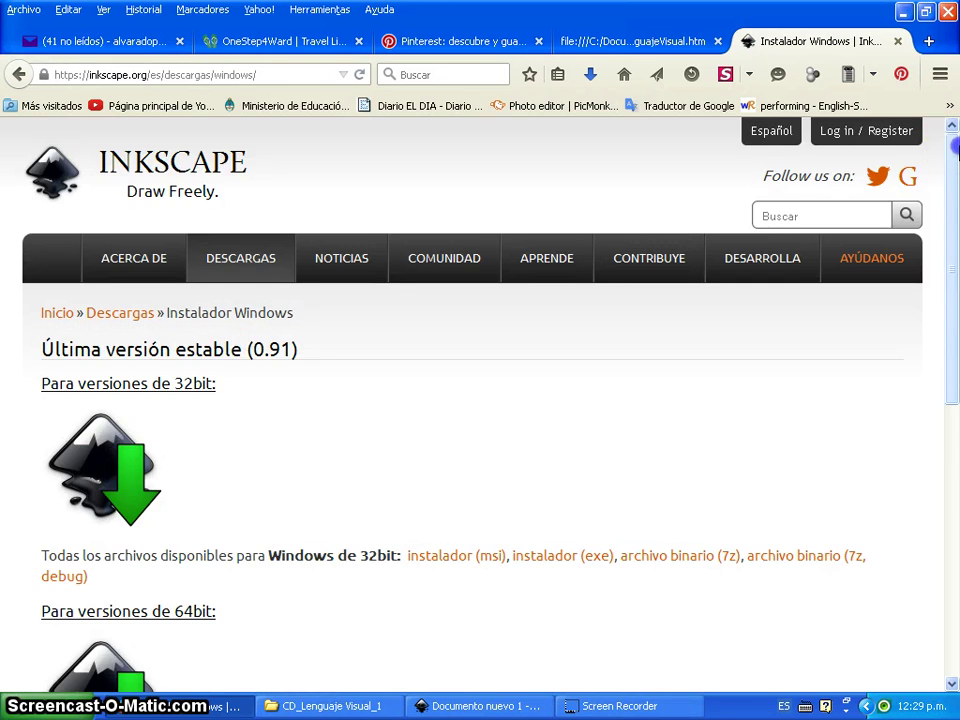
{"action": "scroll", "coordinate": [955, 148], "scroll_direction": "down", "scroll_amount": 7}
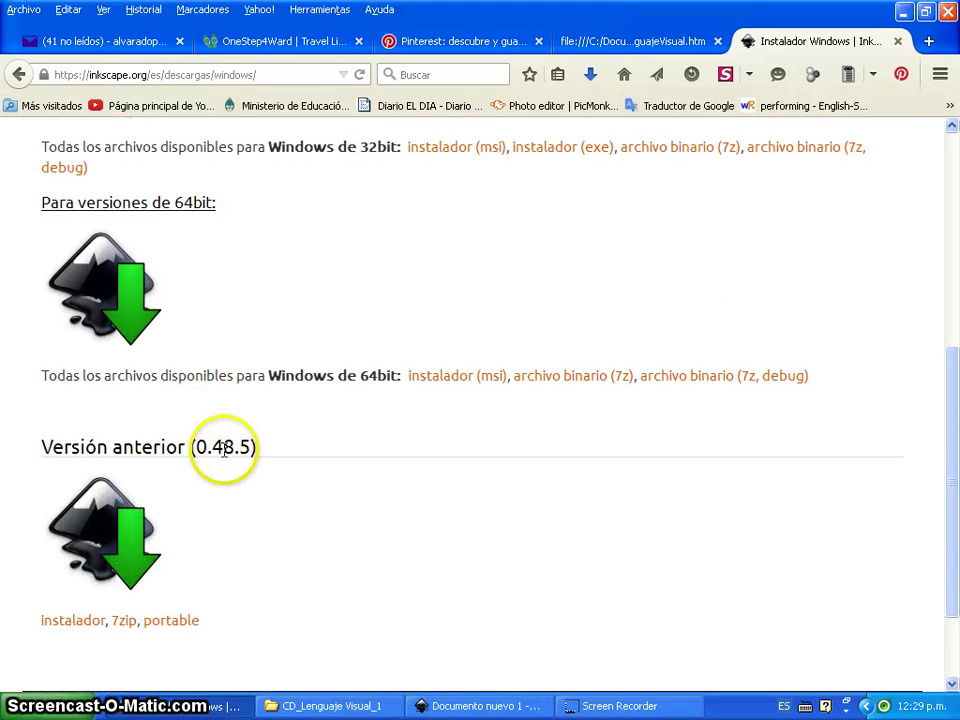
{"action": "left_click_drag", "start_coordinate": [952, 606], "coordinate": [955, 412]}
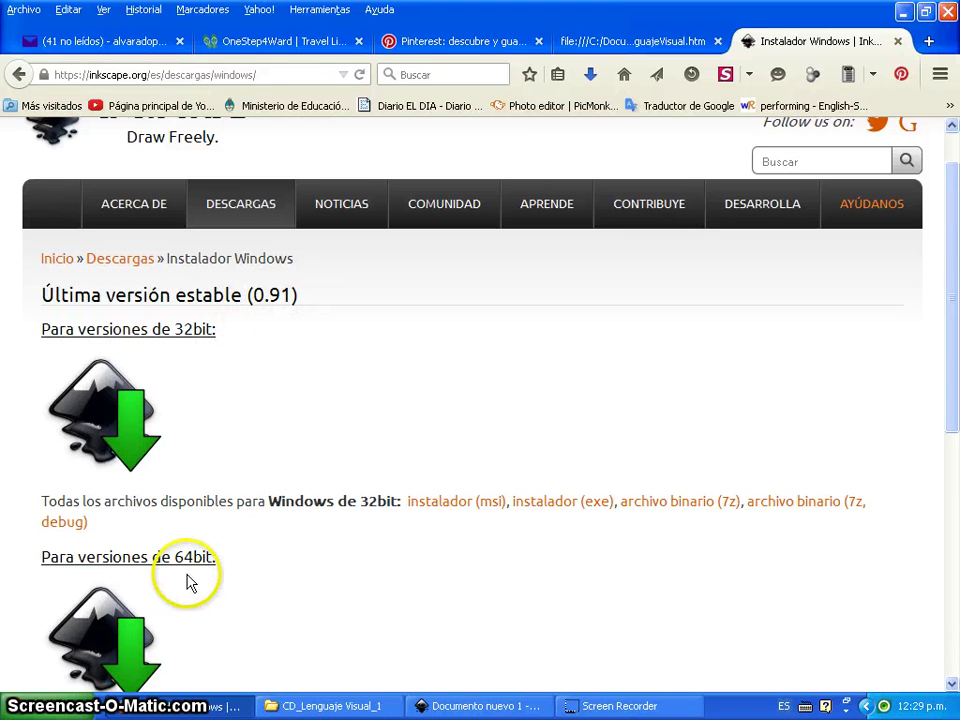
{"action": "scroll", "coordinate": [190, 583], "scroll_direction": "down", "scroll_amount": 3}
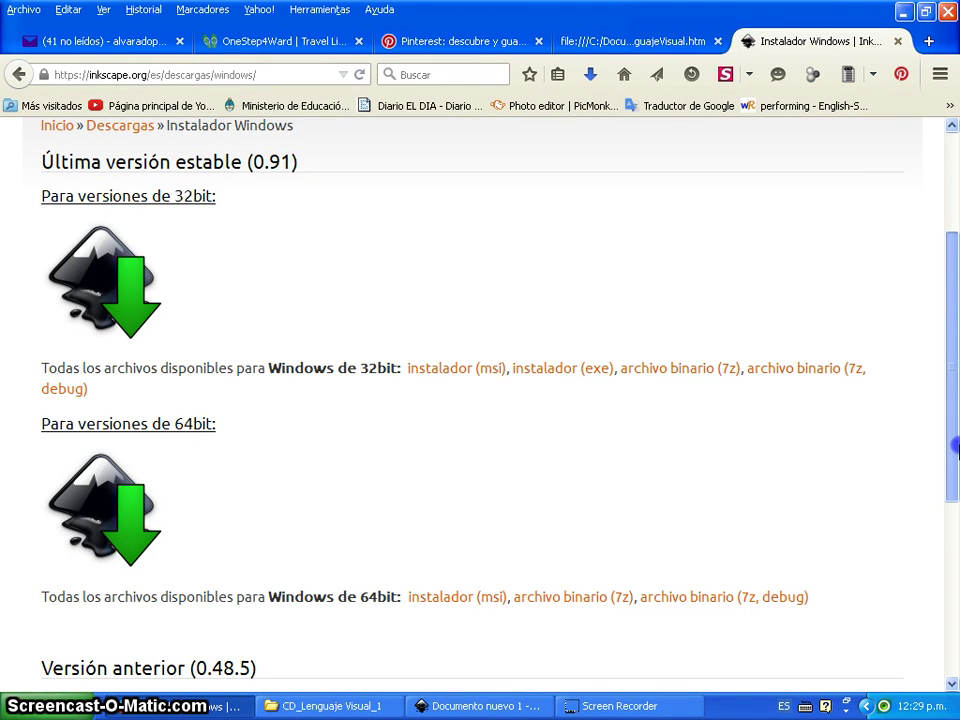
{"action": "mouse_move", "coordinate": [955, 447]}
{"action": "left_mouse_down"}
{"action": "mouse_move", "coordinate": [955, 375]}
{"action": "mouse_move", "coordinate": [955, 536]}
{"action": "mouse_move", "coordinate": [955, 365]}
{"action": "left_mouse_up"}
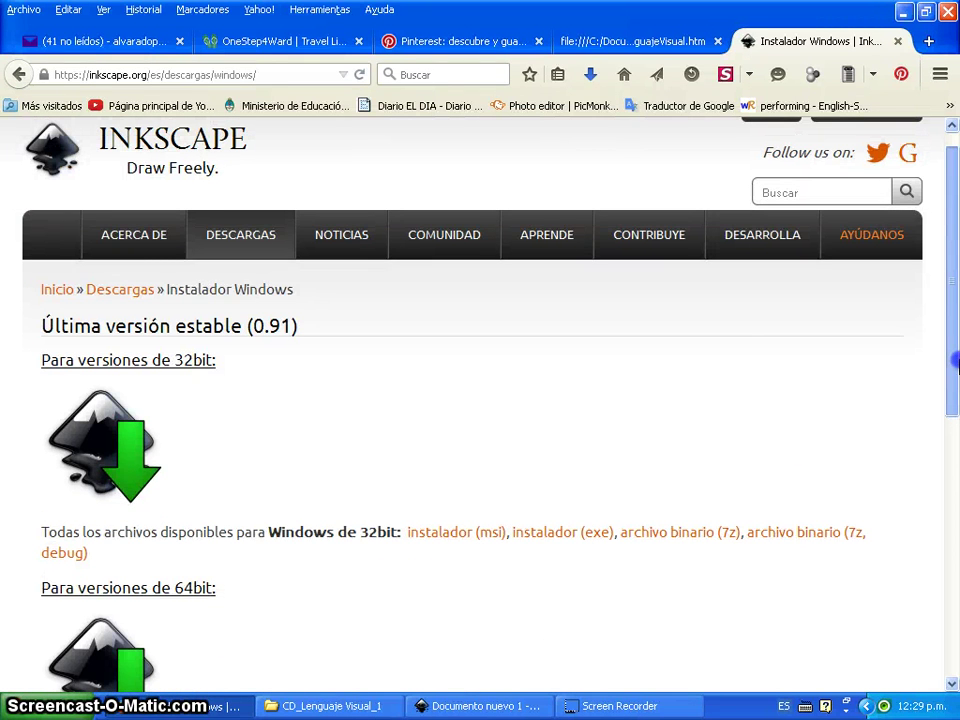
{"action": "left_click_drag", "start_coordinate": [955, 365], "coordinate": [955, 342]}
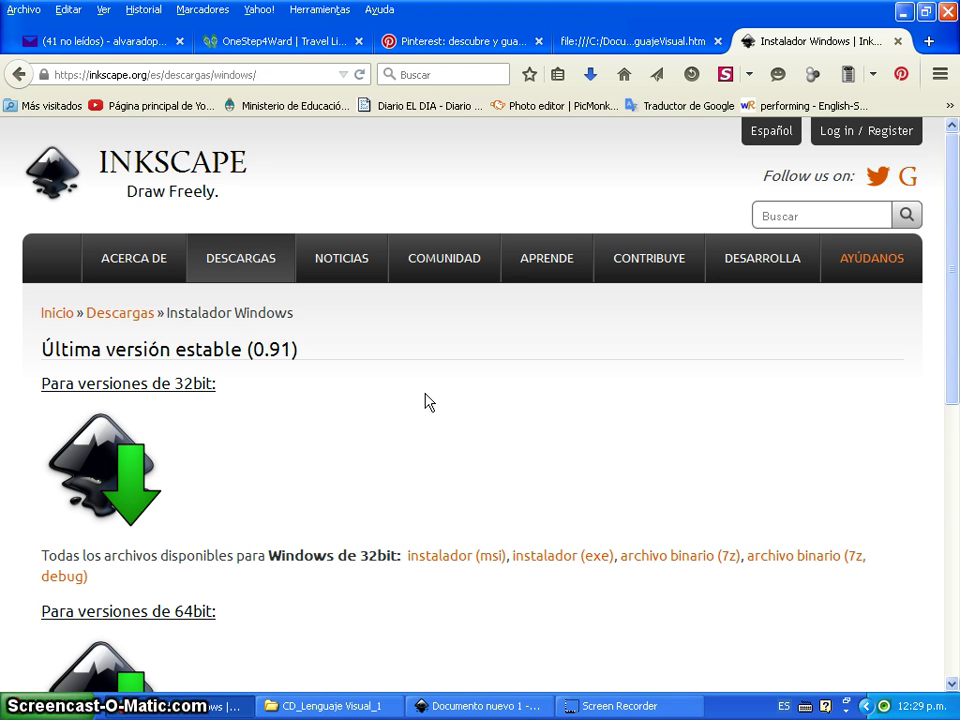
Close the Relleno y borde panel and keep px as the default unit in Document Properties
{"action": "left_click", "coordinate": [480, 706]}
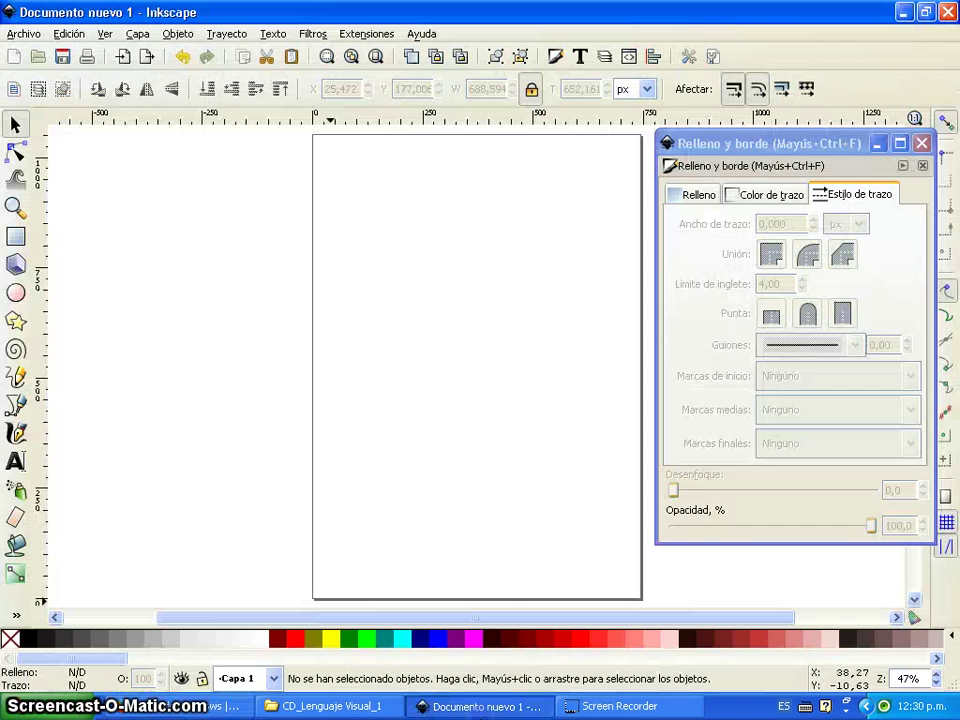
{"action": "left_click", "coordinate": [922, 143]}
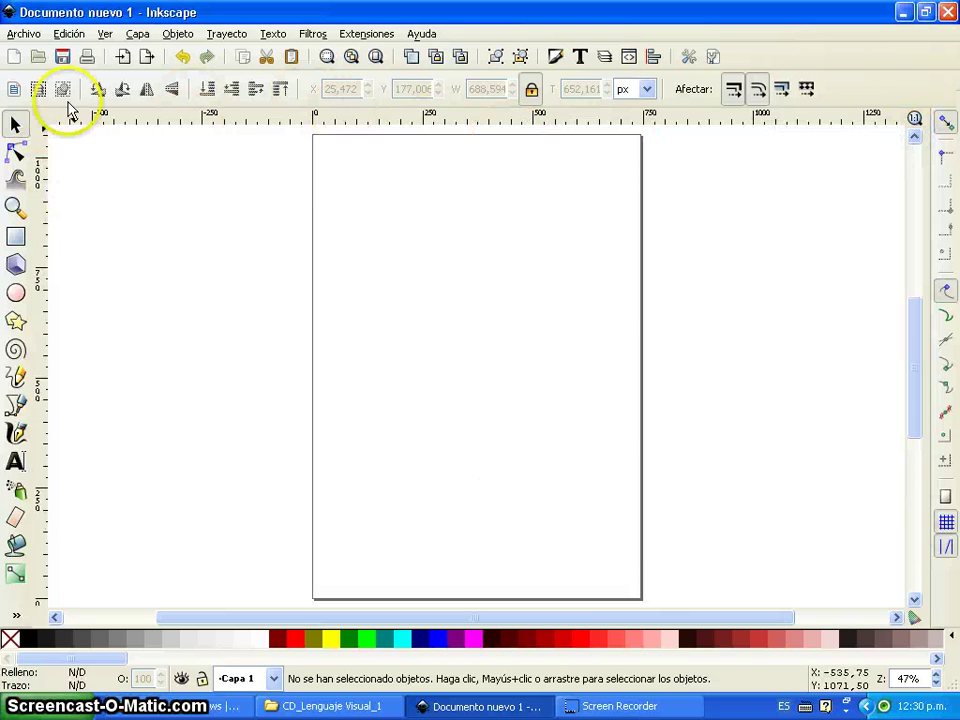
{"action": "left_click", "coordinate": [12, 36]}
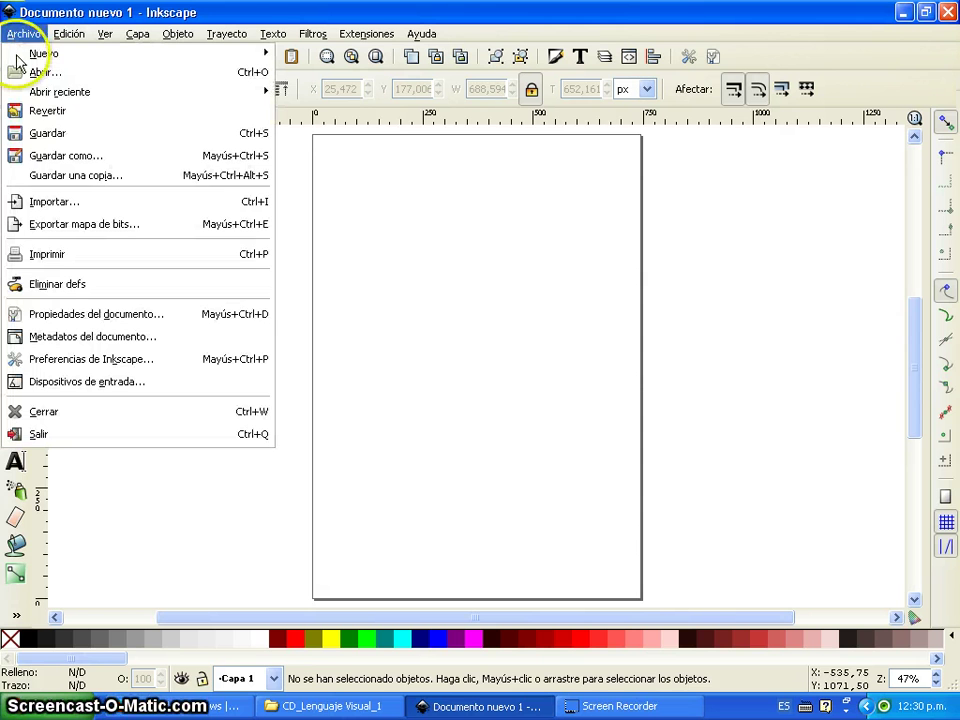
{"action": "left_click", "coordinate": [83, 322]}
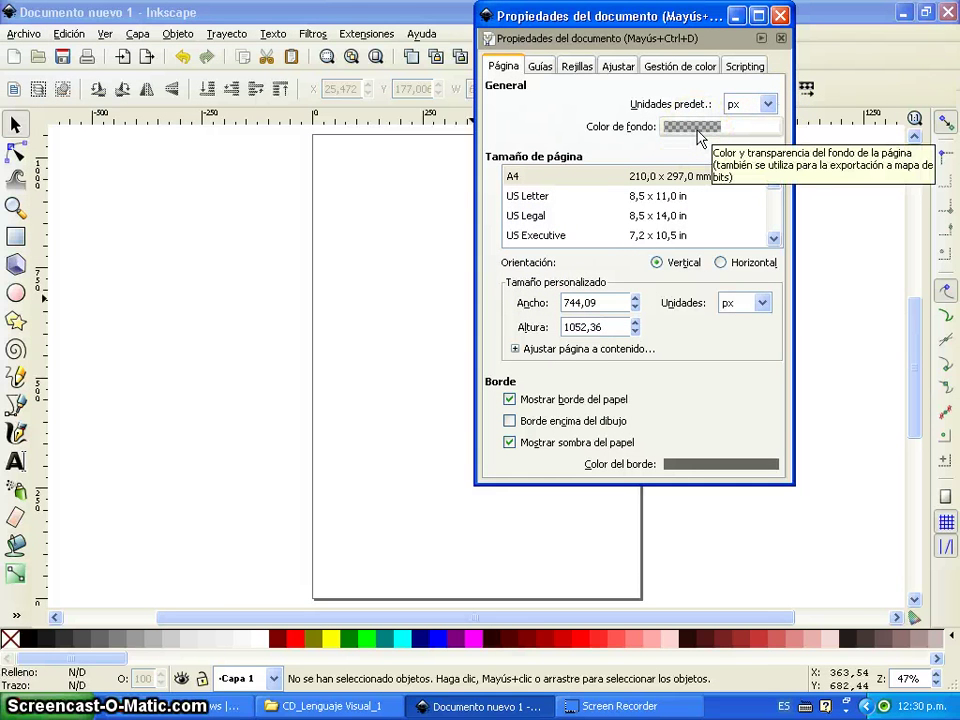
{"action": "left_click", "coordinate": [770, 104]}
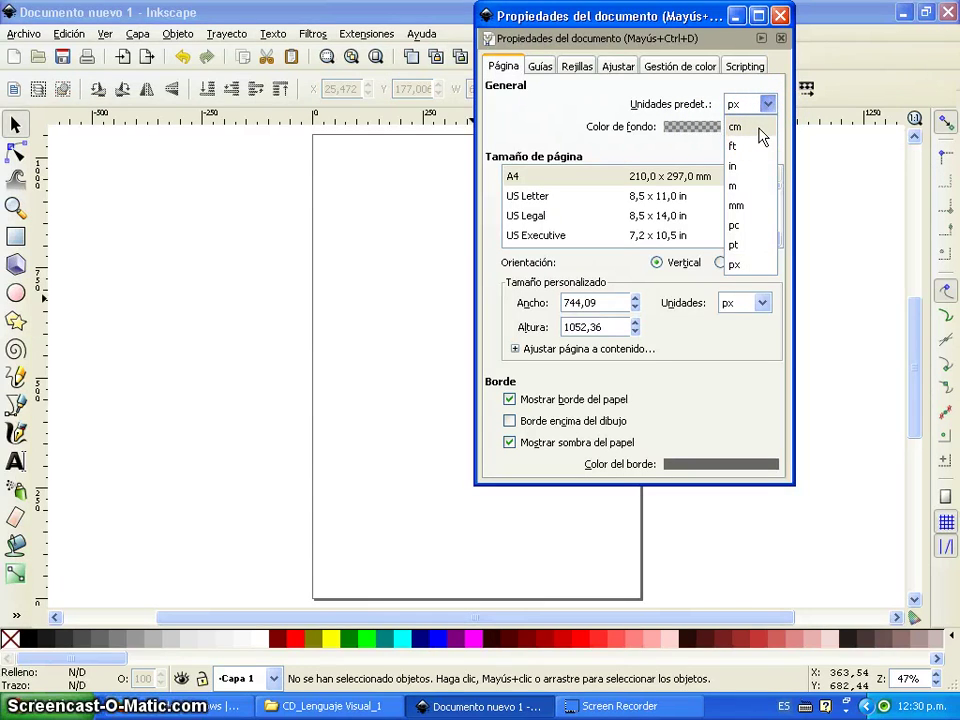
{"action": "left_click", "coordinate": [393, 204]}
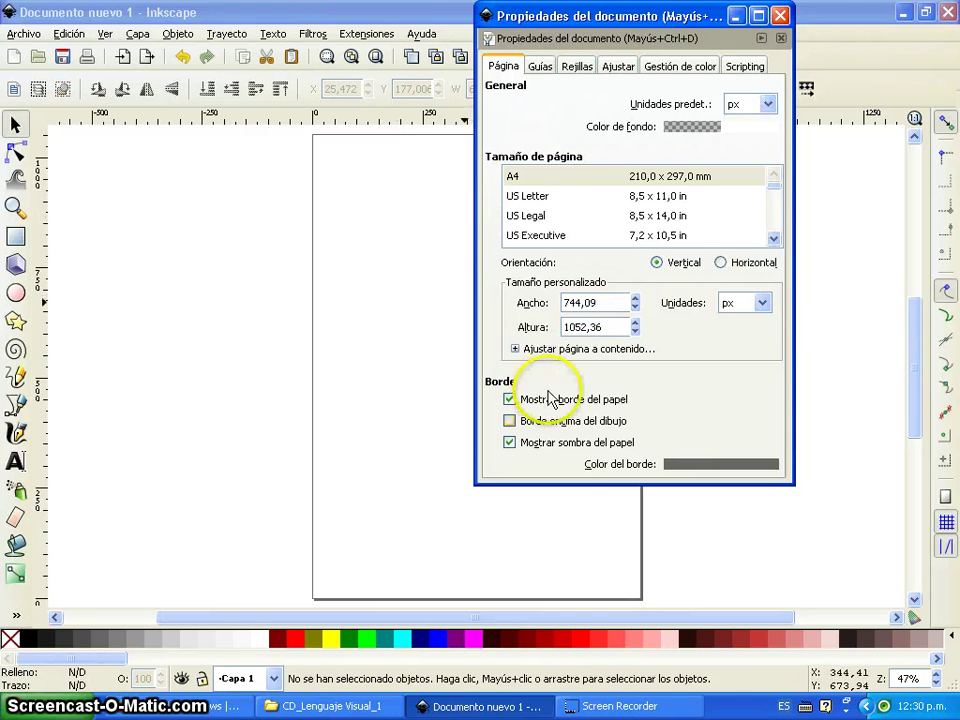
{"action": "left_click", "coordinate": [780, 15]}
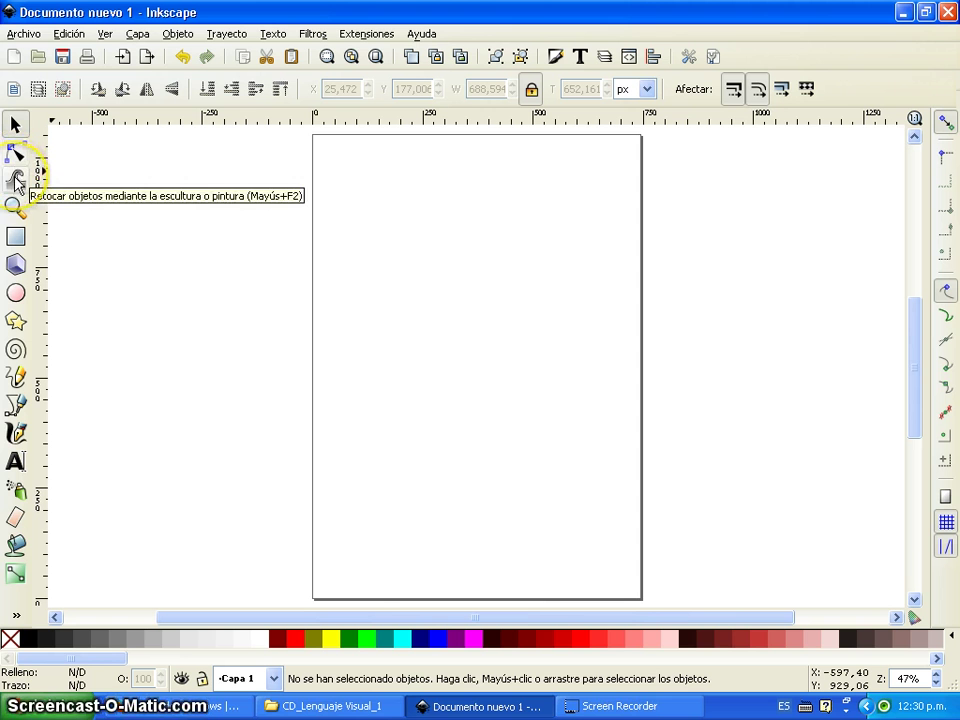
Draw a large rectangle over the upper page and fill it light pink (#FFD5D5)
{"action": "left_click", "coordinate": [20, 236]}
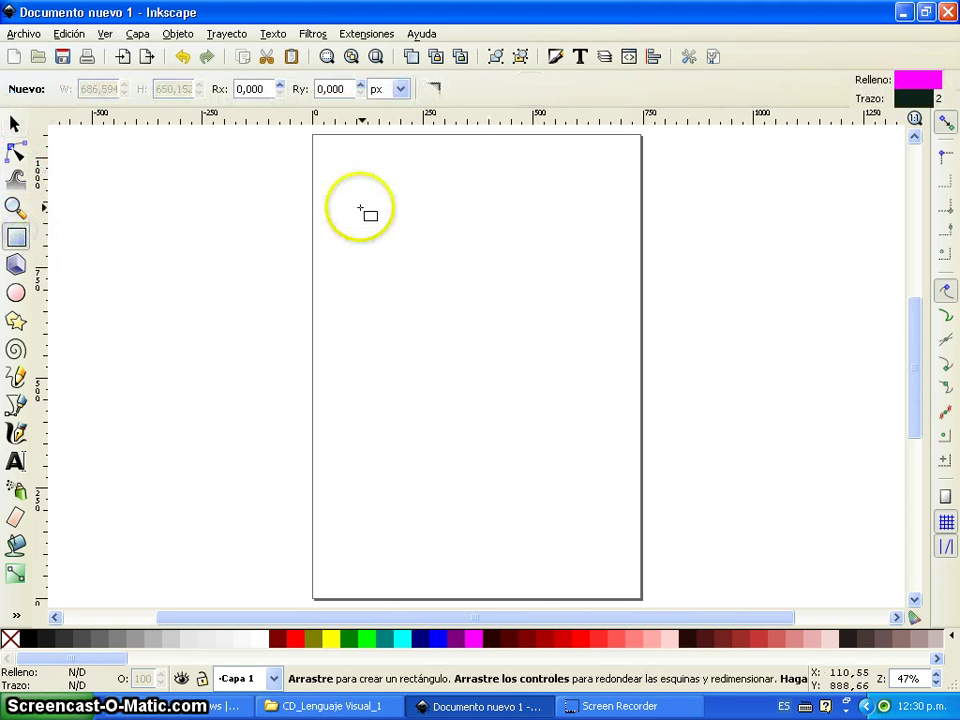
{"action": "mouse_move", "coordinate": [348, 173]}
{"action": "left_mouse_down"}
{"action": "mouse_move", "coordinate": [600, 440]}
{"action": "mouse_move", "coordinate": [626, 449]}
{"action": "left_mouse_up"}
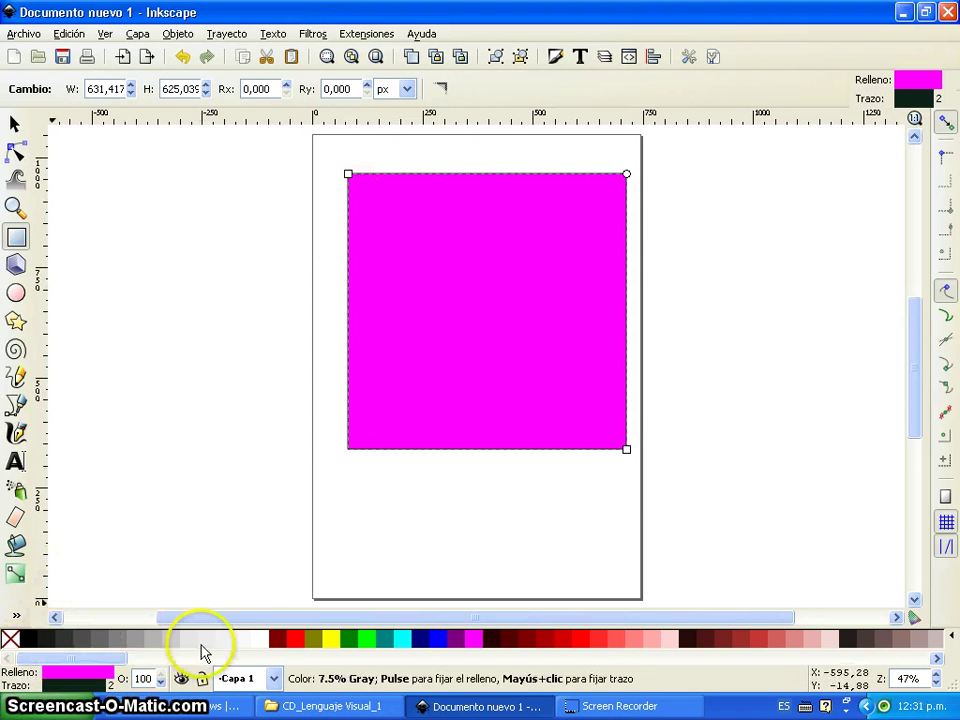
{"action": "left_click", "coordinate": [260, 640]}
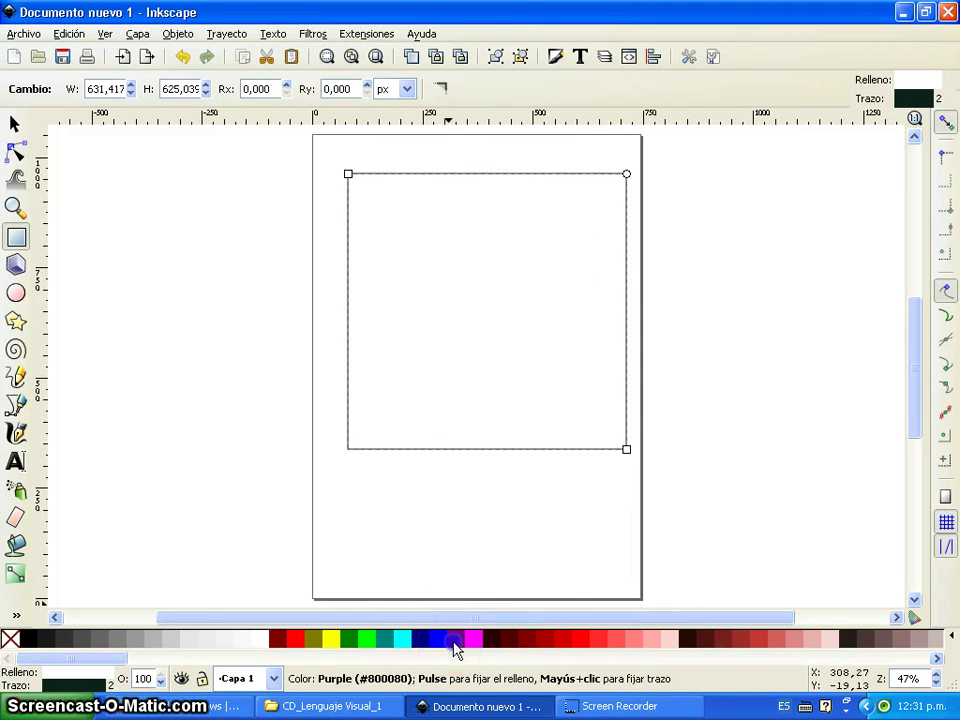
{"action": "left_click", "coordinate": [455, 645]}
{"action": "left_click", "coordinate": [617, 645]}
{"action": "left_click", "coordinate": [664, 642]}
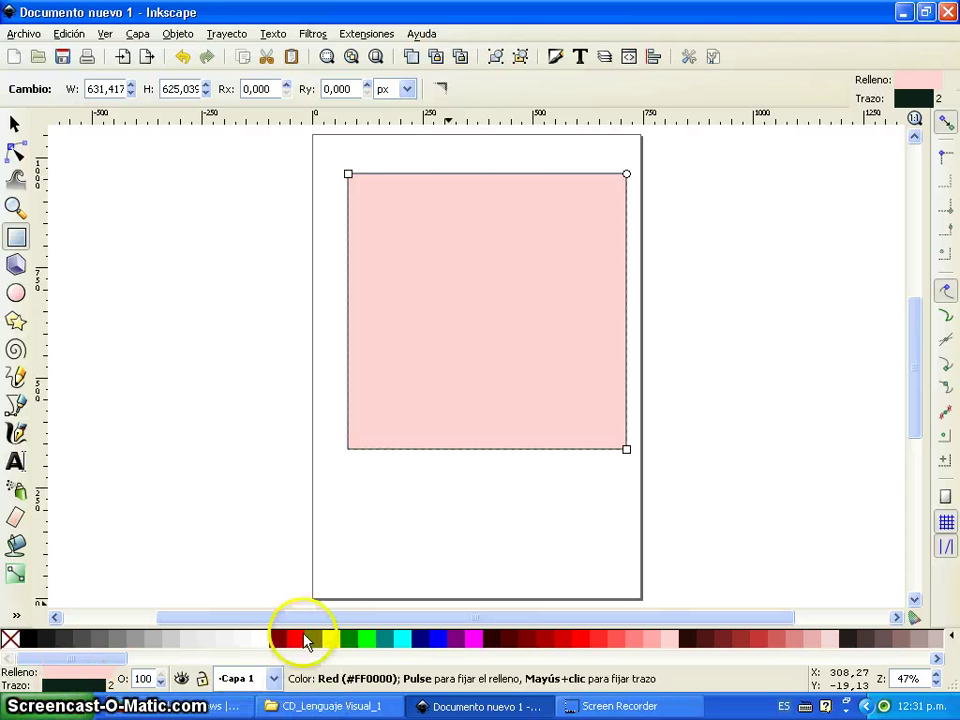
Bring up the rectangle's stroke colour settings in Relleno y borde
{"action": "right_click", "coordinate": [333, 638]}
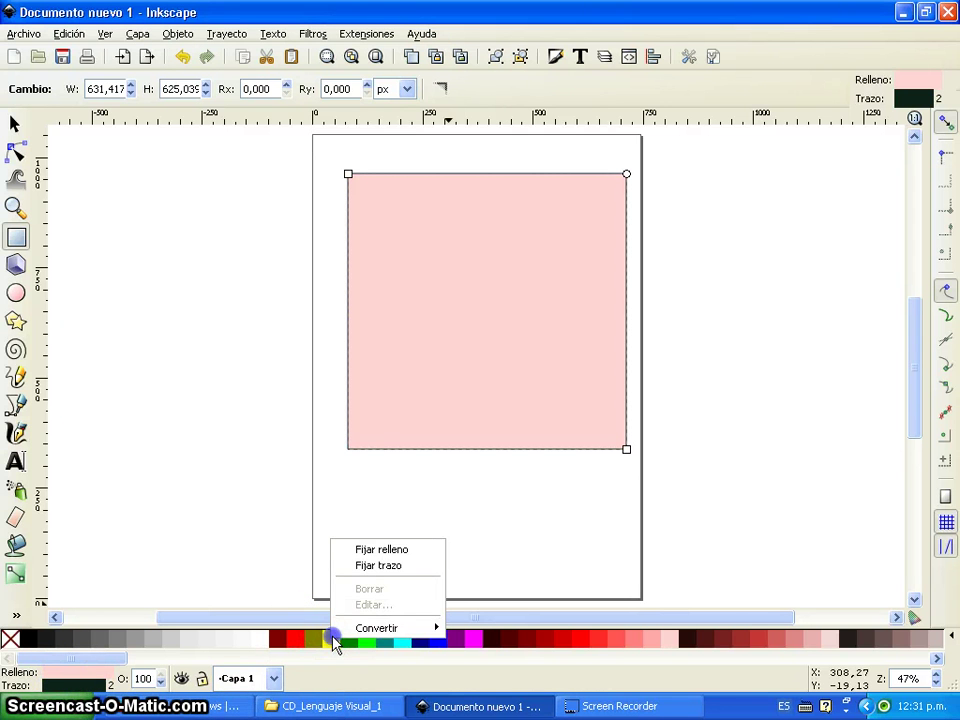
{"action": "key", "text": "Escape"}
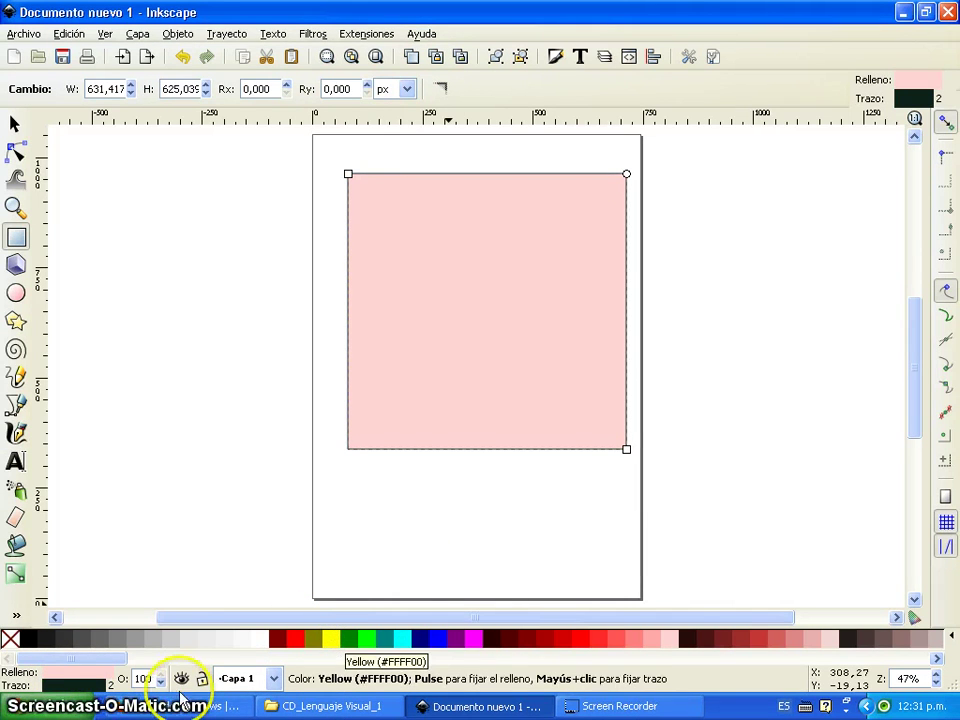
{"action": "left_click", "coordinate": [98, 689]}
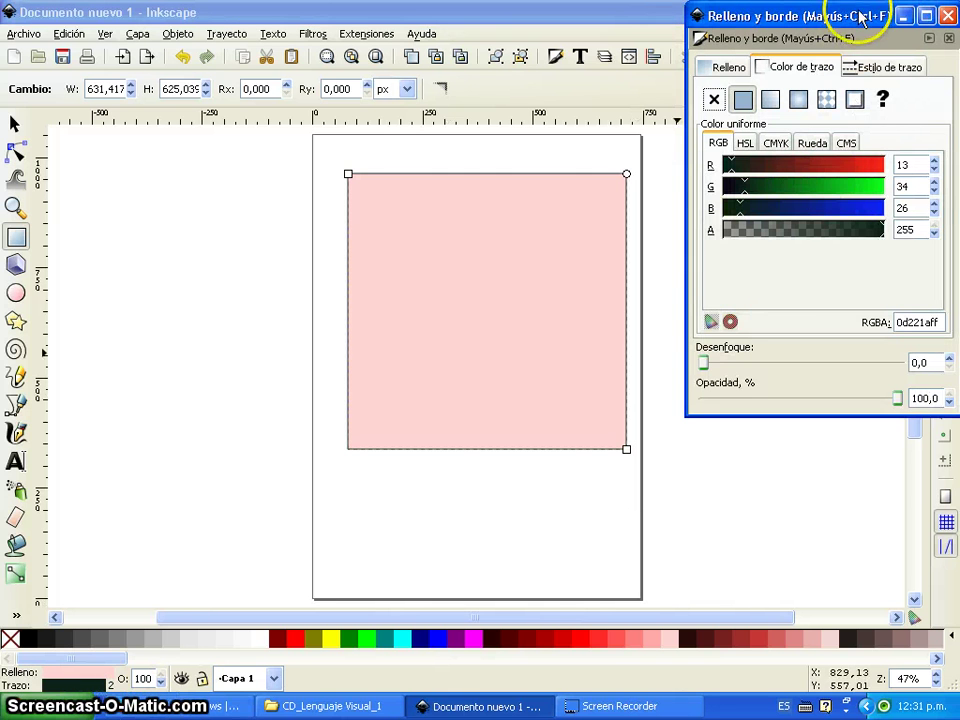
Set the rectangle's stroke colour to red using the colour wheel
{"action": "left_click_drag", "start_coordinate": [825, 17], "coordinate": [827, 152]}
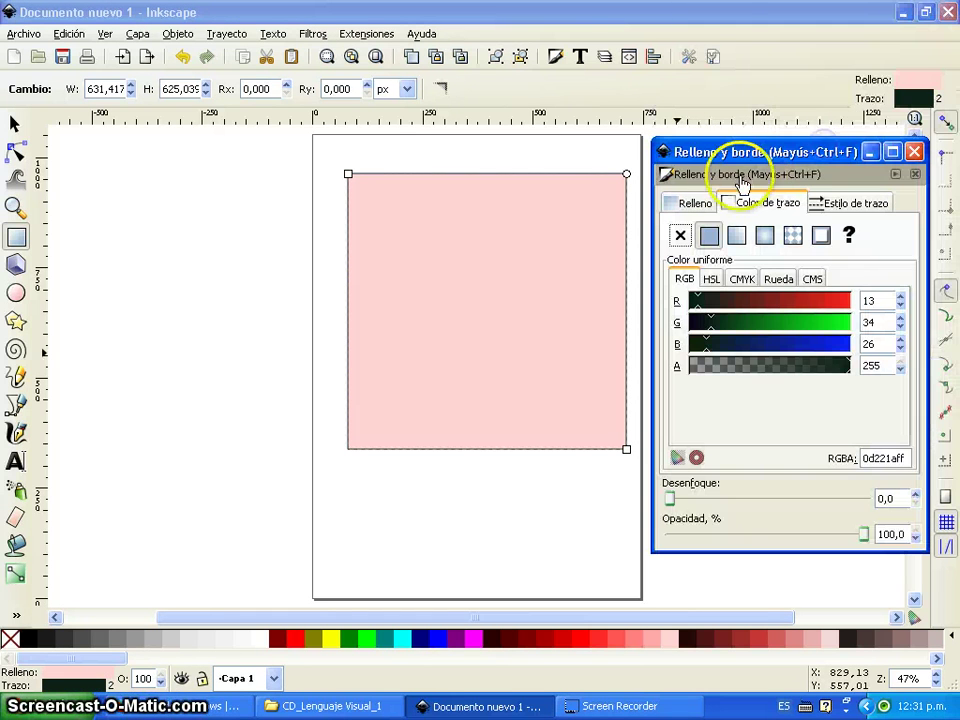
{"action": "left_click", "coordinate": [697, 206]}
{"action": "left_click", "coordinate": [770, 203]}
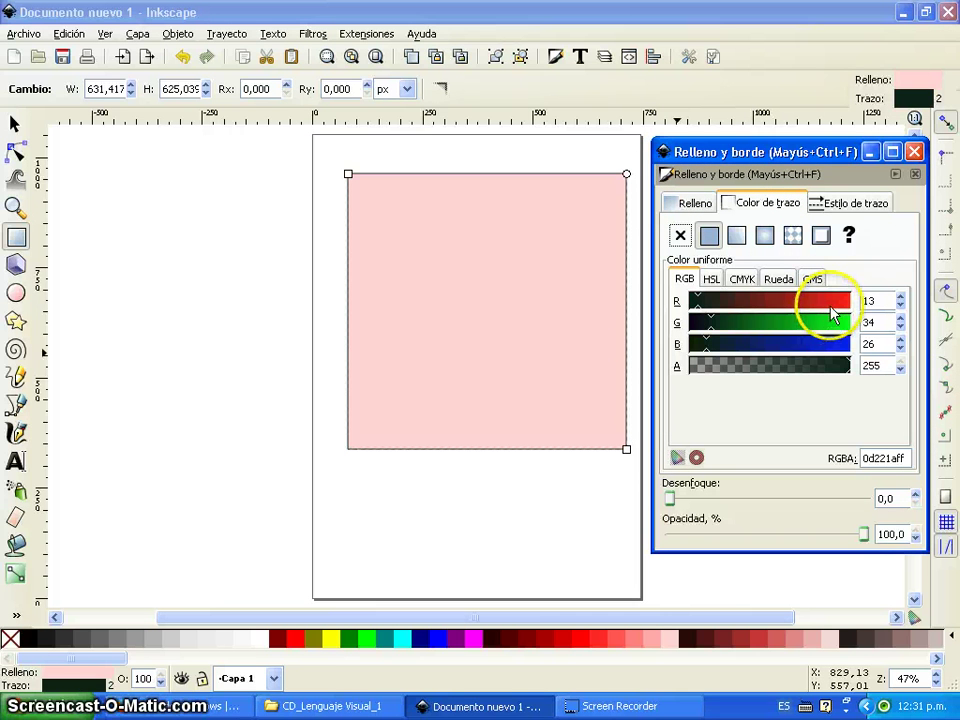
{"action": "left_click_drag", "start_coordinate": [824, 322], "coordinate": [837, 323]}
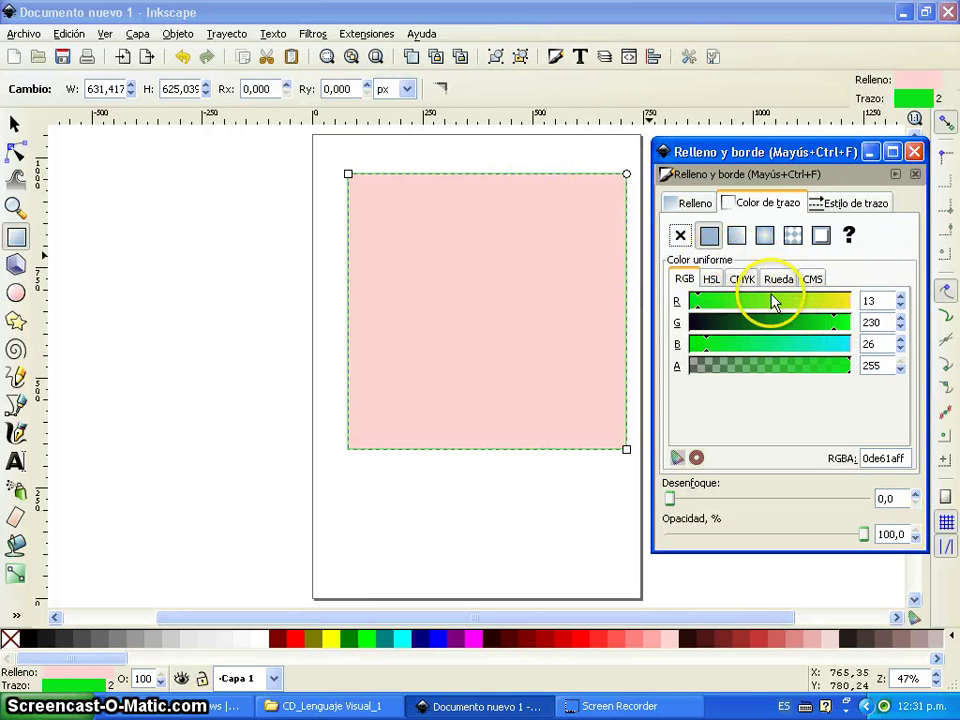
{"action": "left_click", "coordinate": [712, 280]}
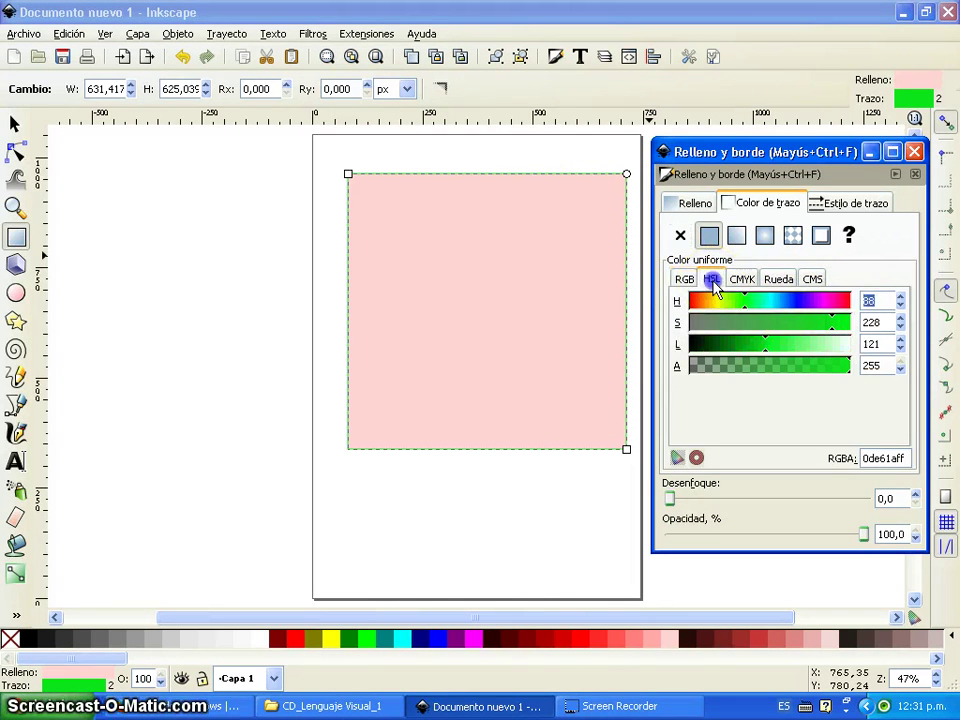
{"action": "left_click", "coordinate": [742, 280]}
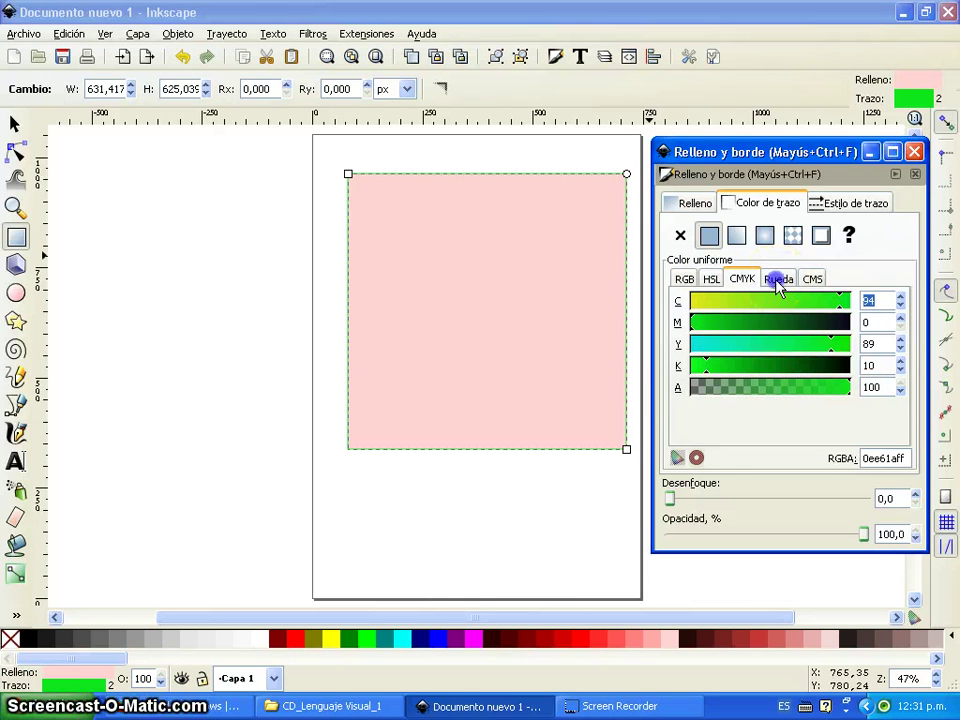
{"action": "left_click", "coordinate": [778, 282]}
{"action": "left_click", "coordinate": [683, 389]}
{"action": "left_click_drag", "start_coordinate": [700, 398], "coordinate": [748, 405]}
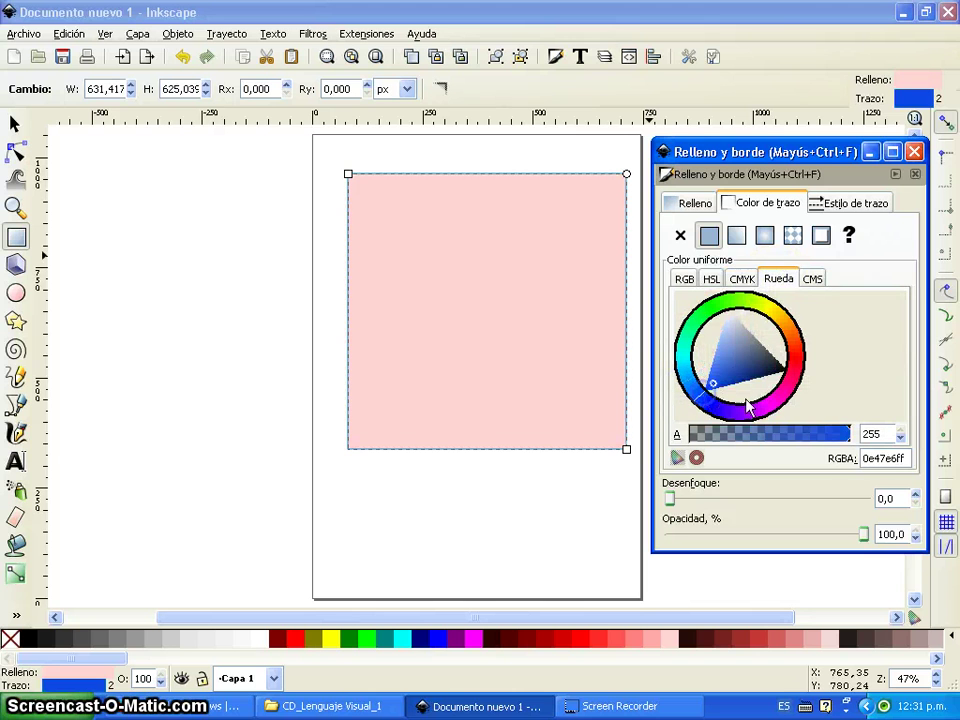
{"action": "left_click_drag", "start_coordinate": [794, 377], "coordinate": [795, 352]}
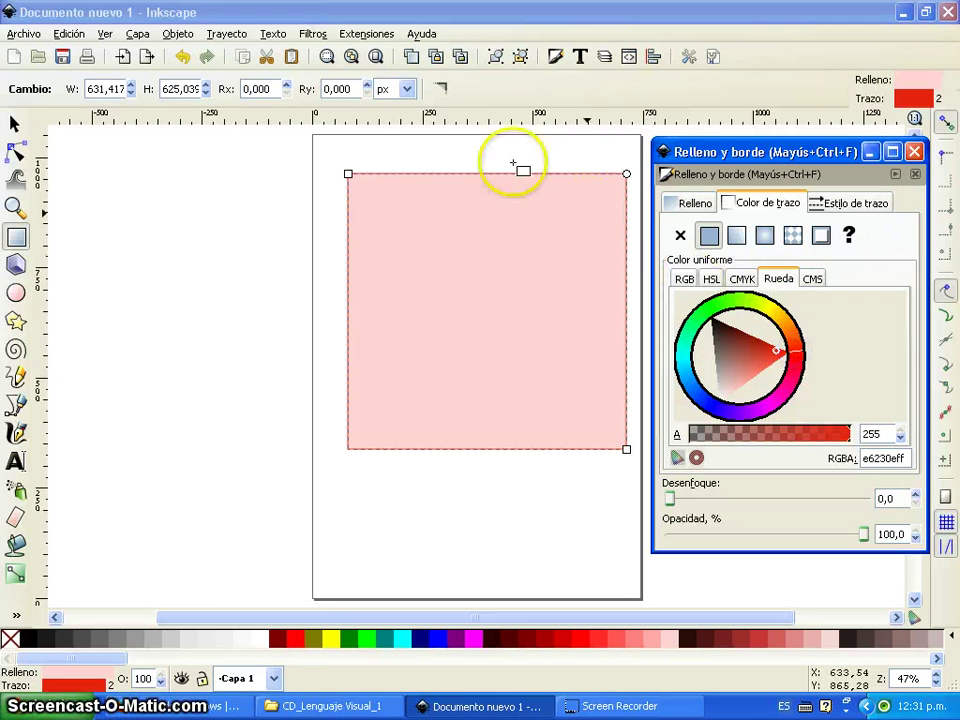
Set the outline width to 10 px, zooming in on the rectangle's top-left corner
{"action": "left_click", "coordinate": [843, 203]}
{"action": "type", "text": "50"}
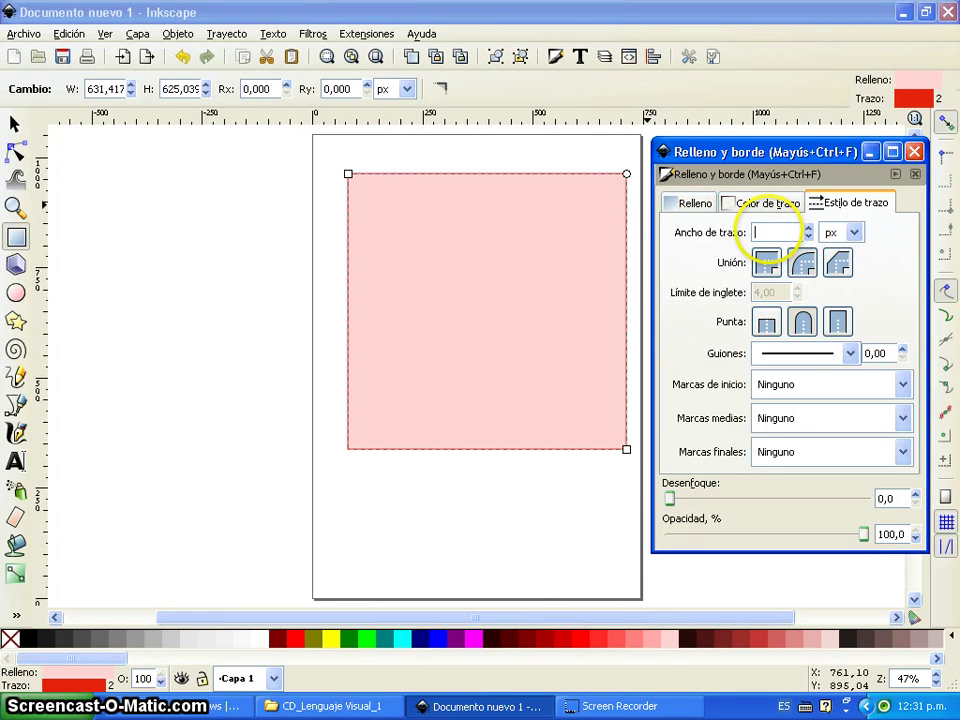
{"action": "left_click", "coordinate": [15, 207]}
{"action": "left_click_drag", "start_coordinate": [335, 152], "coordinate": [410, 238]}
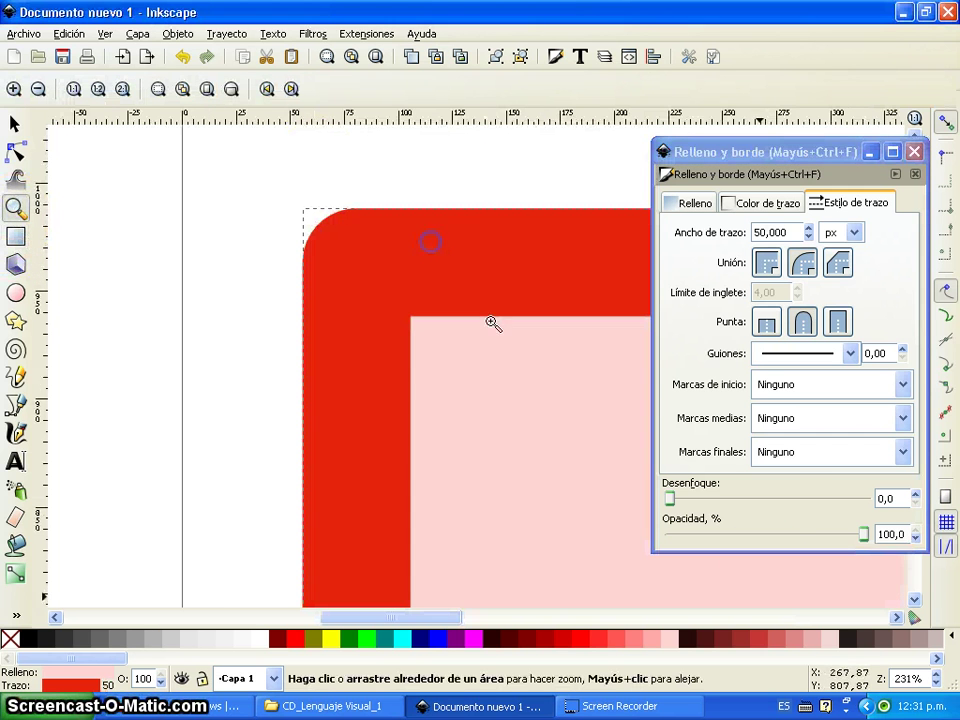
{"action": "left_click", "coordinate": [673, 231]}
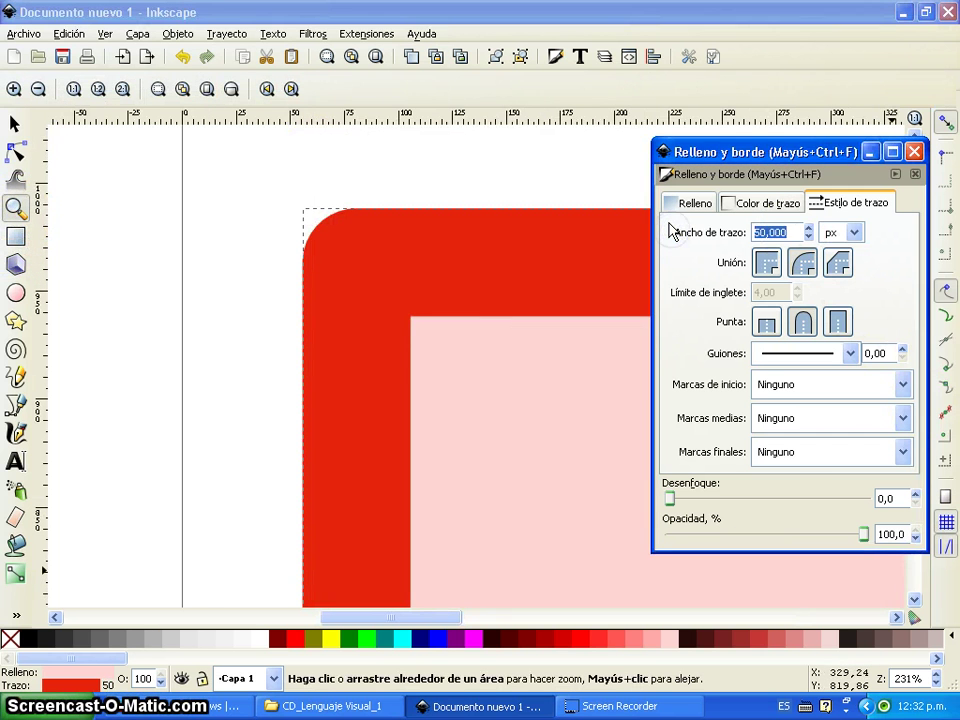
{"action": "left_click", "coordinate": [779, 232]}
{"action": "type", "text": "10"}
{"action": "key", "text": "Return"}
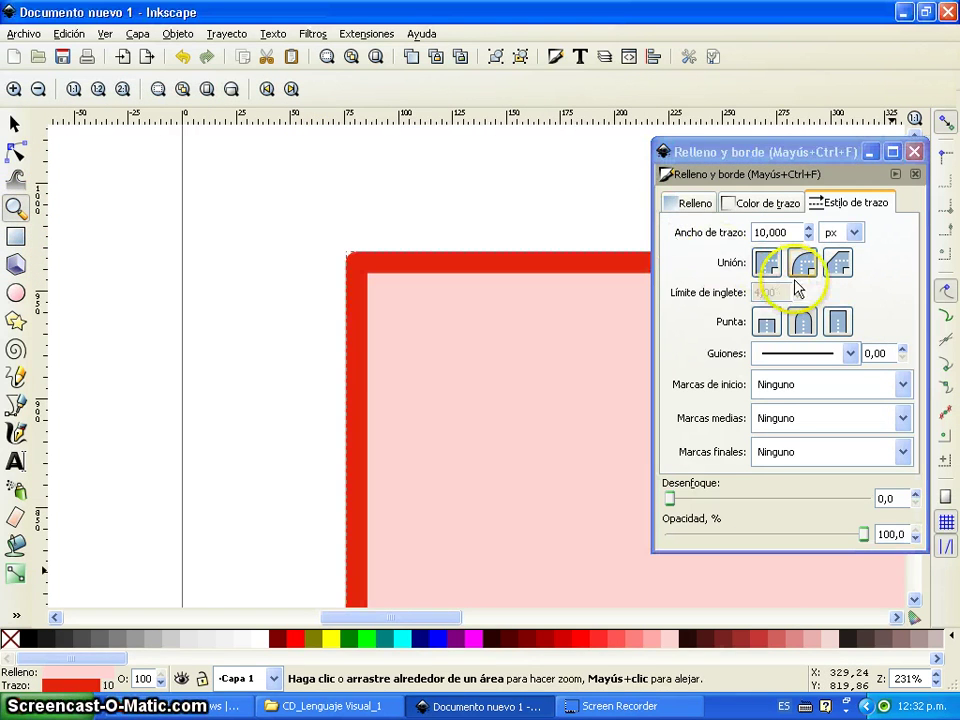
Try mitred, round and bevelled corners and another end cap, then make the outline dotted
{"action": "left_click", "coordinate": [802, 264]}
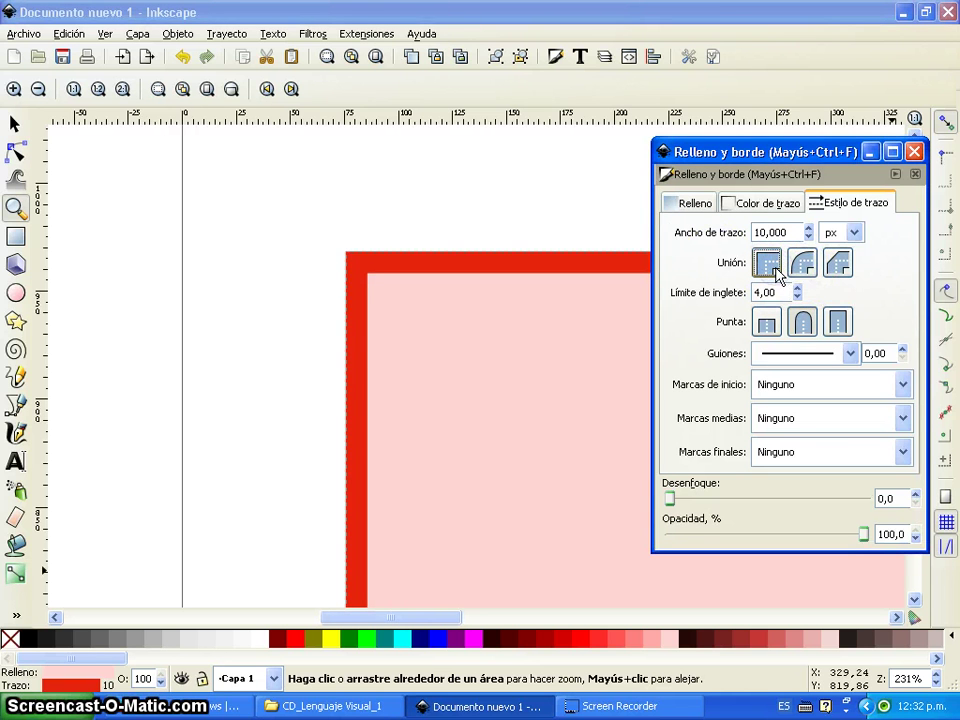
{"action": "left_click_drag", "start_coordinate": [330, 253], "coordinate": [420, 328]}
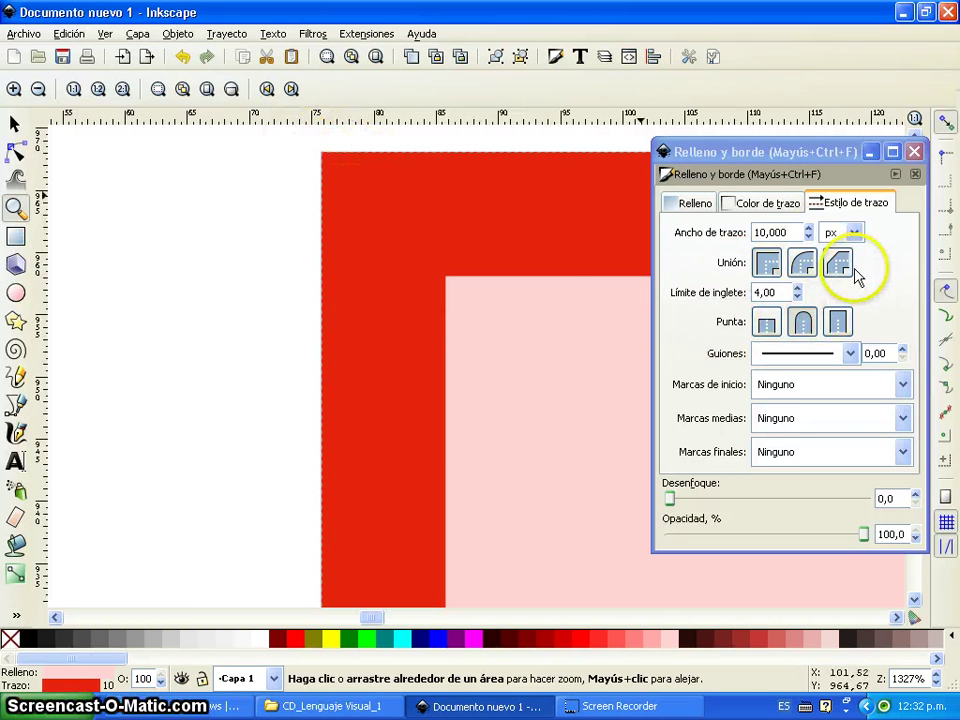
{"action": "left_click", "coordinate": [803, 264]}
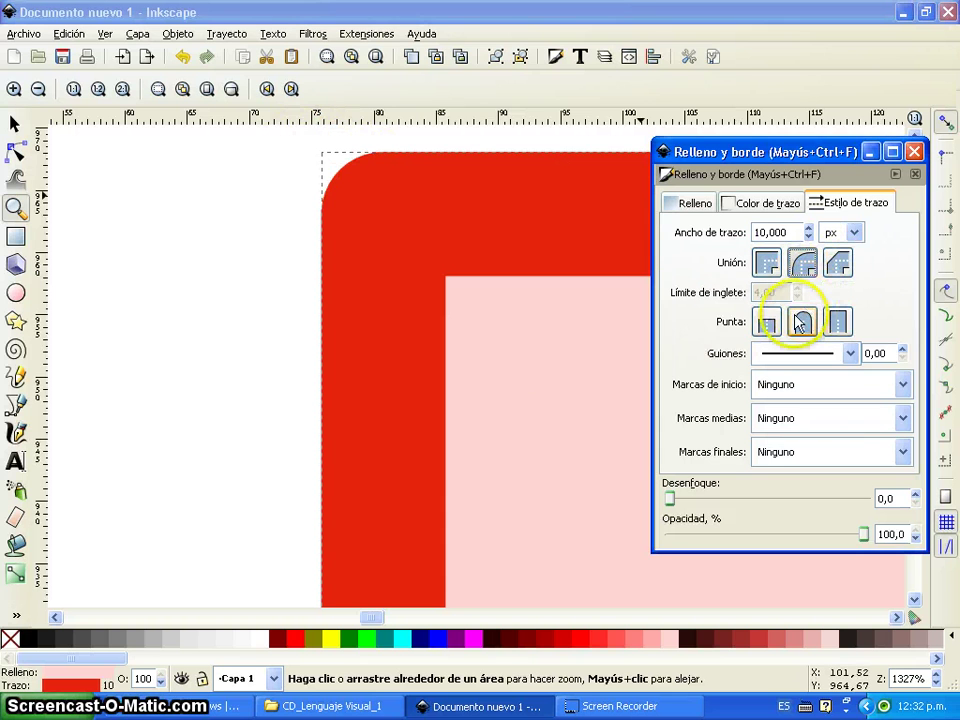
{"action": "left_click", "coordinate": [836, 263]}
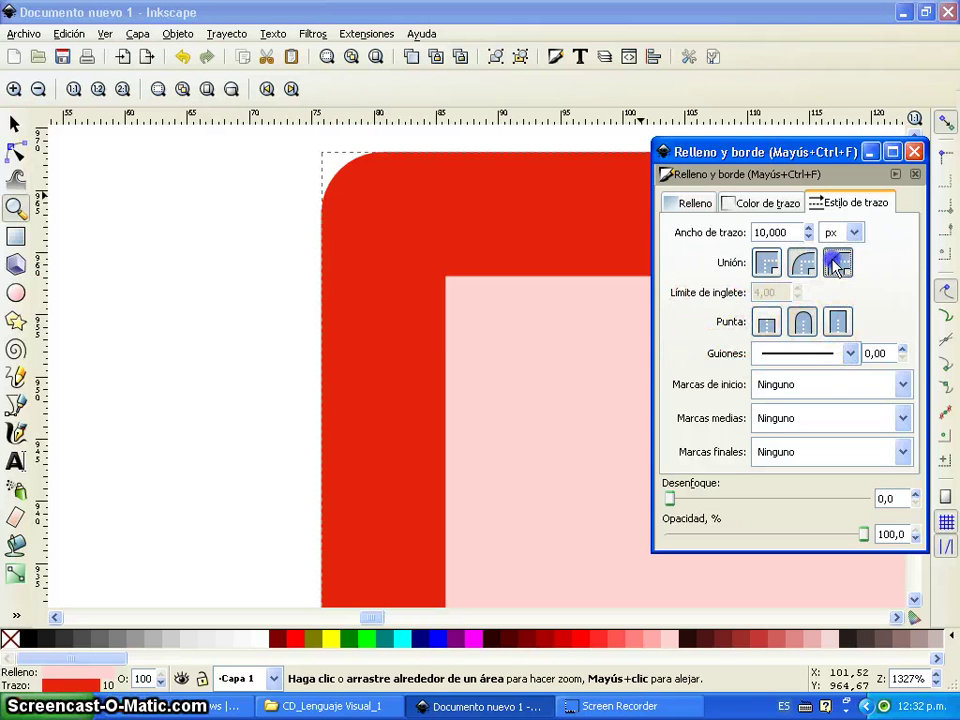
{"action": "left_click", "coordinate": [806, 331]}
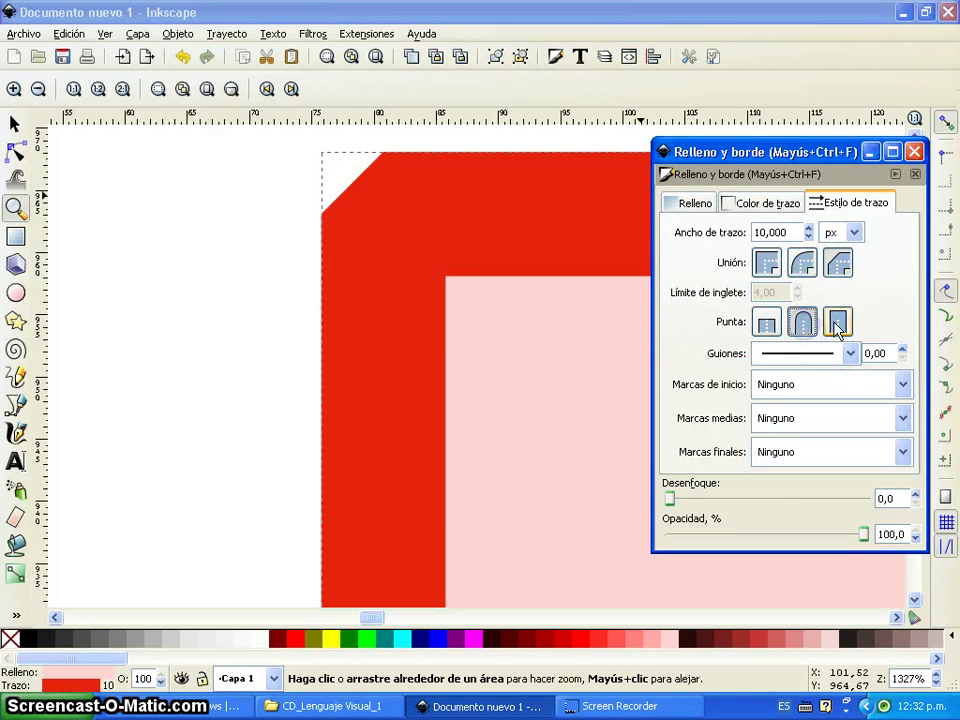
{"action": "left_click", "coordinate": [778, 356]}
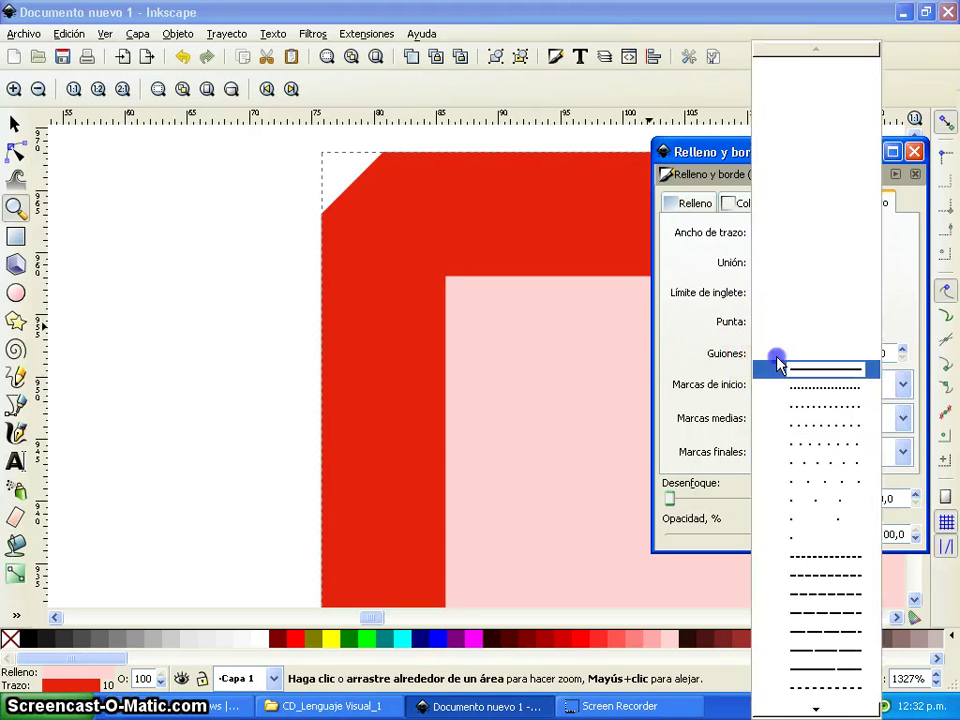
{"action": "left_click", "coordinate": [791, 410]}
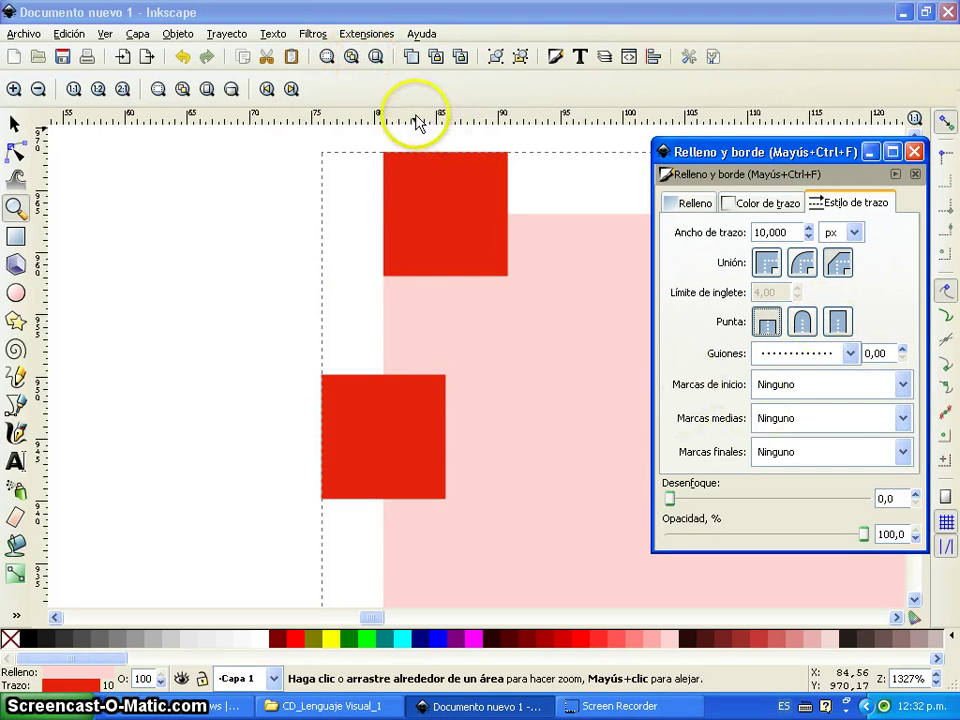
Switch the outline to long dashes, then remove the rectangle's stroke entirely
{"action": "left_click", "coordinate": [375, 56]}
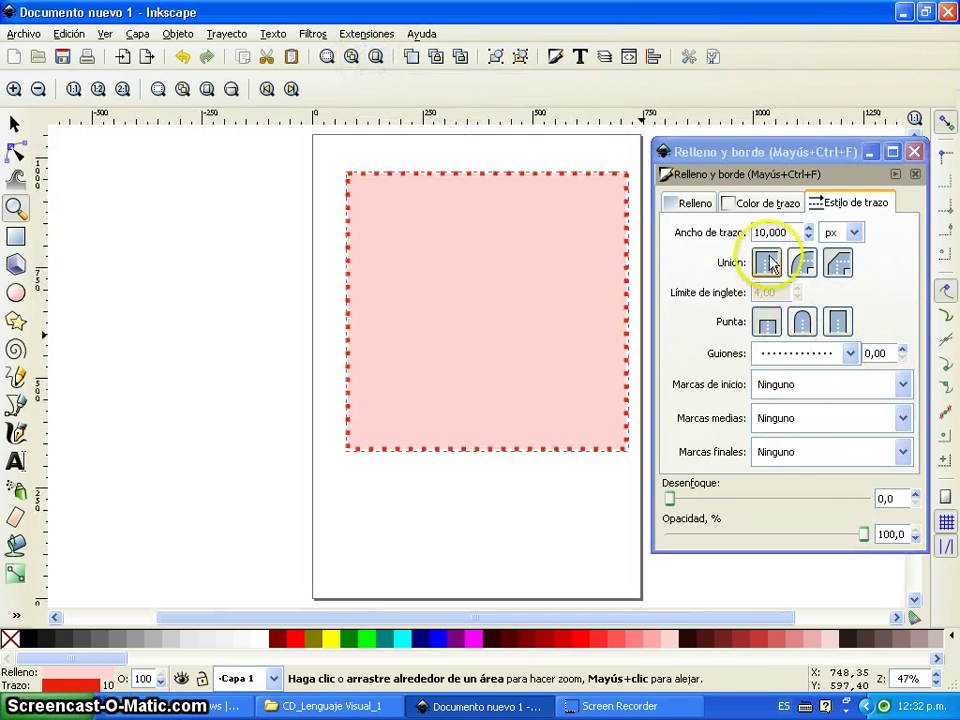
{"action": "left_click", "coordinate": [850, 354]}
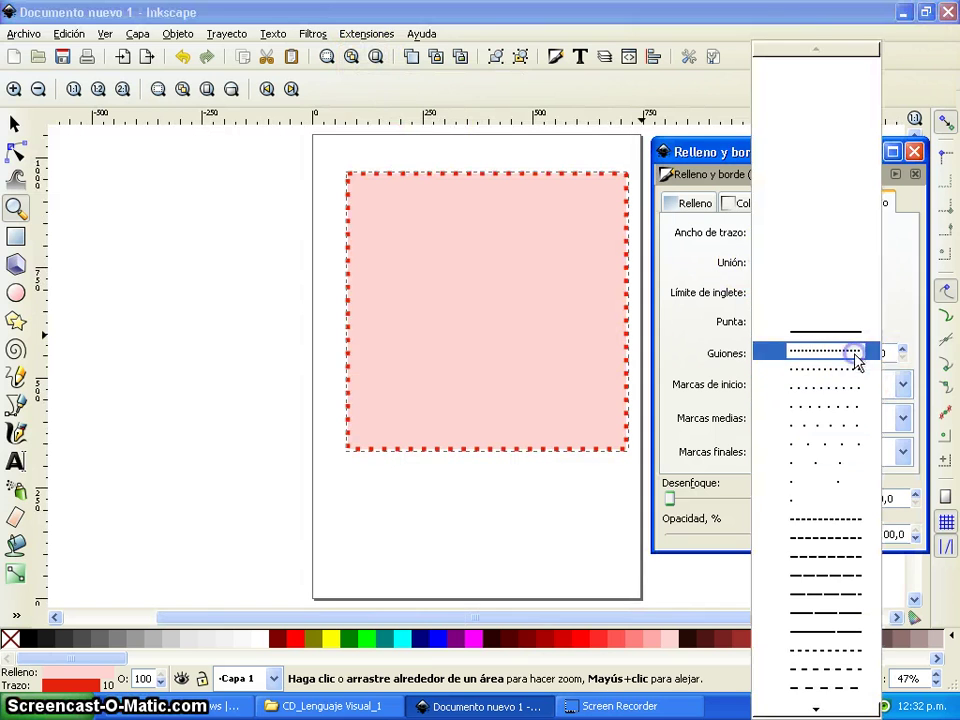
{"action": "left_click", "coordinate": [831, 553]}
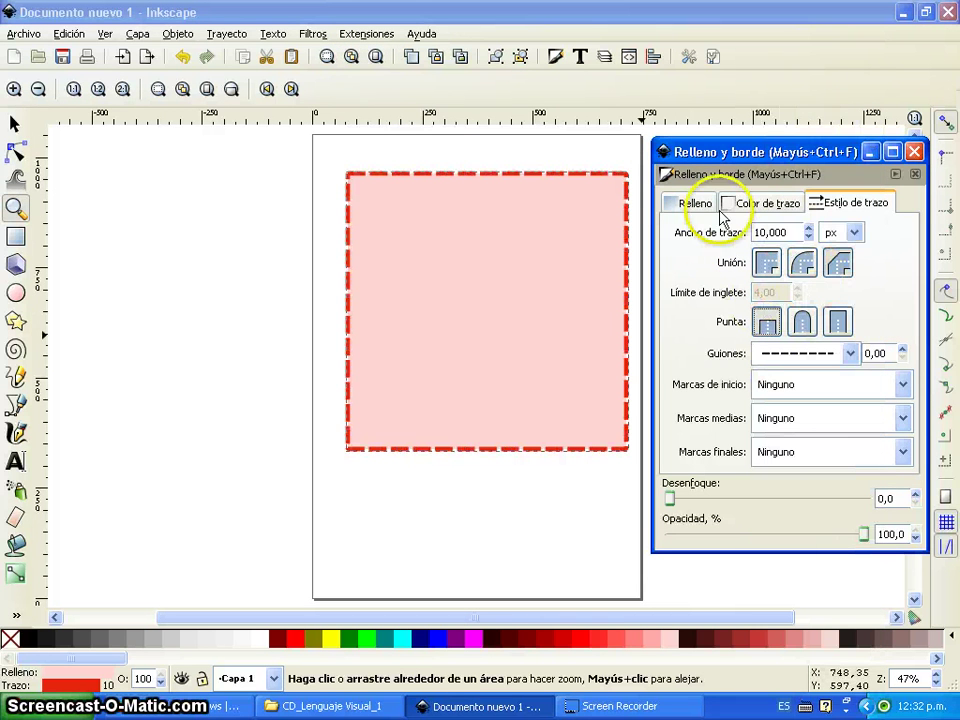
{"action": "left_click", "coordinate": [749, 204]}
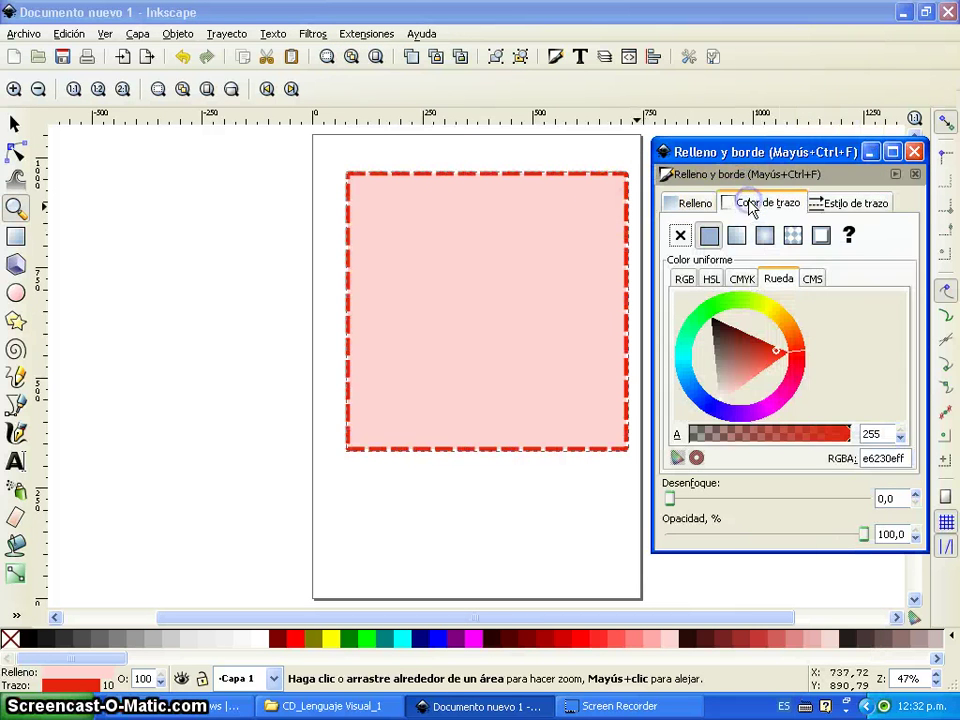
{"action": "left_click", "coordinate": [680, 236]}
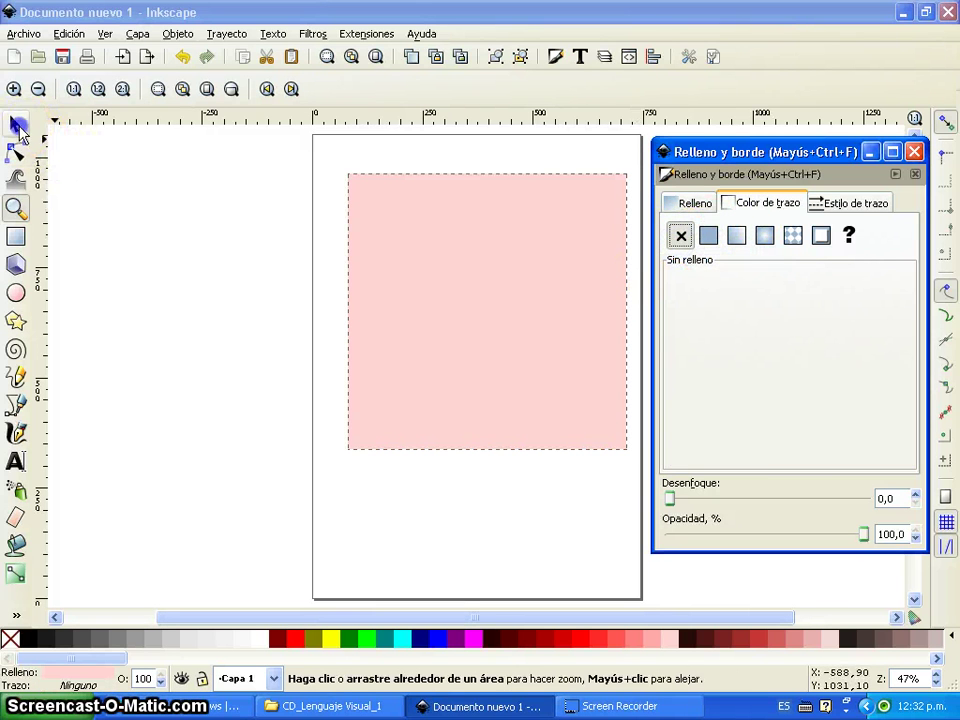
Nudge the pink rectangle slightly down and left, then return to the course page in Firefox
{"action": "left_click", "coordinate": [15, 124]}
{"action": "left_click", "coordinate": [286, 226]}
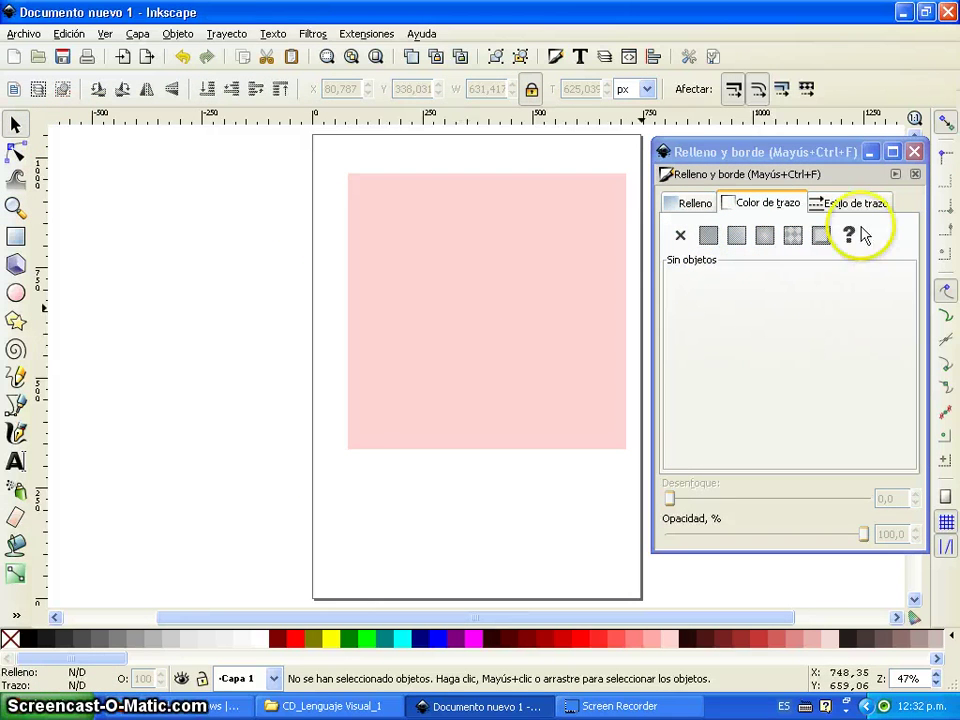
{"action": "left_click", "coordinate": [915, 152]}
{"action": "left_click_drag", "start_coordinate": [461, 257], "coordinate": [455, 268]}
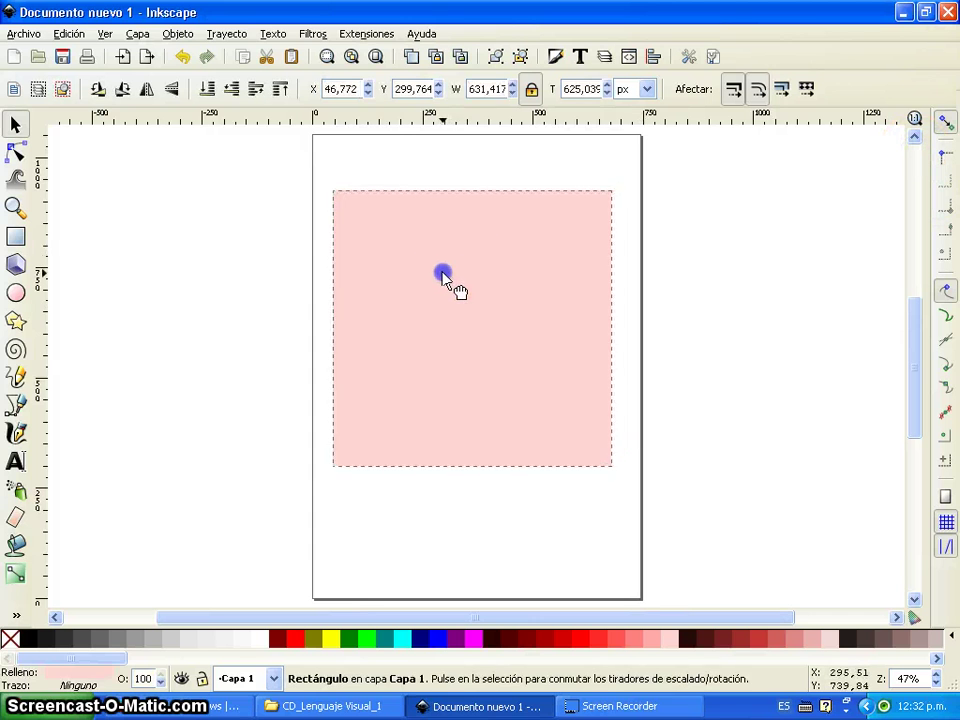
{"action": "left_click", "coordinate": [743, 358]}
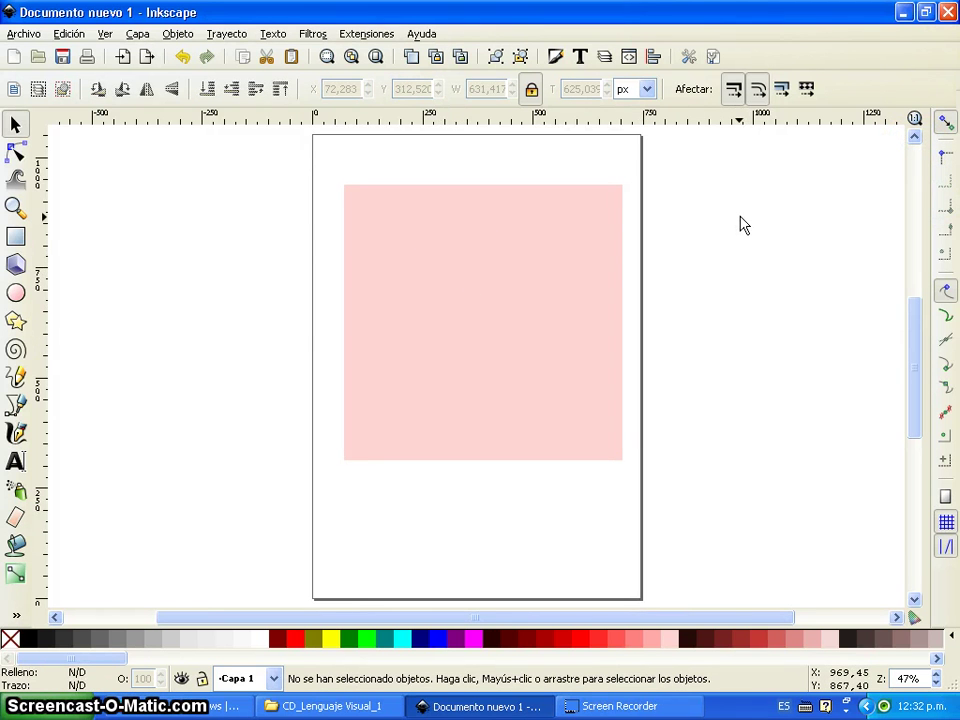
{"action": "left_click", "coordinate": [338, 708]}
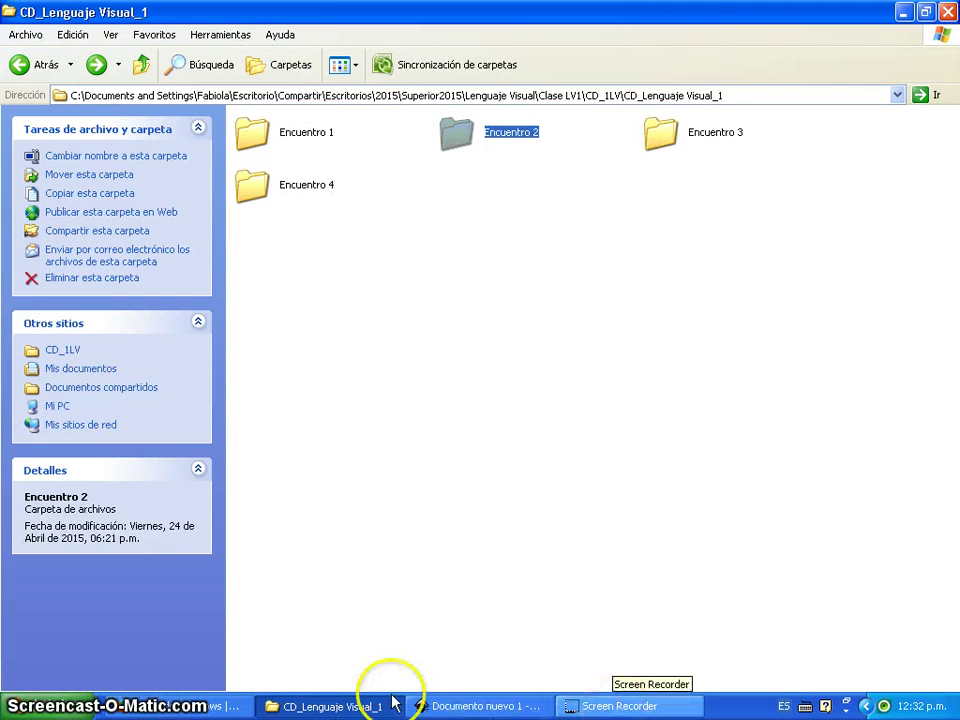
{"action": "left_click", "coordinate": [206, 708]}
Scroll to Encuentro 4 and open the Colección Creativa link in a new tab
{"action": "left_click", "coordinate": [639, 40]}
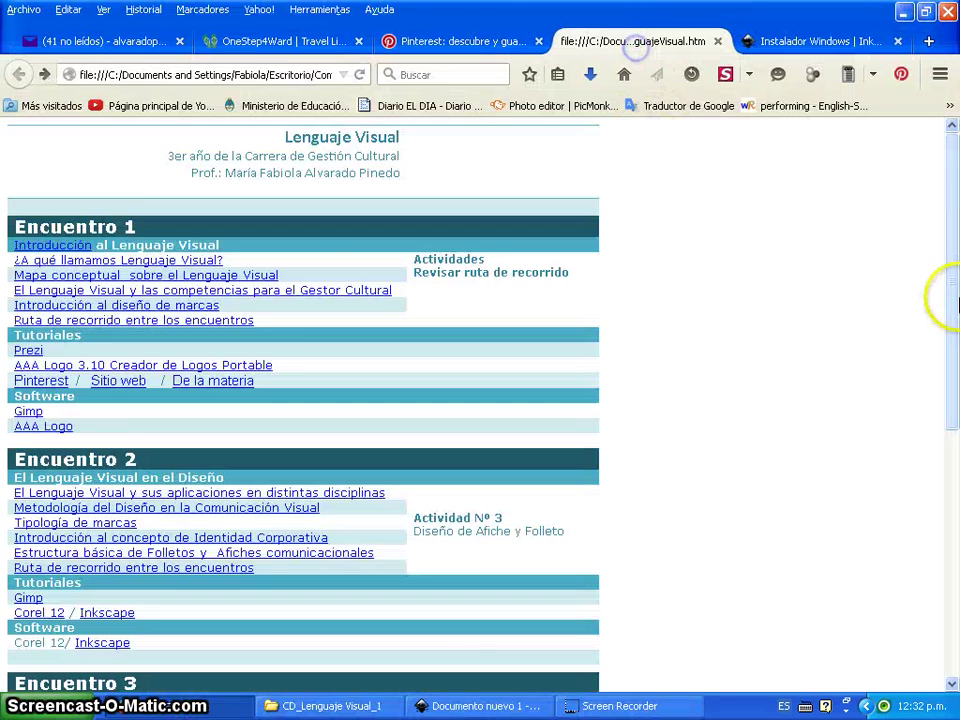
{"action": "left_click_drag", "start_coordinate": [956, 300], "coordinate": [955, 605]}
{"action": "left_click", "coordinate": [143, 600]}
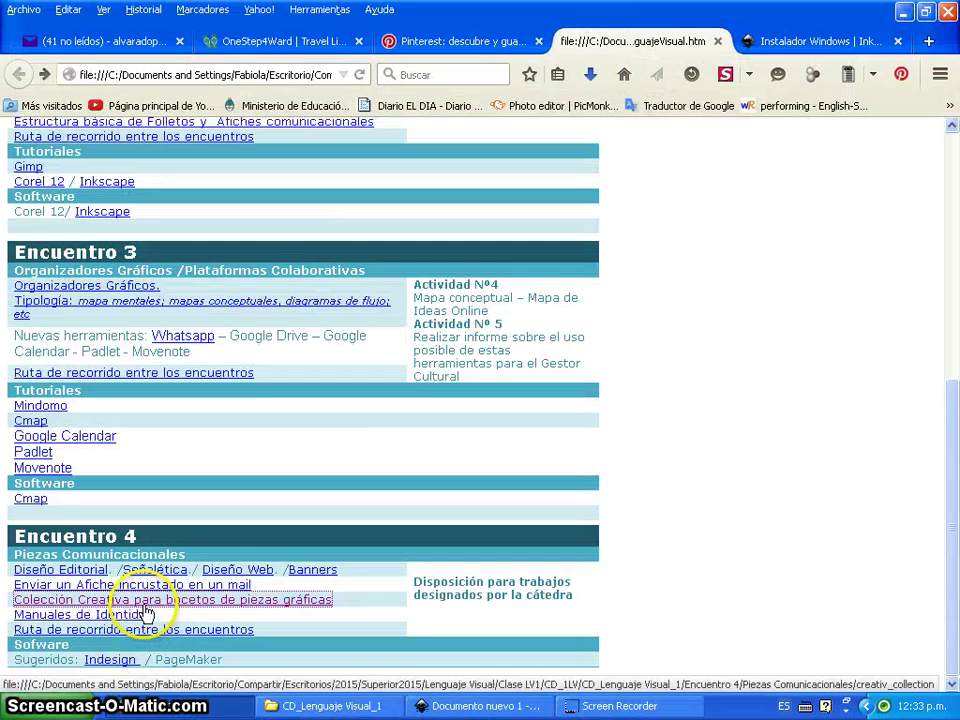
{"action": "right_click", "coordinate": [145, 606]}
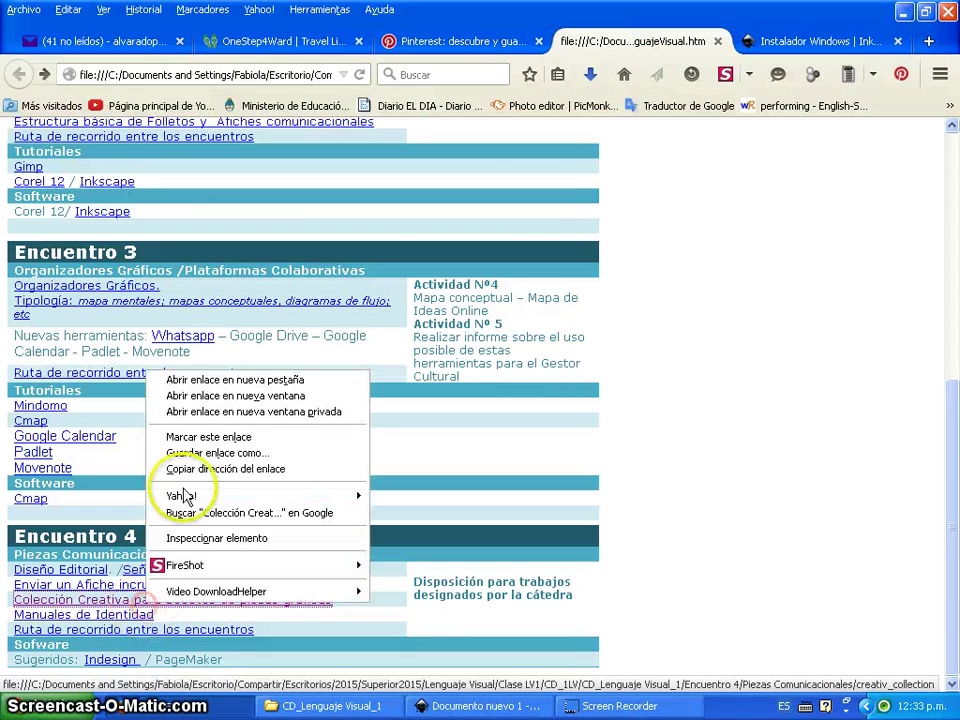
{"action": "left_click", "coordinate": [204, 378]}
Browse collection folder 02, viewing C_02002.JPG and C_02008.JPG
{"action": "left_click", "coordinate": [699, 41]}
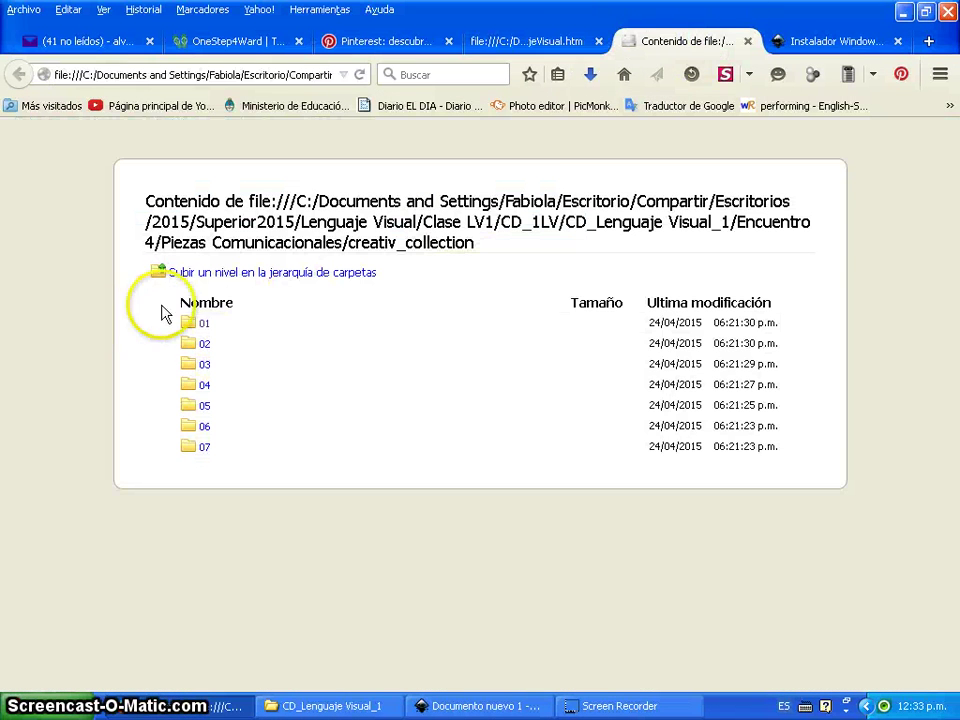
{"action": "left_click", "coordinate": [187, 350]}
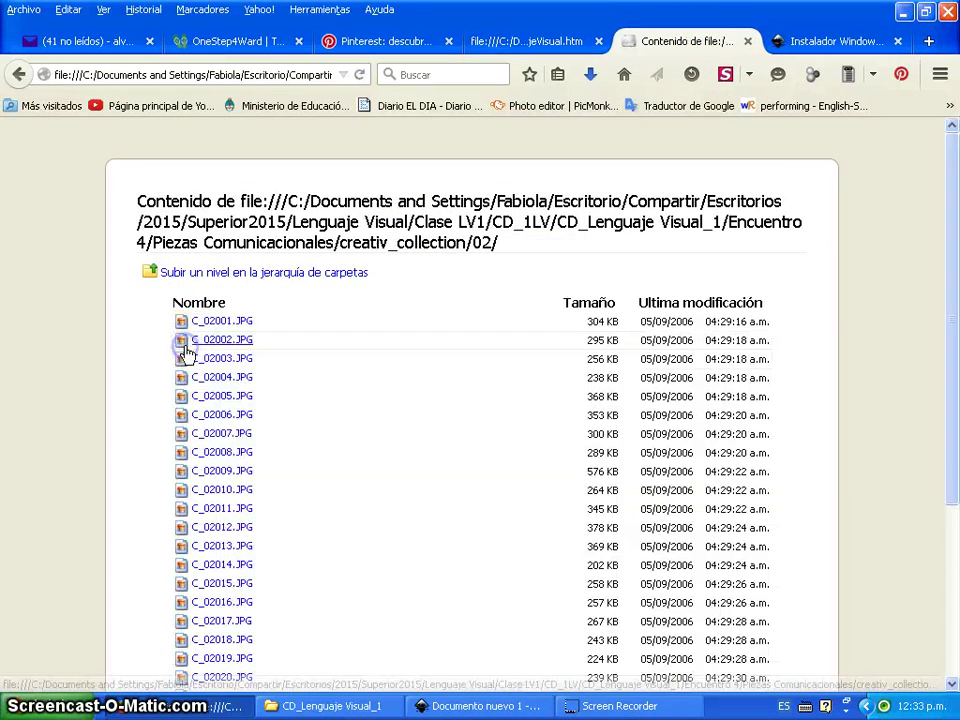
{"action": "left_click", "coordinate": [182, 339]}
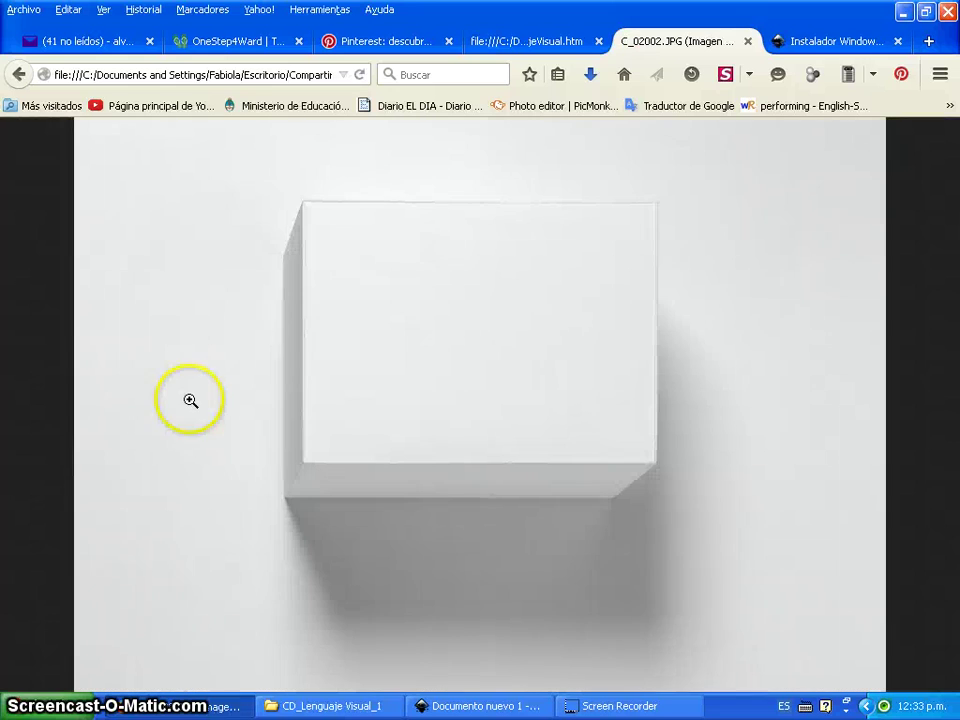
{"action": "left_click", "coordinate": [18, 74]}
{"action": "left_click", "coordinate": [213, 451]}
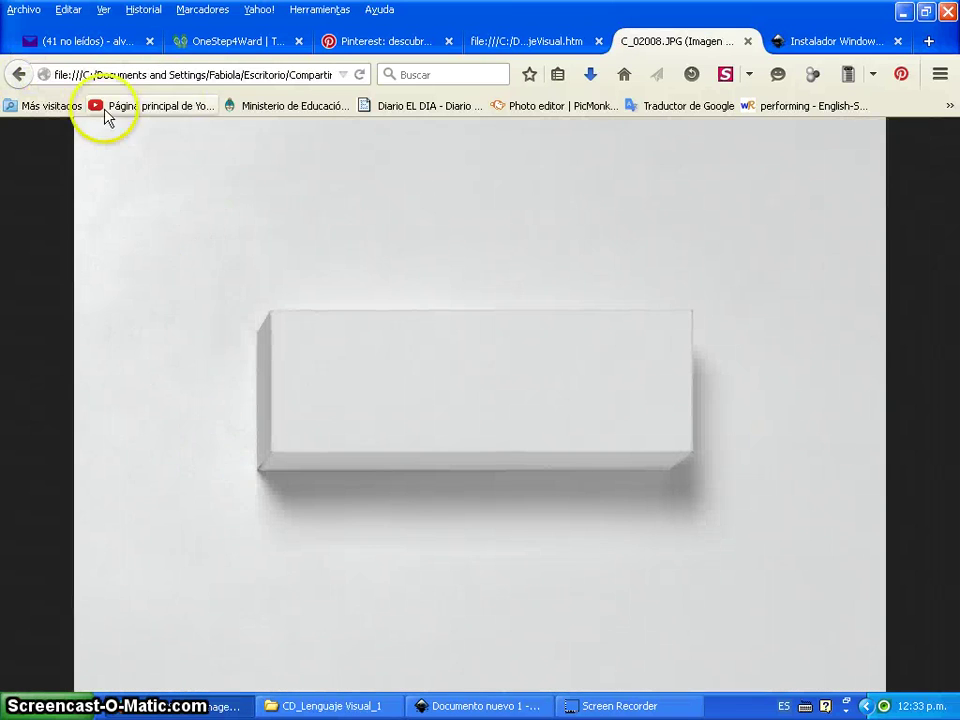
{"action": "left_click", "coordinate": [18, 74]}
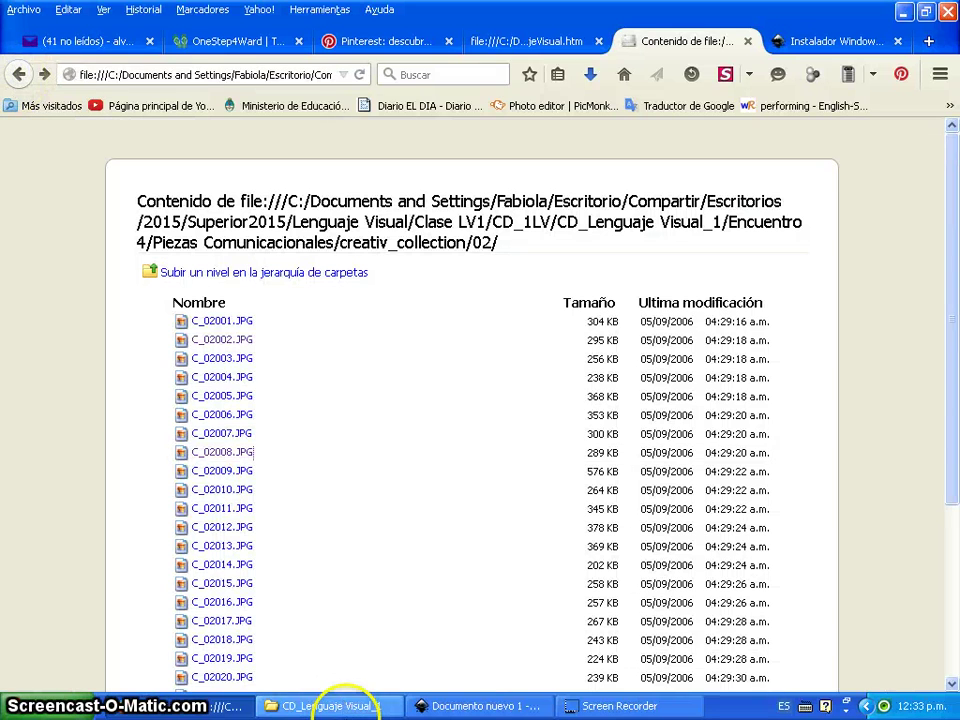
{"action": "left_click", "coordinate": [340, 706]}
Open Encuentro 4 > Piezas Comunicacionales > creativ_collection > folder 05
{"action": "left_click", "coordinate": [278, 190]}
{"action": "double_click", "coordinate": [278, 190]}
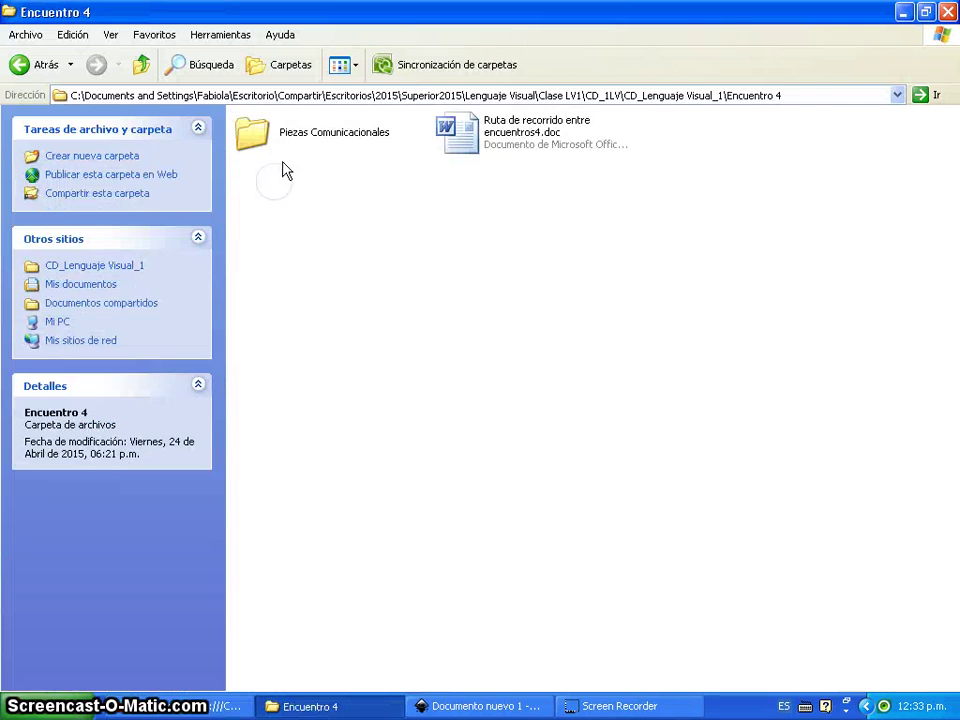
{"action": "double_click", "coordinate": [279, 135]}
{"action": "double_click", "coordinate": [265, 142]}
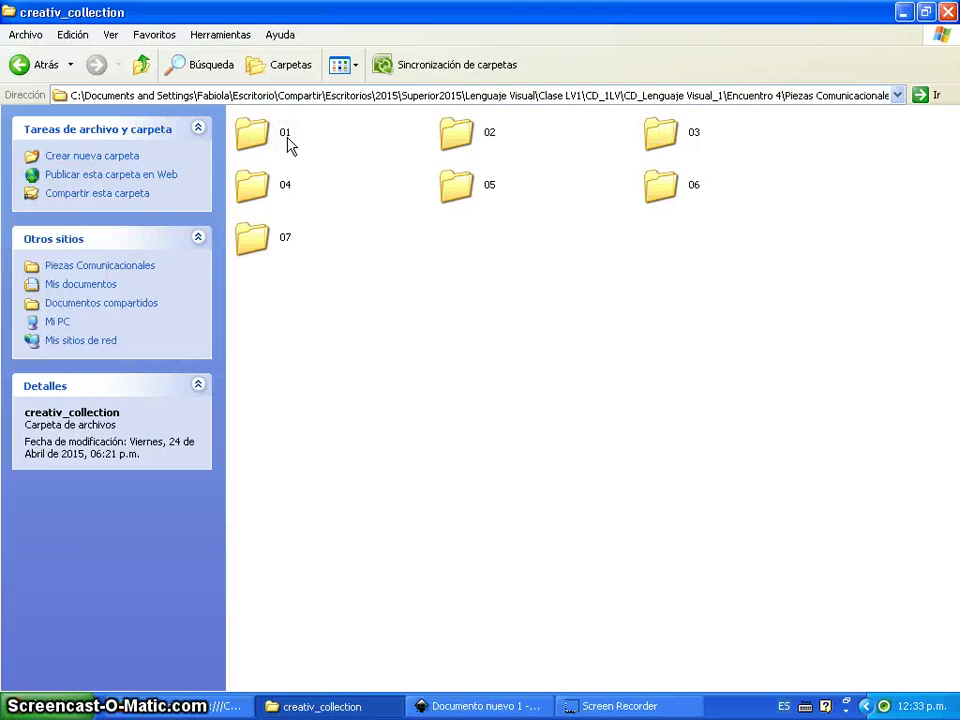
{"action": "double_click", "coordinate": [500, 188]}
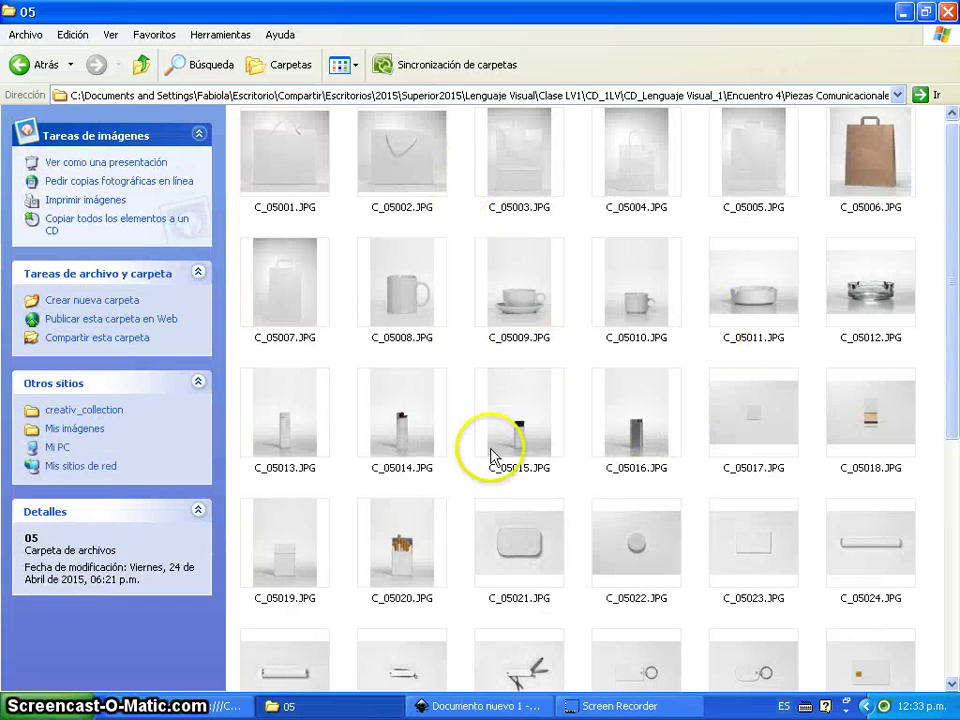
Switch folder 05's view to list, then tiles, then back to thumbnails
{"action": "right_click", "coordinate": [942, 226]}
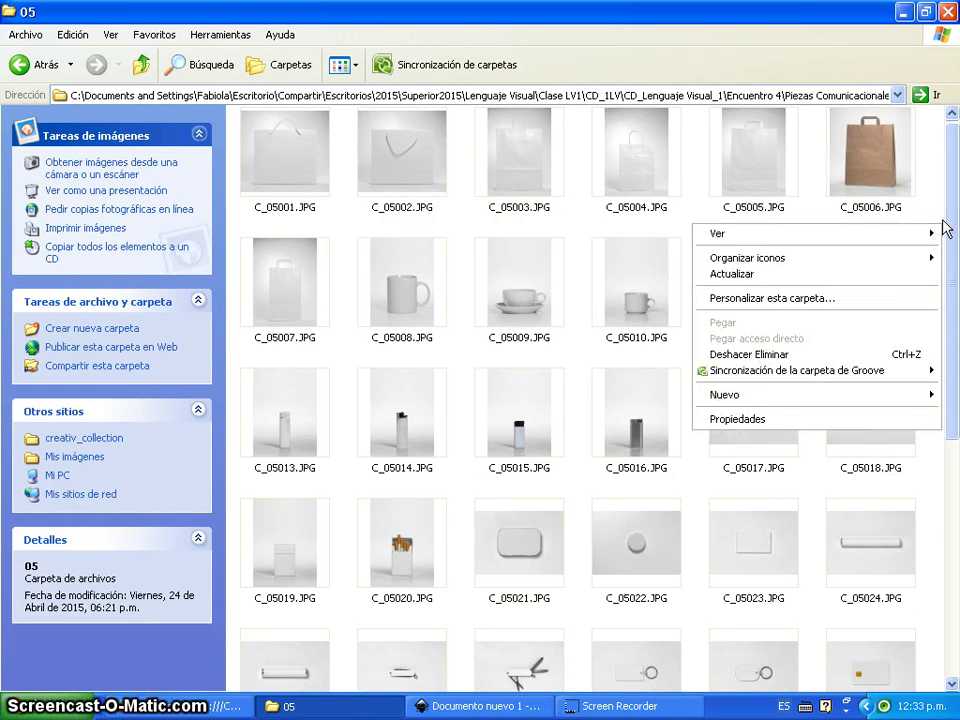
{"action": "mouse_move", "coordinate": [810, 233]}
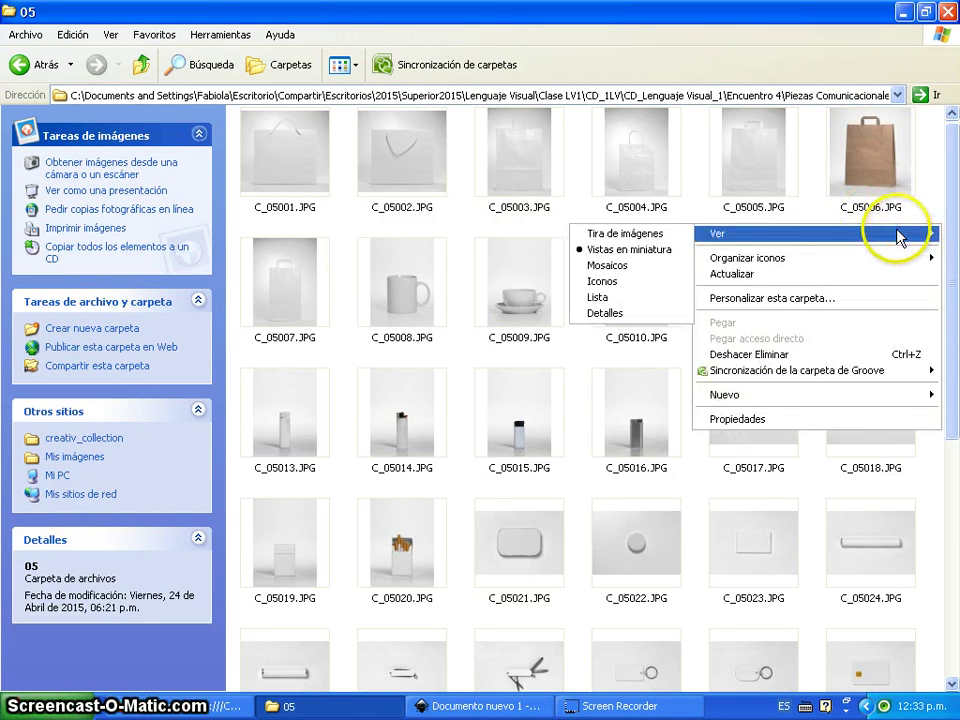
{"action": "left_click", "coordinate": [647, 297]}
{"action": "right_click", "coordinate": [521, 216]}
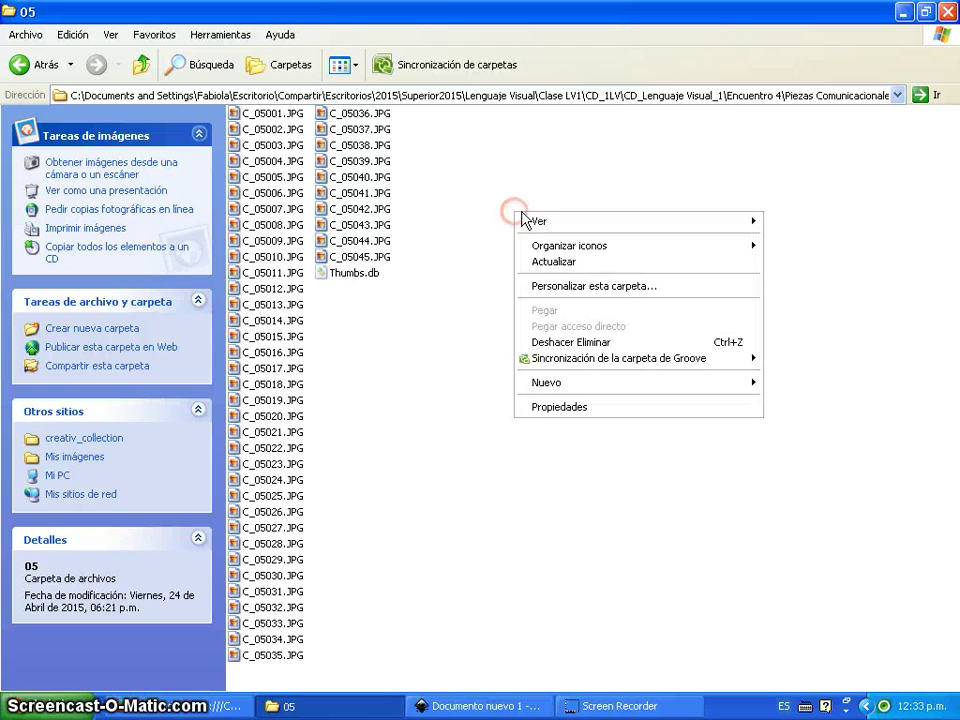
{"action": "mouse_move", "coordinate": [540, 221]}
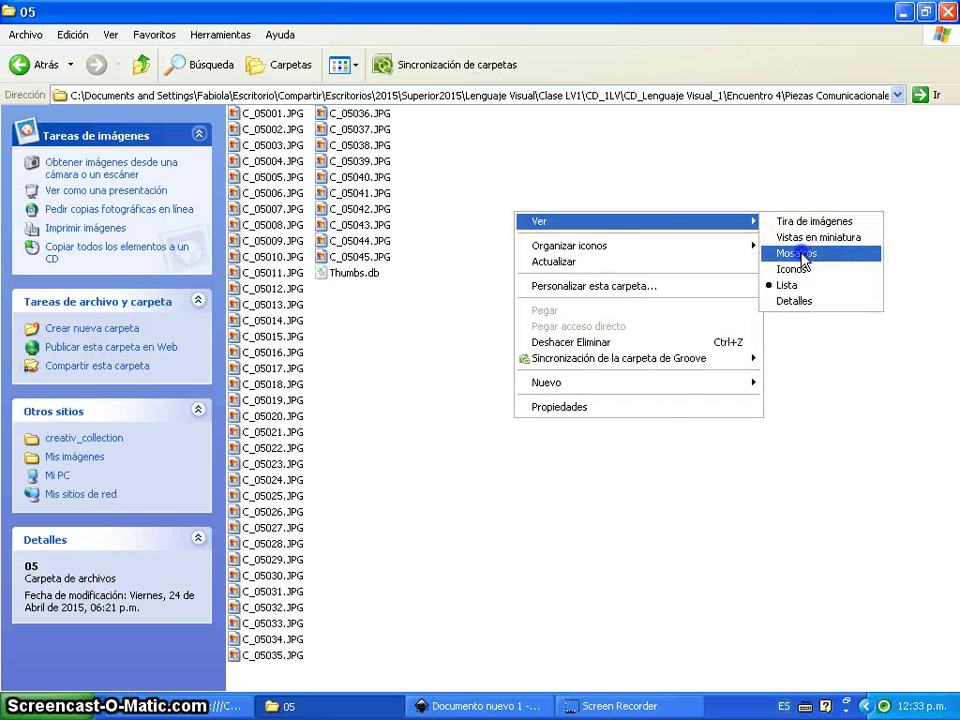
{"action": "left_click", "coordinate": [805, 253]}
{"action": "right_click", "coordinate": [822, 155]}
{"action": "mouse_move", "coordinate": [700, 162]}
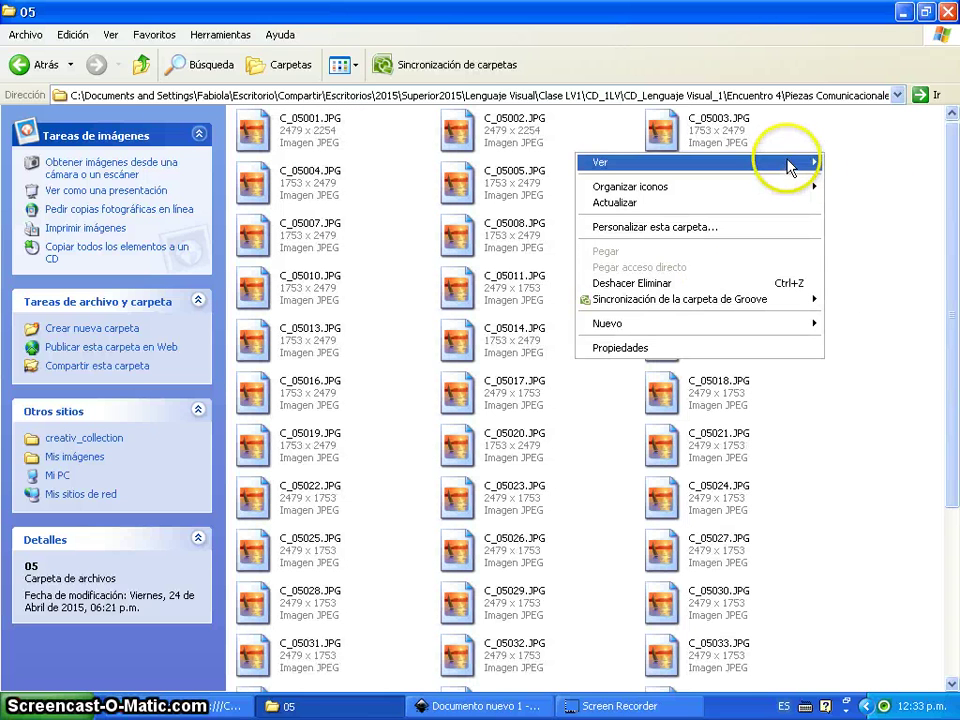
{"action": "left_click", "coordinate": [896, 180]}
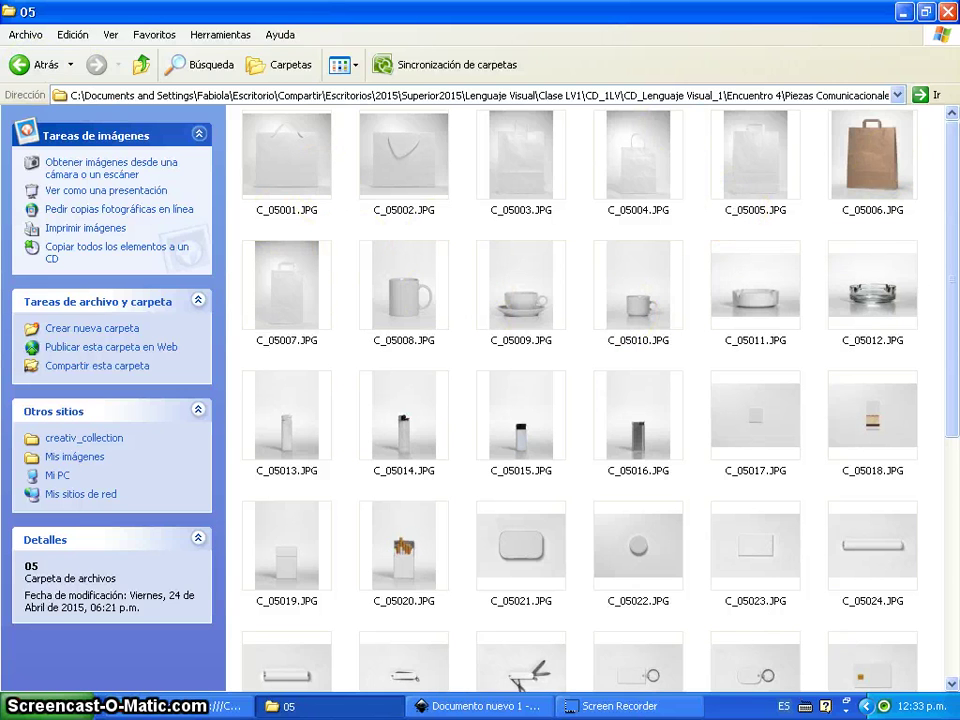
Open folder 06 and preview C_06006, C_06005, C_06003 and C_06001, then go back
{"action": "left_click", "coordinate": [22, 64]}
{"action": "double_click", "coordinate": [667, 198]}
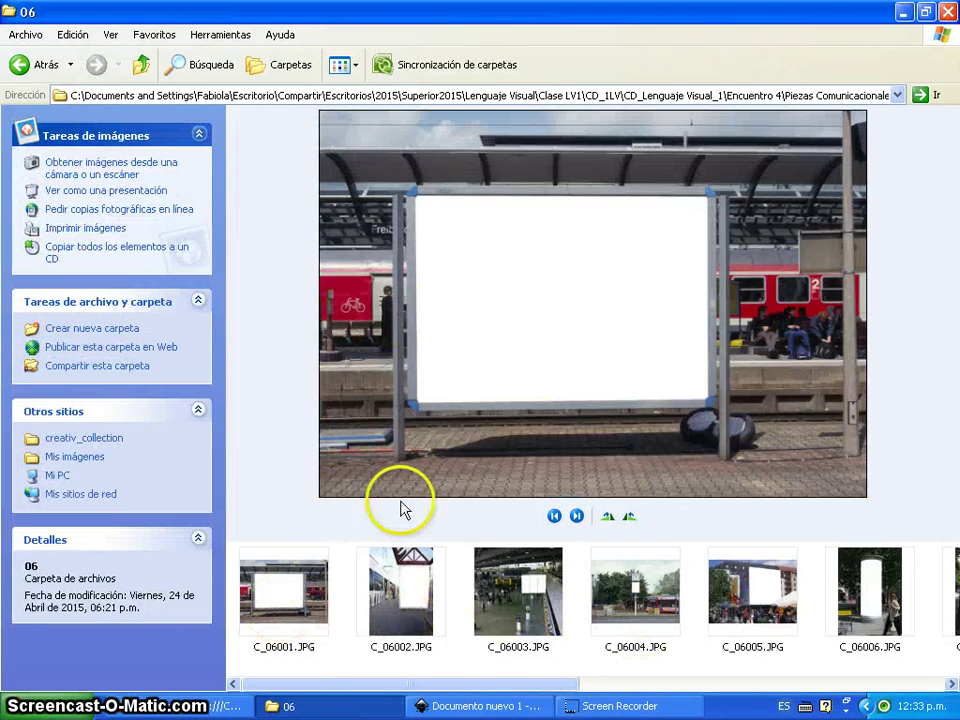
{"action": "left_click", "coordinate": [868, 612]}
{"action": "left_click", "coordinate": [740, 638]}
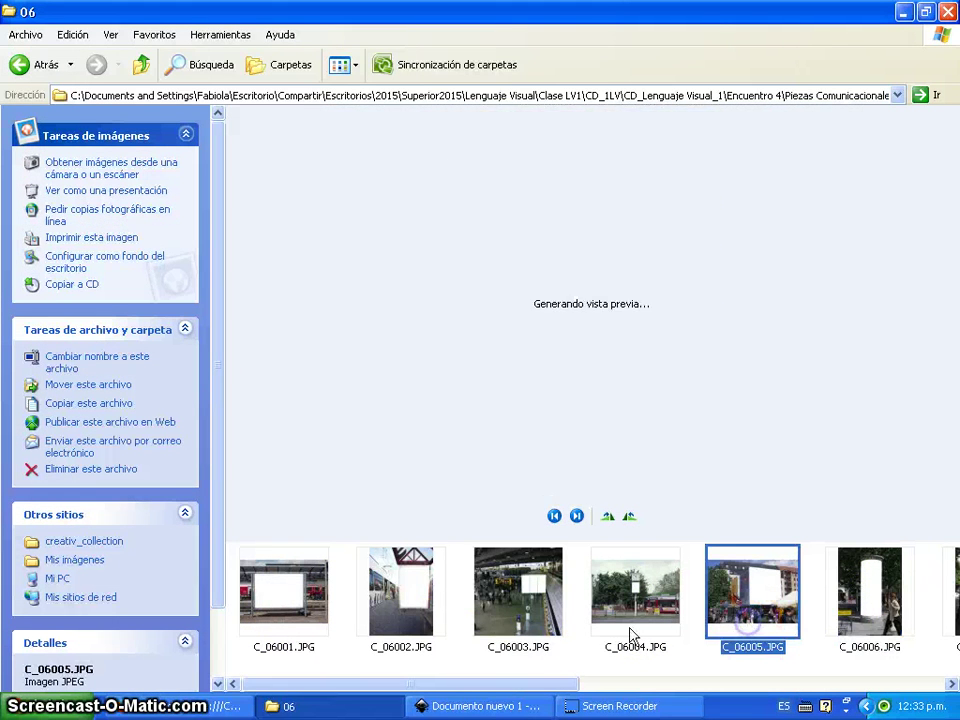
{"action": "left_click", "coordinate": [538, 620]}
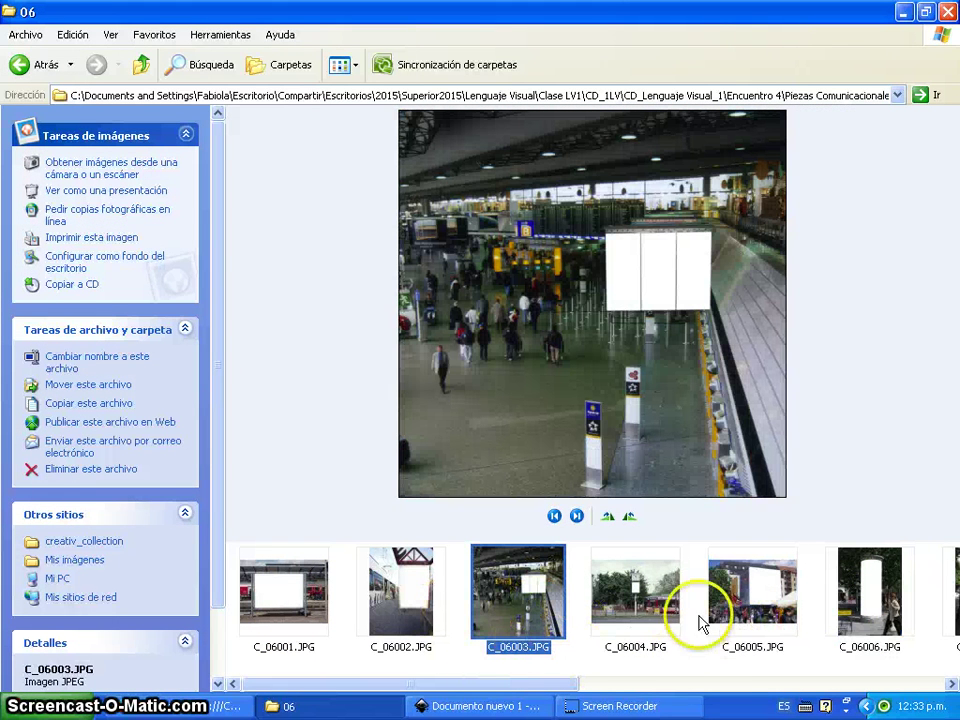
{"action": "left_click", "coordinate": [297, 601]}
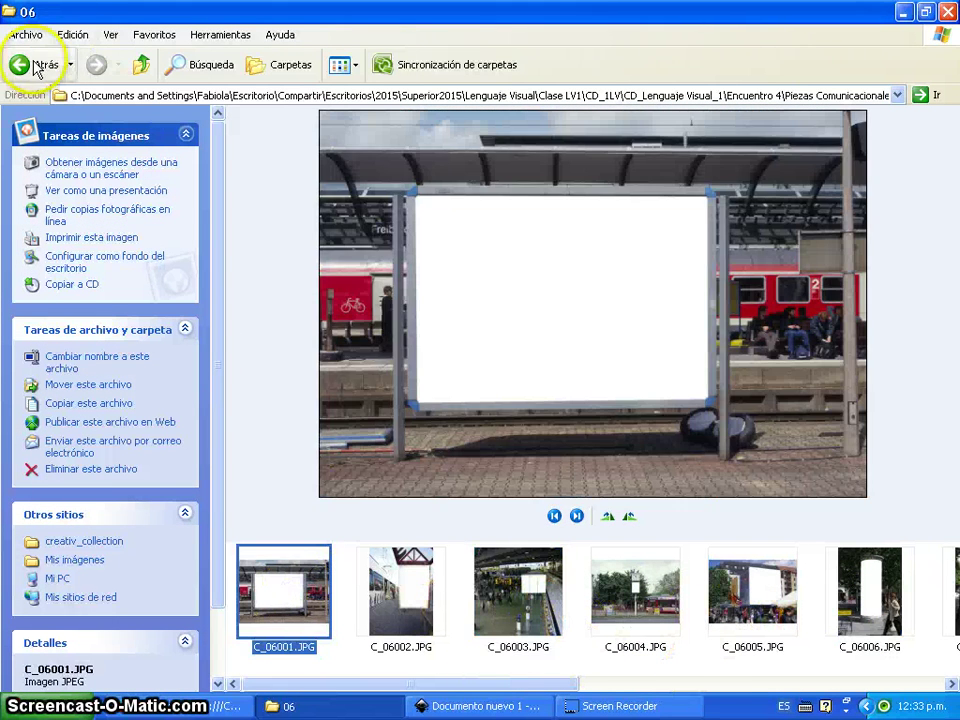
{"action": "left_click", "coordinate": [30, 64]}
Stretch the pink rectangle taller toward the page bottom and shift it up and left
{"action": "left_click", "coordinate": [530, 705]}
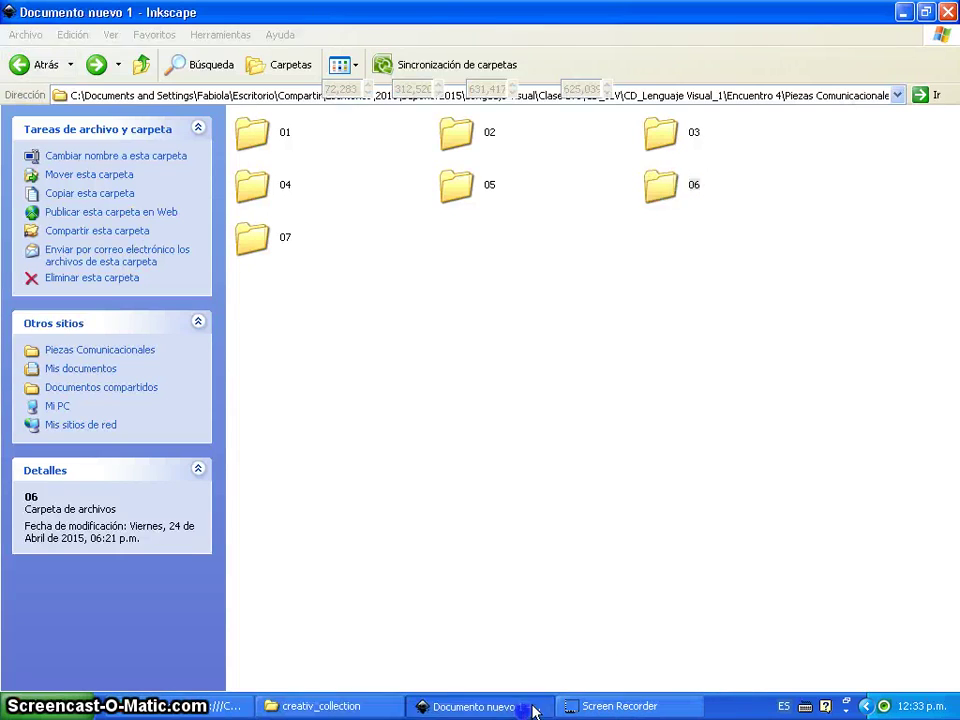
{"action": "left_click", "coordinate": [386, 250]}
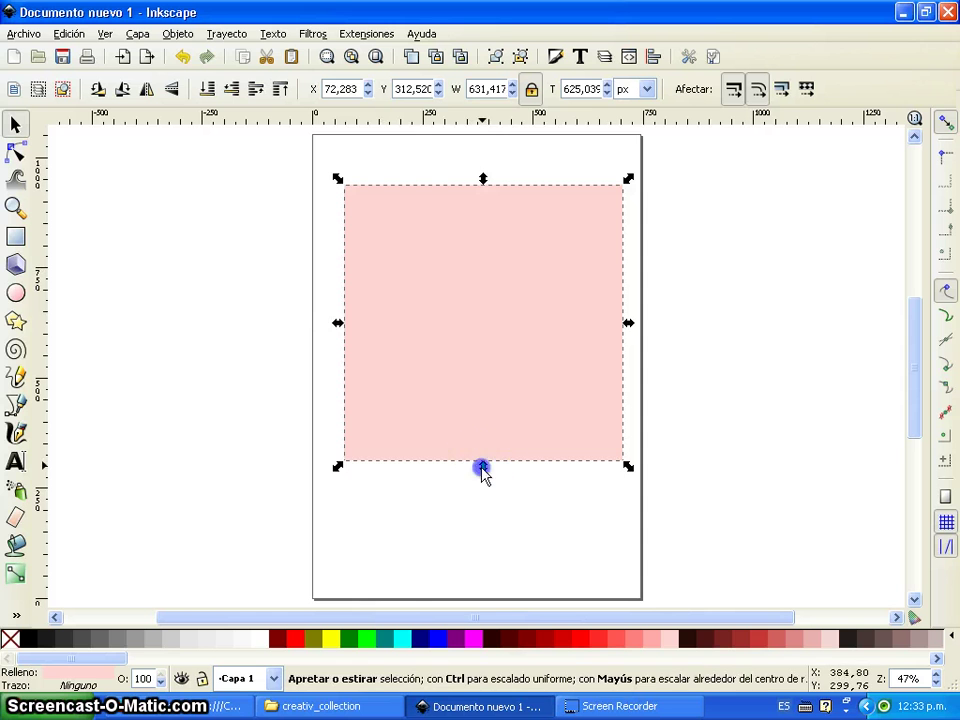
{"action": "left_click_drag", "start_coordinate": [481, 468], "coordinate": [457, 560]}
{"action": "left_click_drag", "start_coordinate": [499, 264], "coordinate": [489, 242]}
{"action": "left_click", "coordinate": [154, 208]}
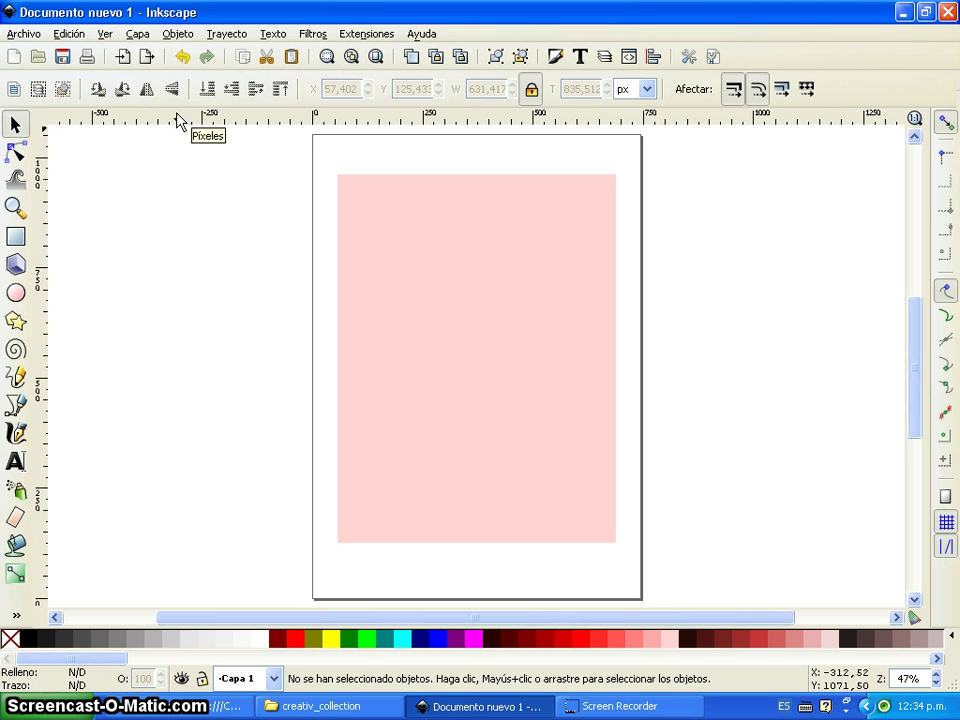
Import C_05039.JPG from the desktop folder via Archivo > Importar
{"action": "left_click", "coordinate": [124, 60]}
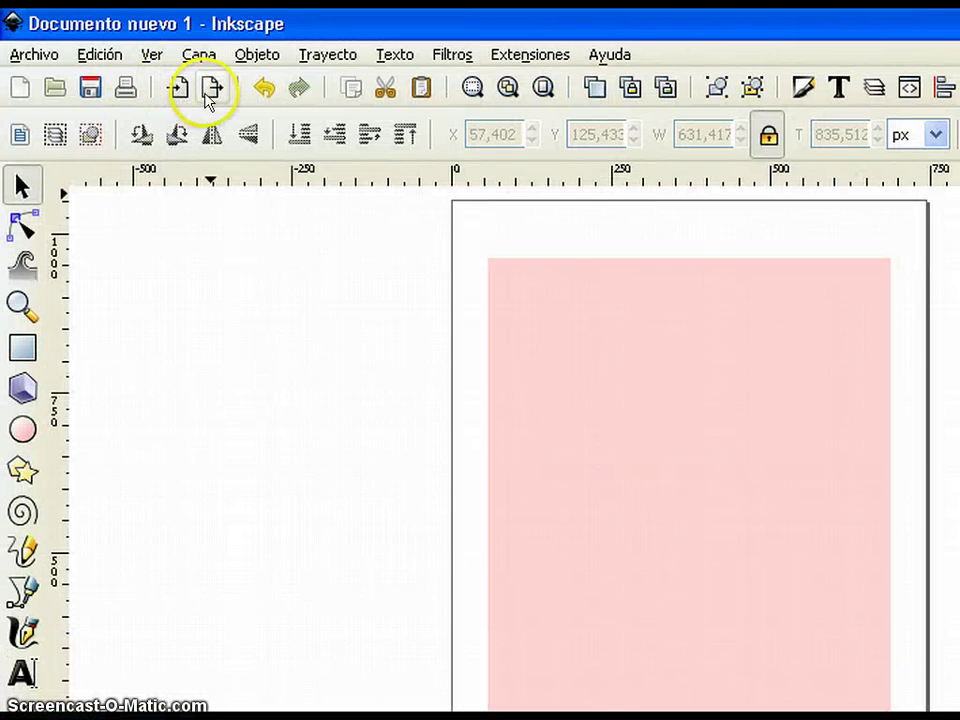
{"action": "left_click", "coordinate": [40, 53]}
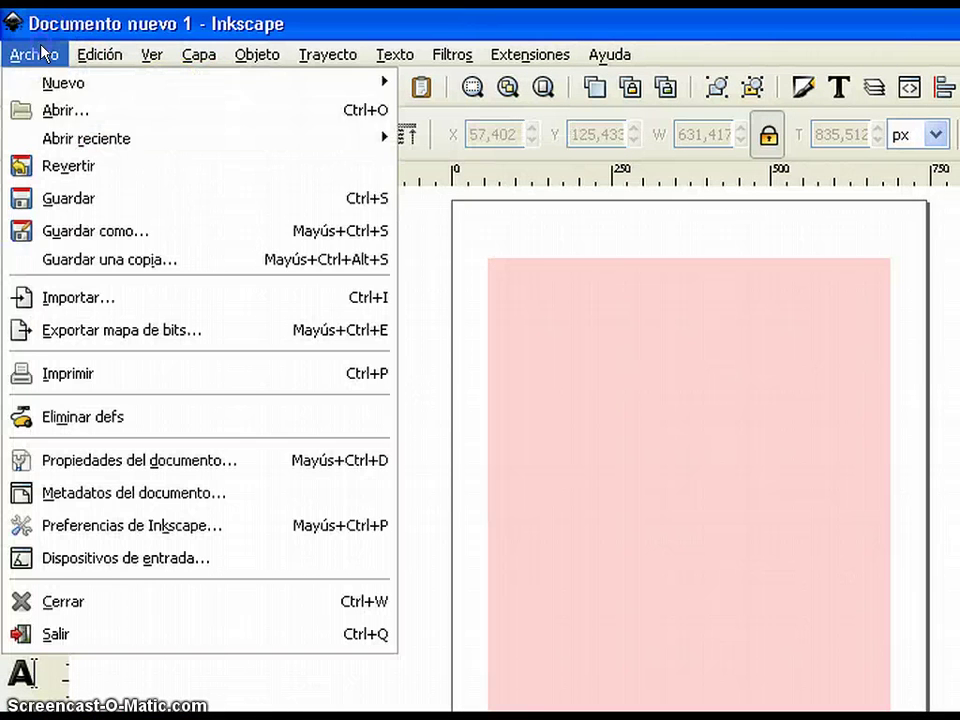
{"action": "left_click", "coordinate": [90, 297]}
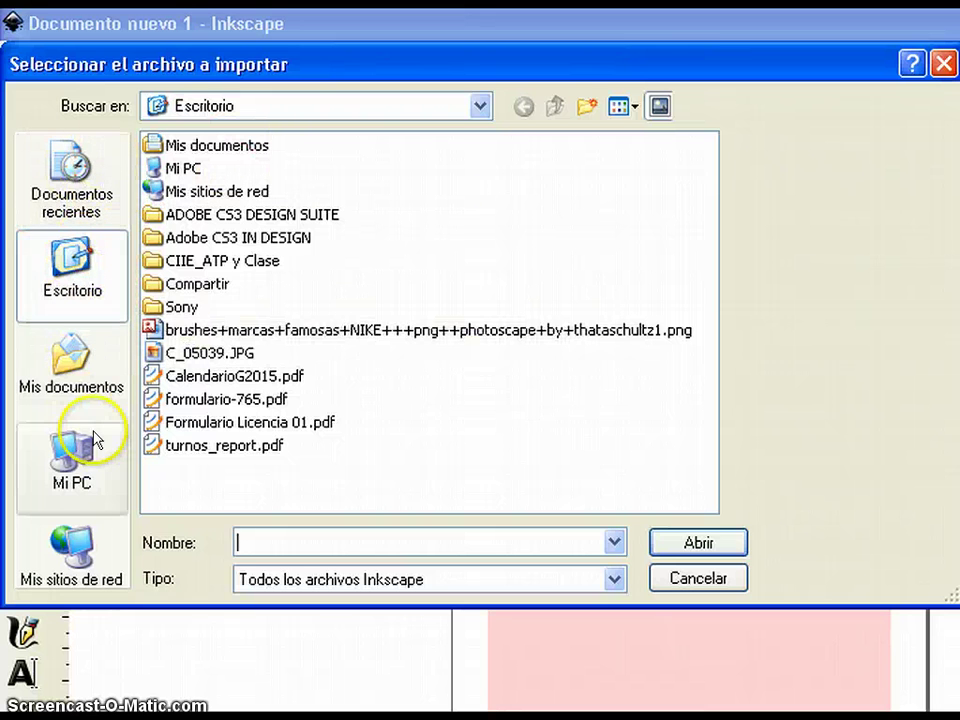
{"action": "left_click", "coordinate": [72, 365]}
{"action": "left_click", "coordinate": [70, 265]}
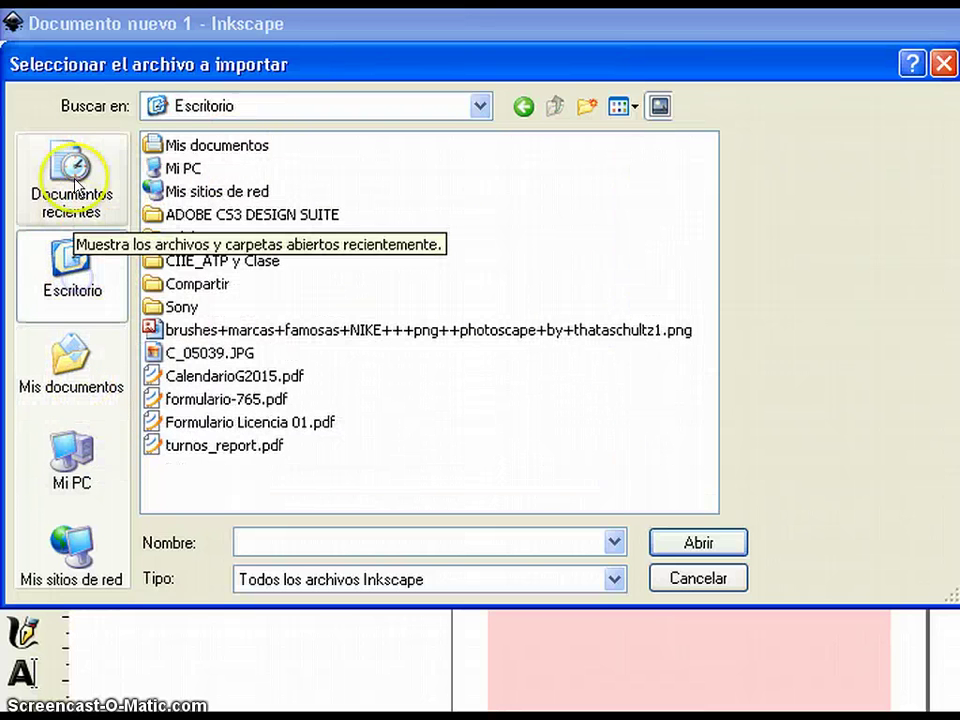
{"action": "left_click", "coordinate": [76, 180]}
{"action": "left_click", "coordinate": [84, 278]}
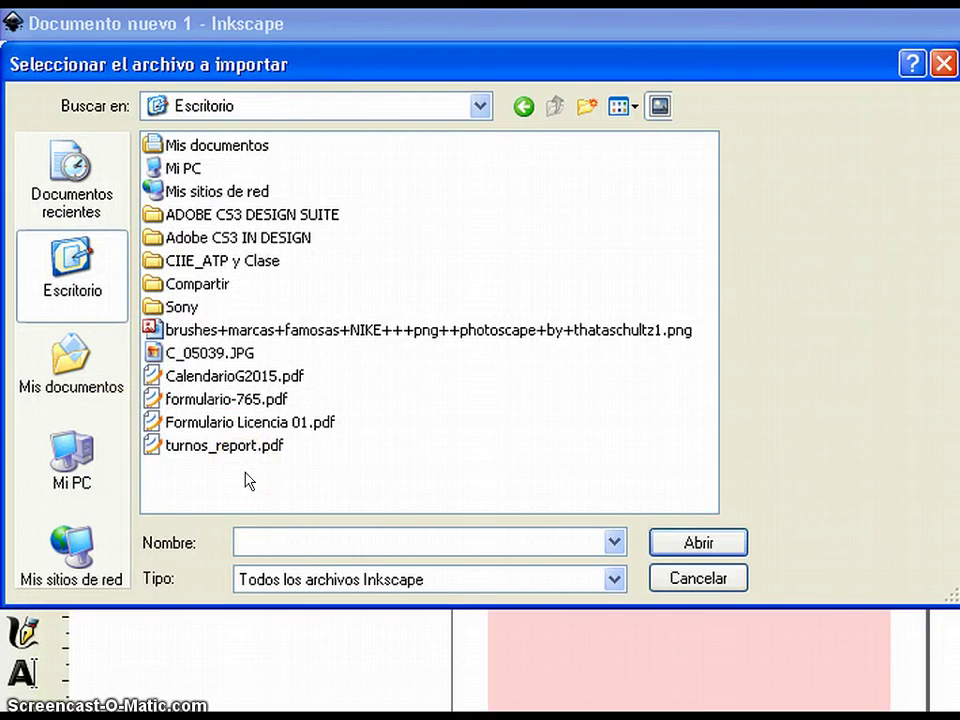
{"action": "left_click", "coordinate": [215, 353]}
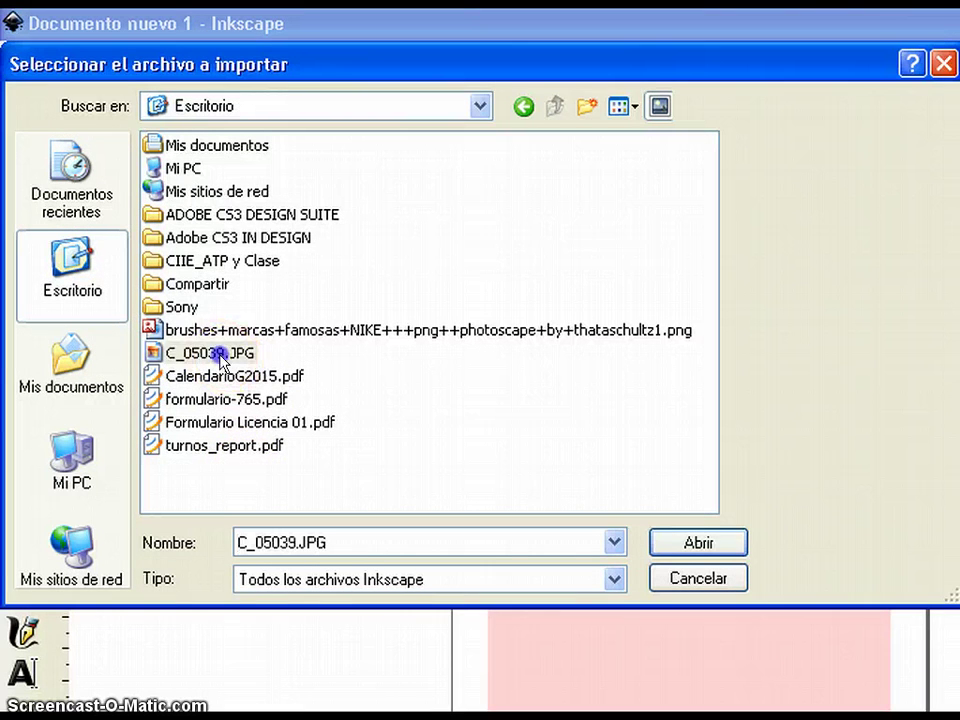
{"action": "left_click", "coordinate": [699, 542]}
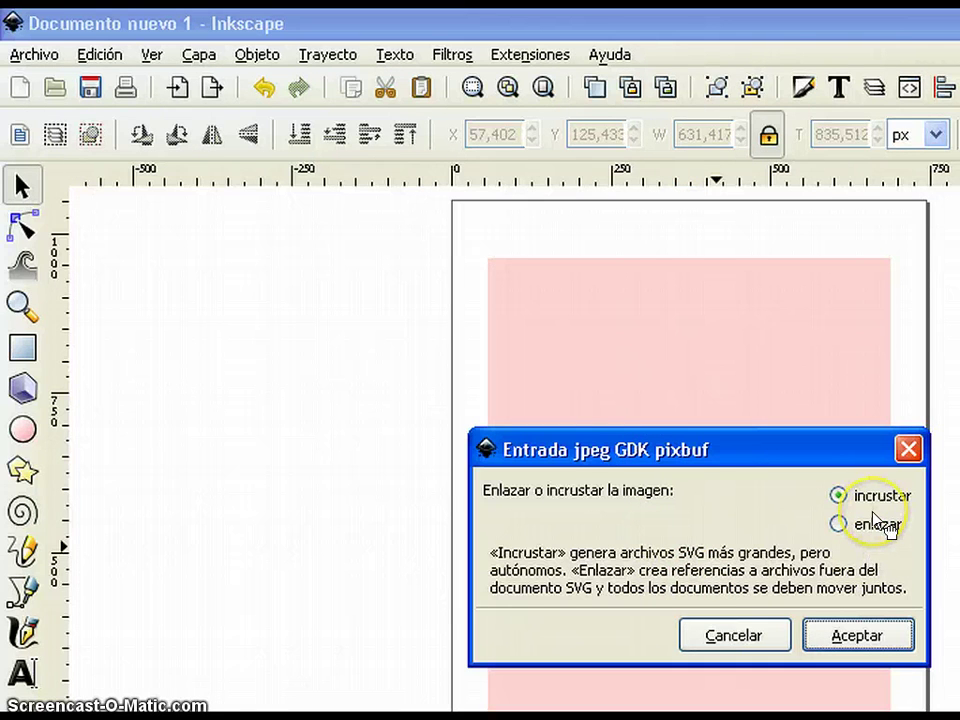
Accept the jpeg import with 'incrustar' kept, embedding C_05039.JPG
{"action": "left_click", "coordinate": [842, 645]}
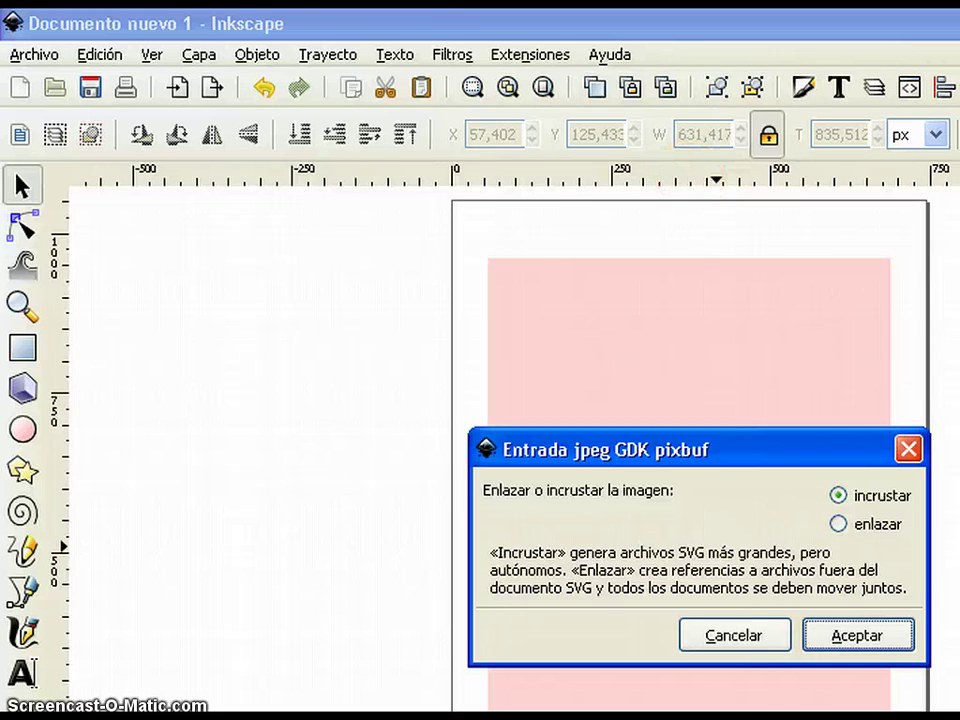
{"action": "left_click", "coordinate": [870, 495]}
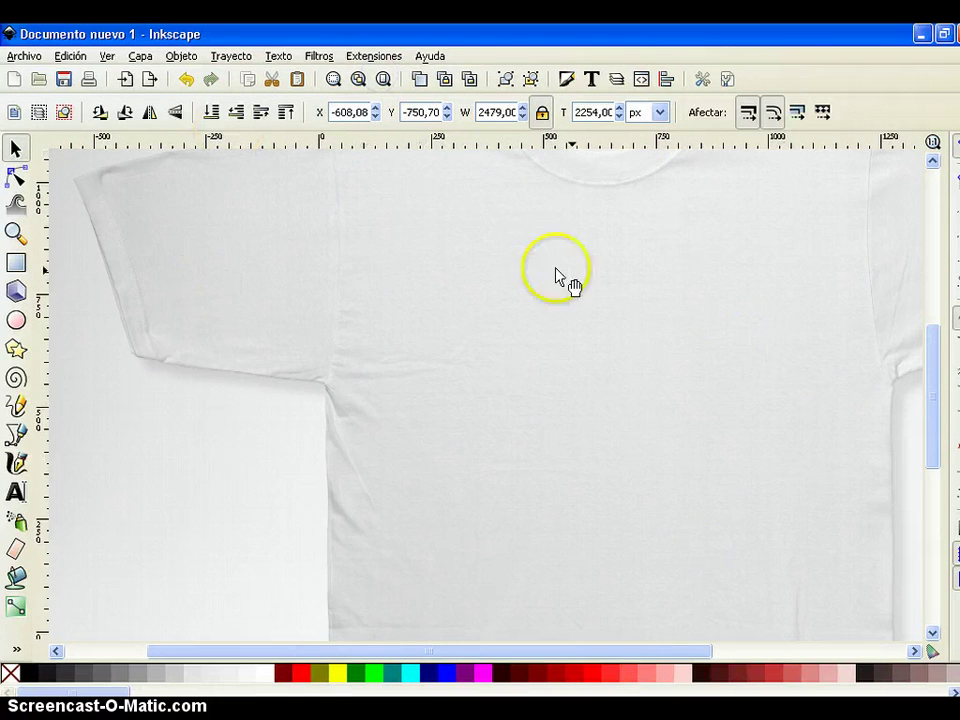
Zoom out to the whole T-shirt and select the photo
{"action": "left_click", "coordinate": [16, 233]}
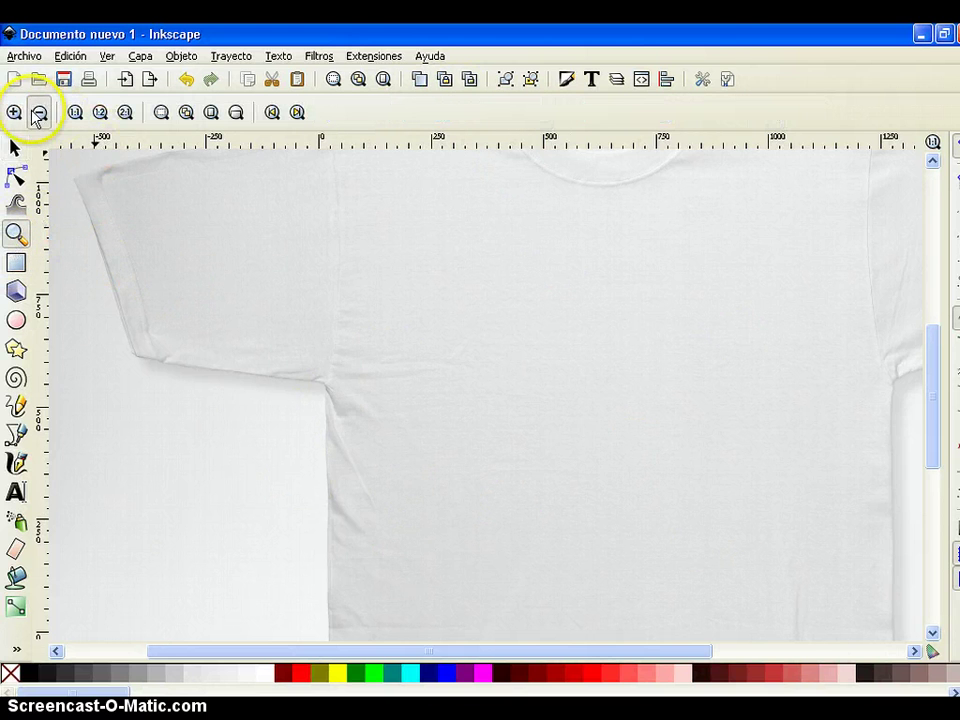
{"action": "left_click", "coordinate": [38, 113]}
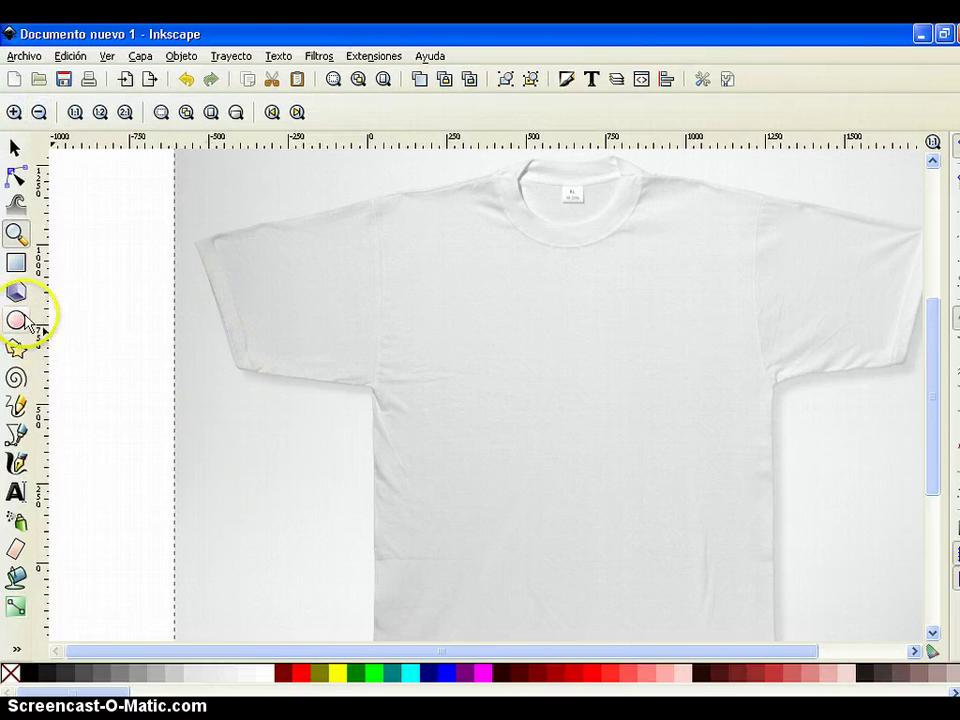
{"action": "left_click", "coordinate": [15, 149]}
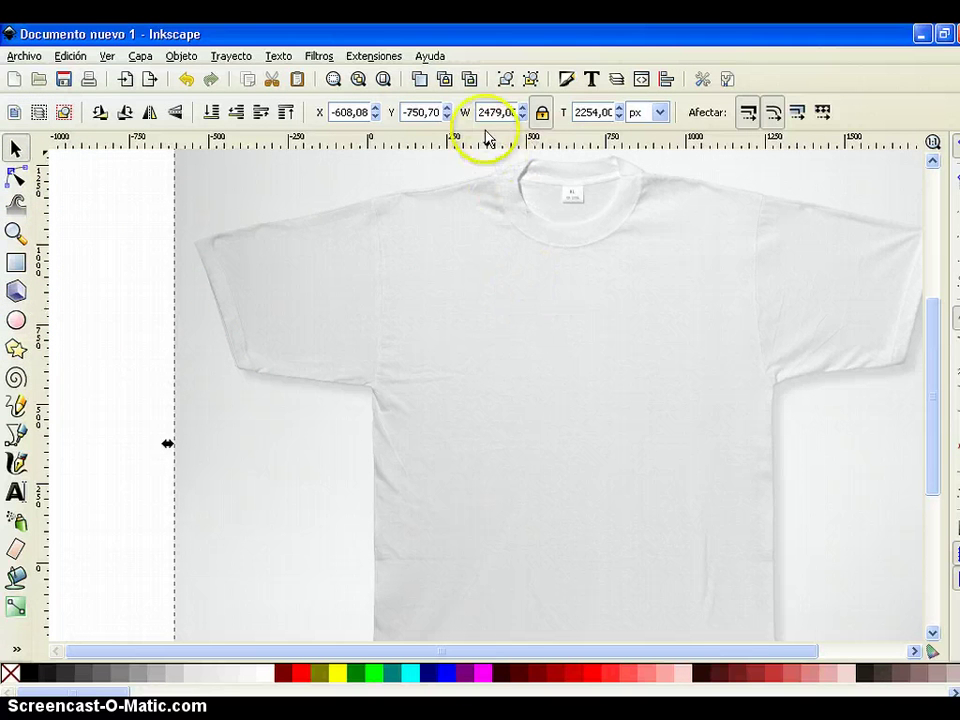
Lock width and height proportions in px and clear the 2254 height value
{"action": "left_click", "coordinate": [541, 113]}
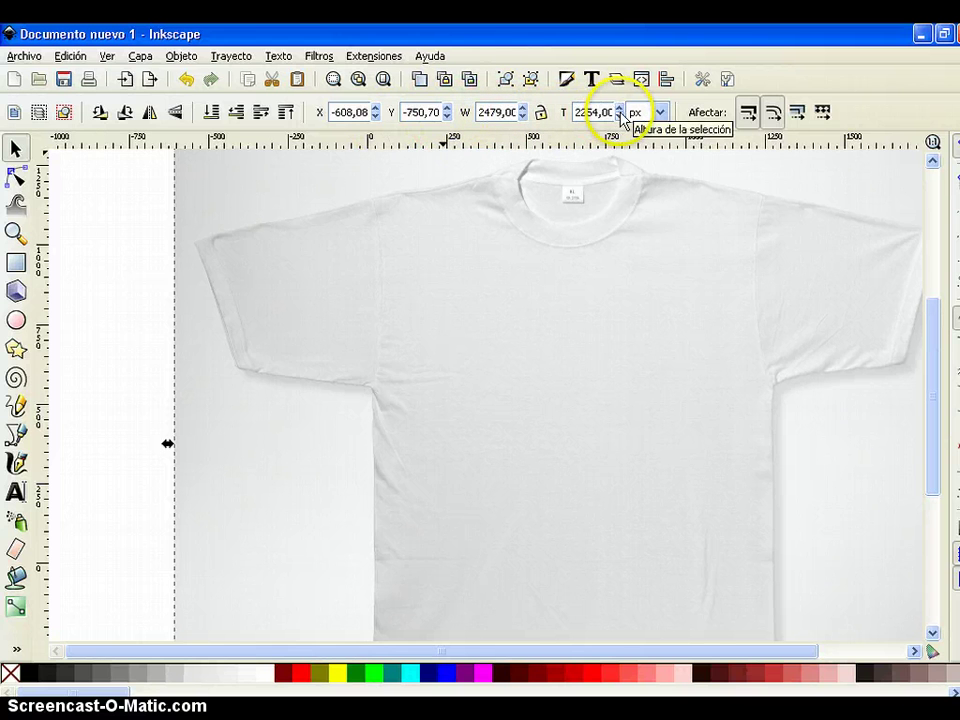
{"action": "left_click", "coordinate": [661, 112]}
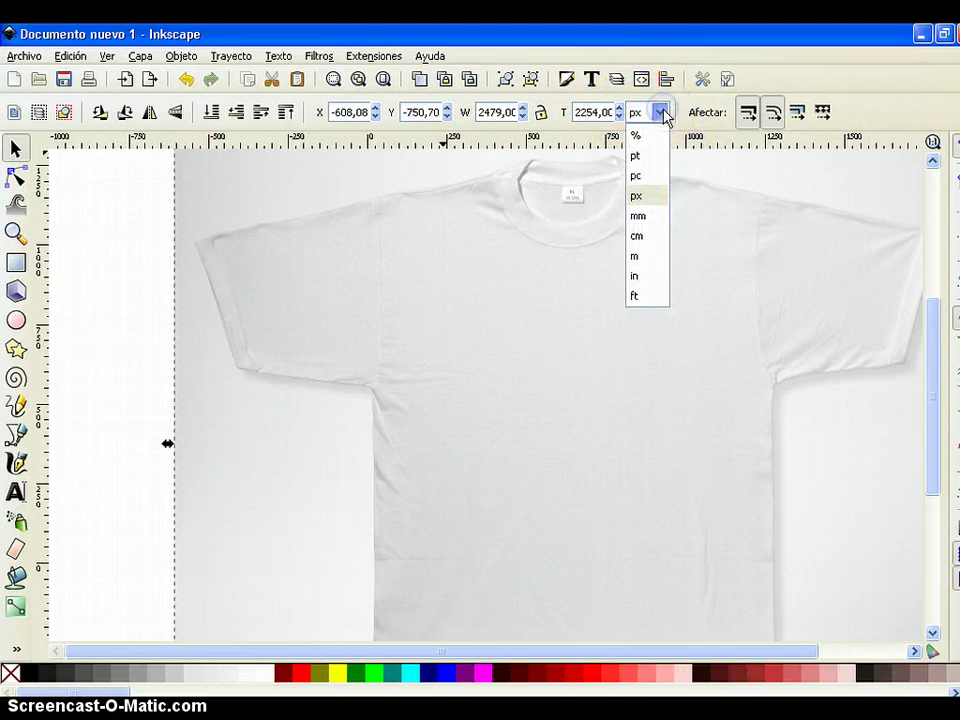
{"action": "left_click", "coordinate": [663, 114]}
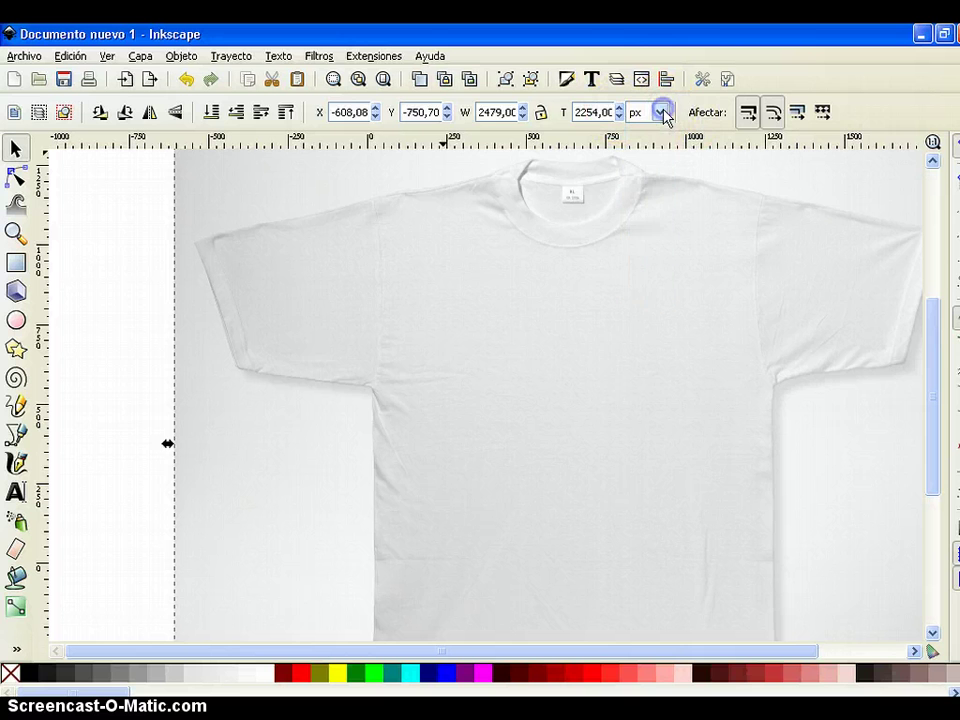
{"action": "left_click", "coordinate": [542, 112]}
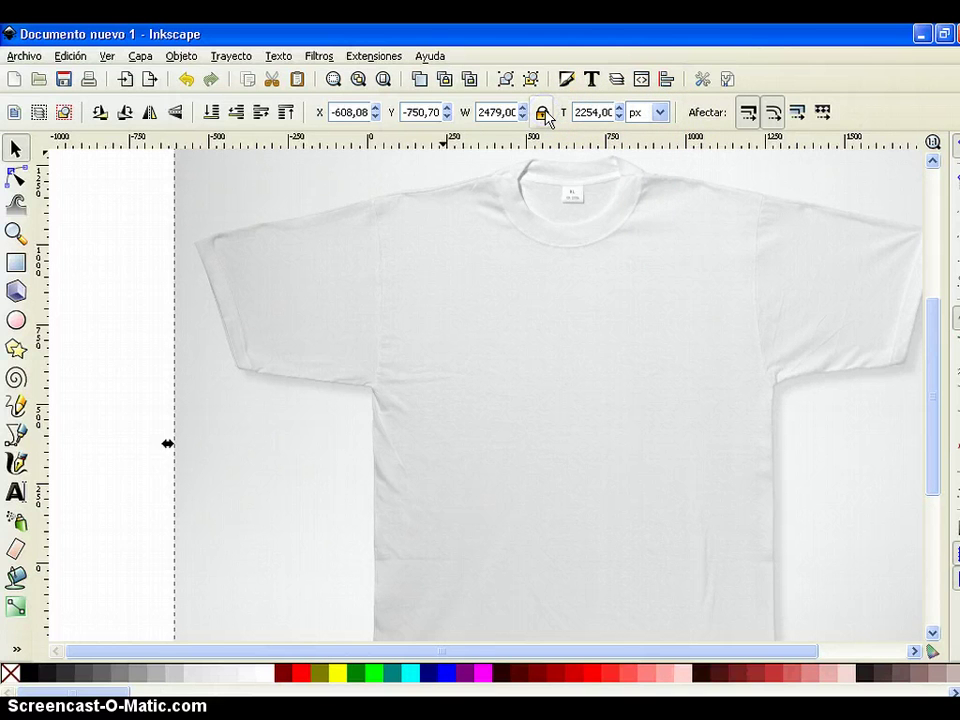
{"action": "left_click", "coordinate": [542, 112]}
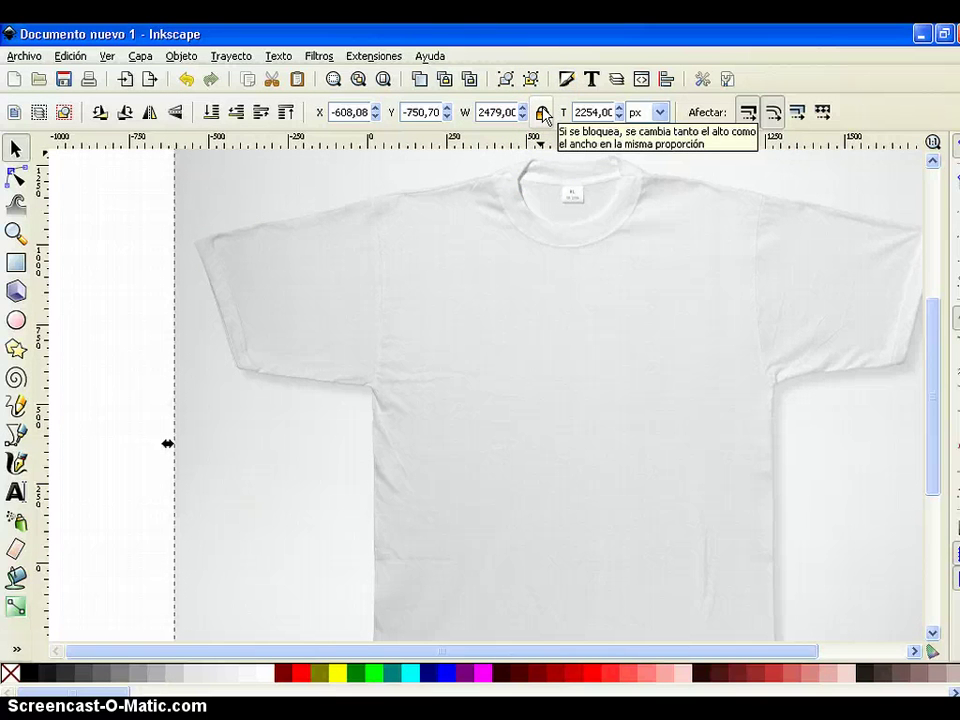
{"action": "left_click", "coordinate": [580, 112]}
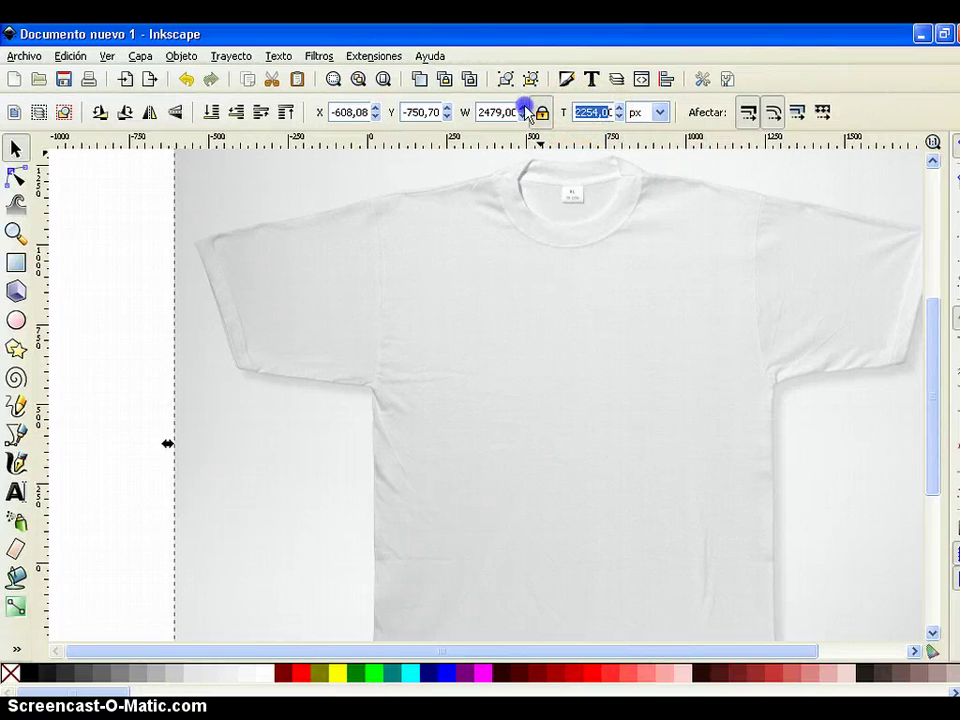
{"action": "key", "text": "BackSpace"}
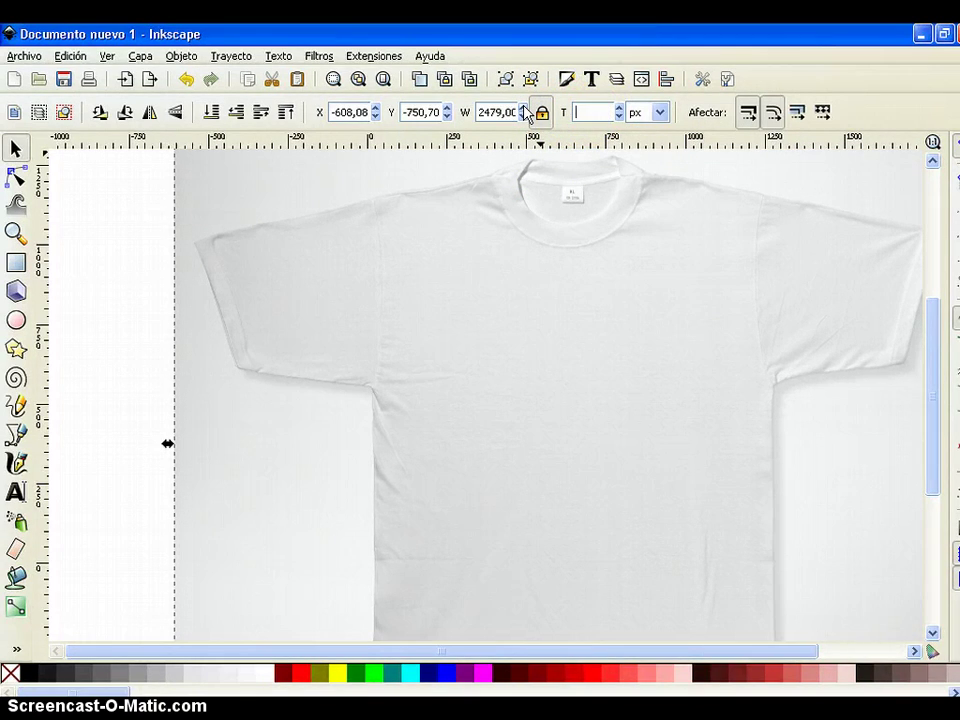
{"action": "type", "text": "1000"}
Scale the T-shirt photo down proportionally and move it onto the pink rectangle
{"action": "key", "text": "Return"}
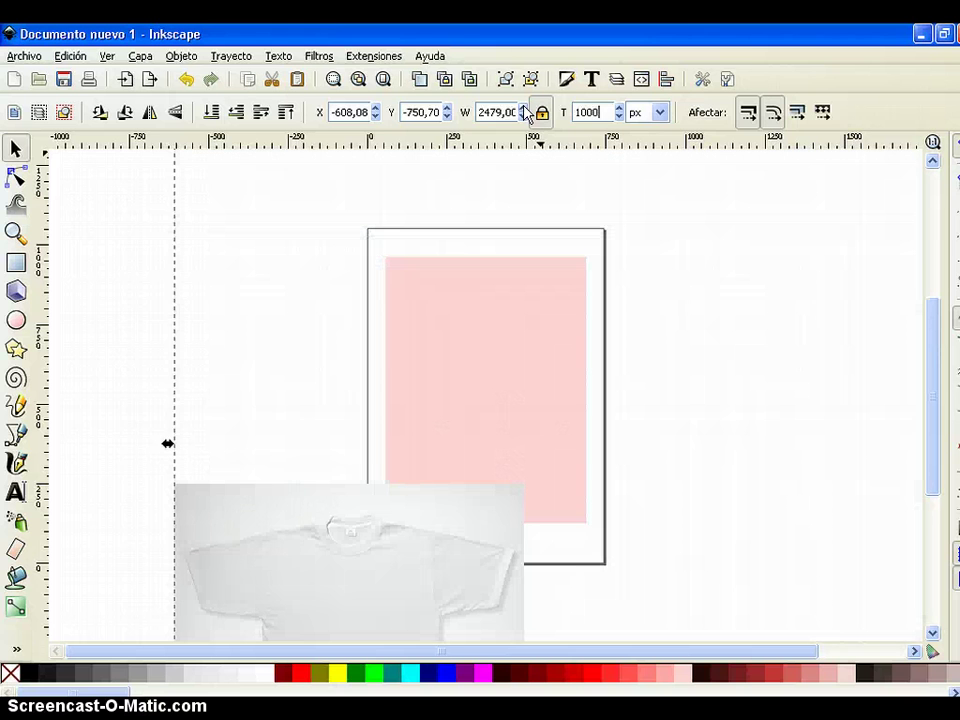
{"action": "left_click_drag", "start_coordinate": [258, 537], "coordinate": [426, 284]}
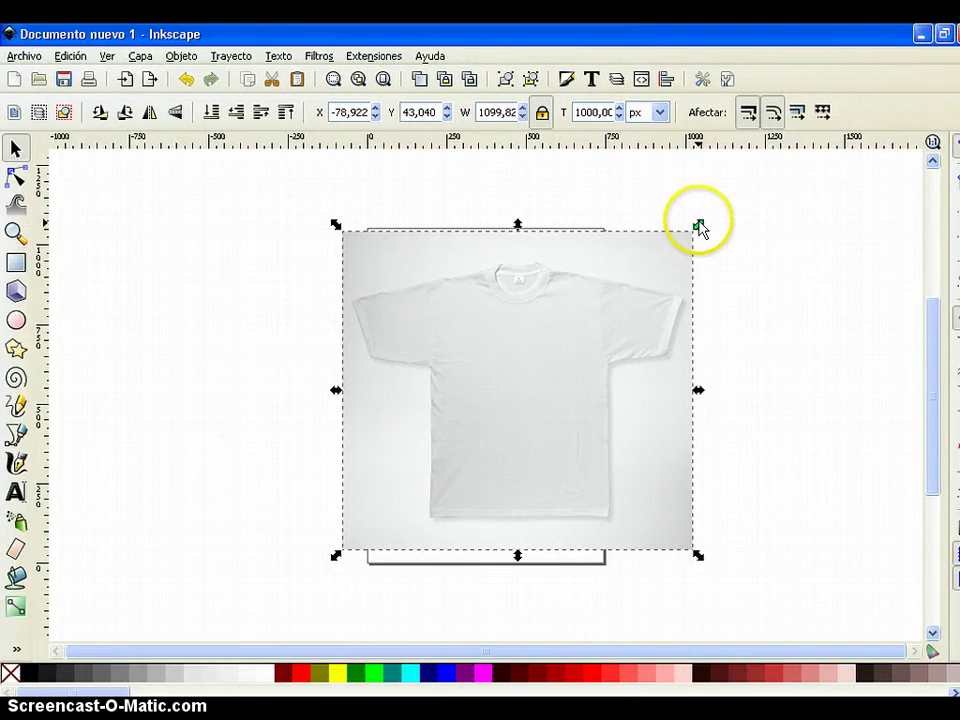
{"action": "left_click_drag", "start_coordinate": [699, 224], "coordinate": [530, 345]}
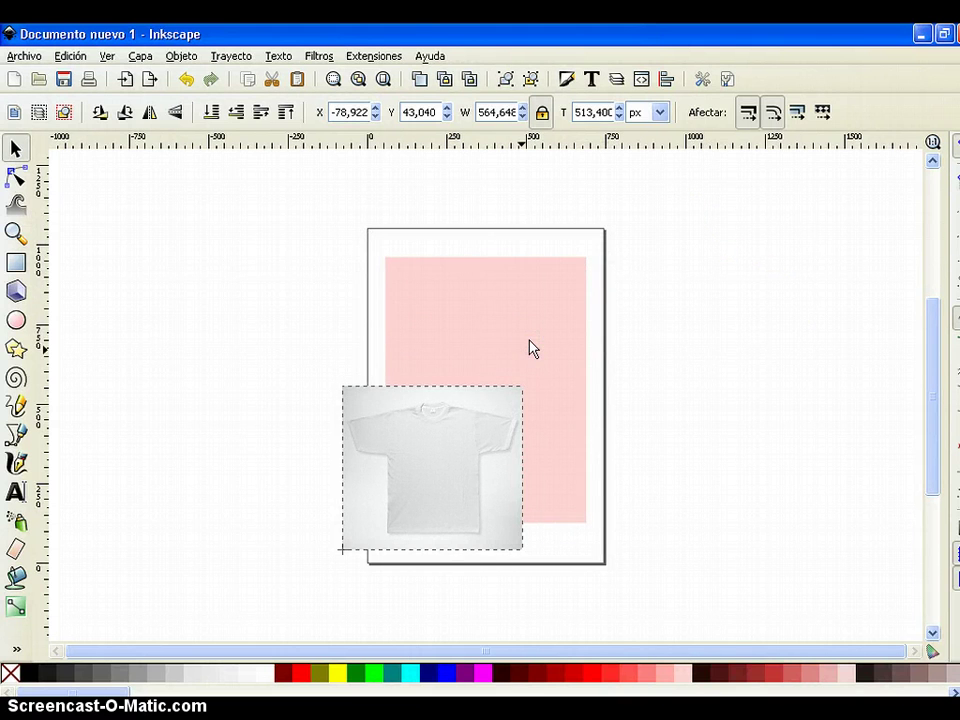
{"action": "left_click", "coordinate": [503, 339]}
{"action": "left_click", "coordinate": [342, 444]}
{"action": "left_click", "coordinate": [358, 447]}
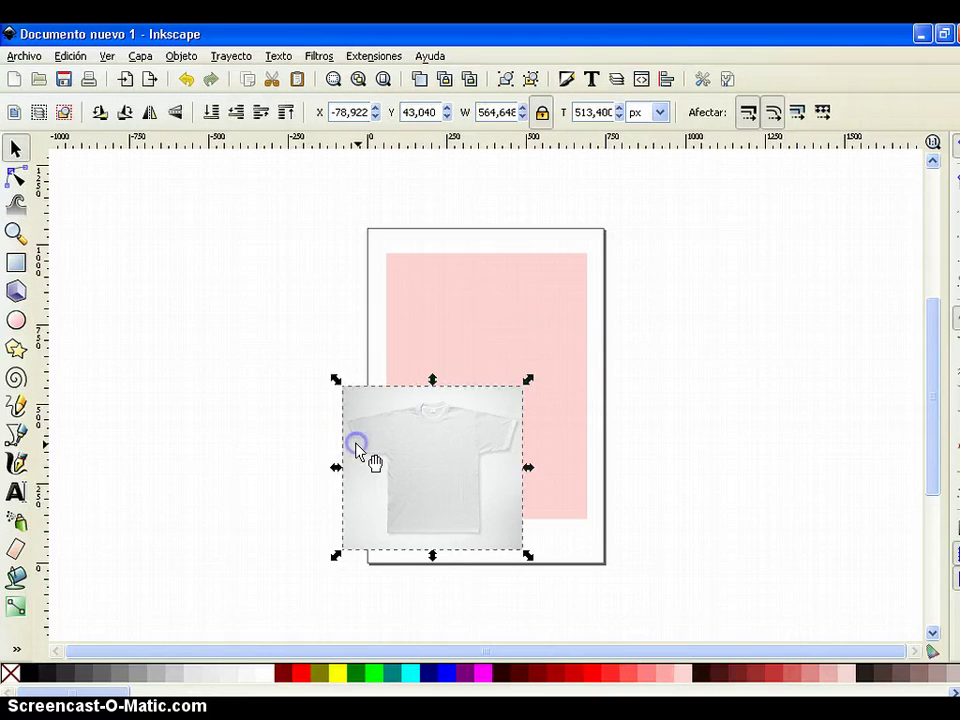
{"action": "left_click_drag", "start_coordinate": [368, 434], "coordinate": [418, 327]}
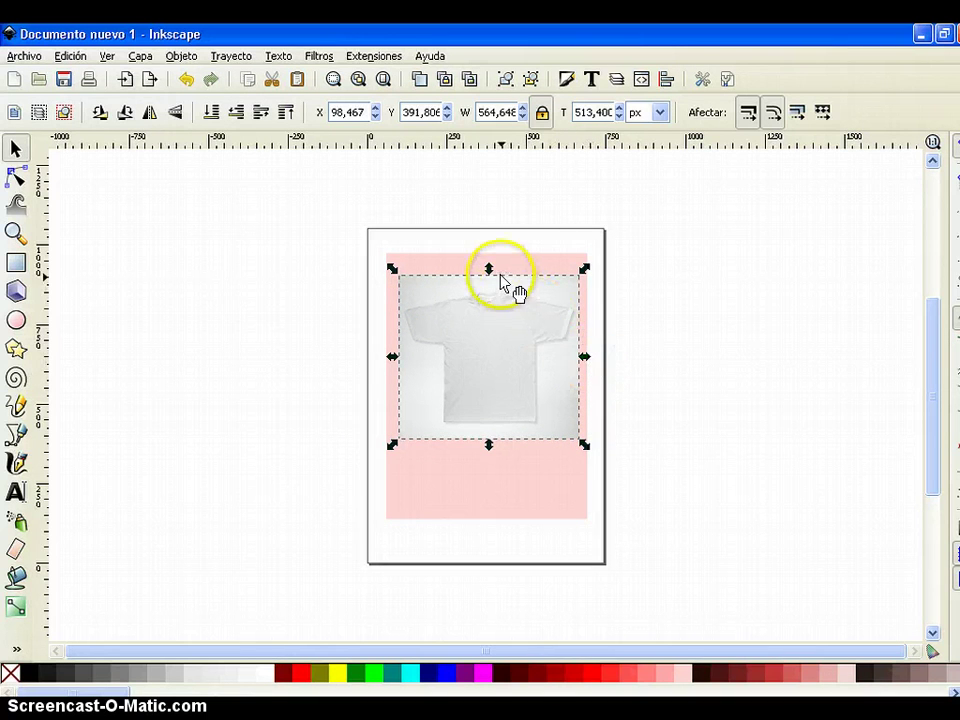
Nudge the photo into the rectangle's upper area and undo the accidental skew
{"action": "left_click", "coordinate": [489, 309]}
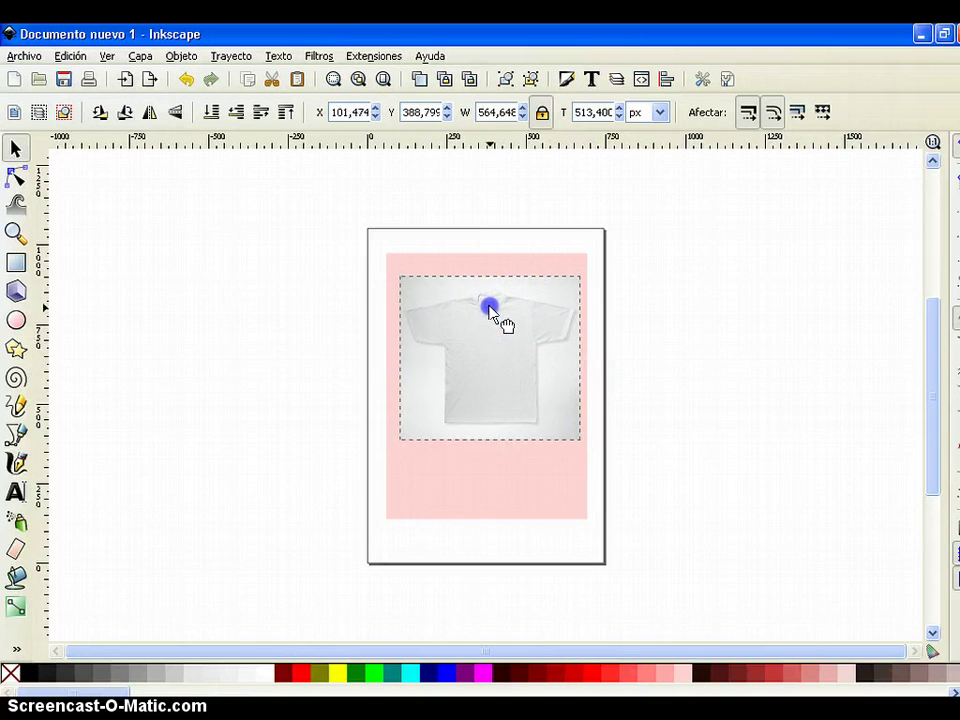
{"action": "left_click_drag", "start_coordinate": [489, 309], "coordinate": [489, 313]}
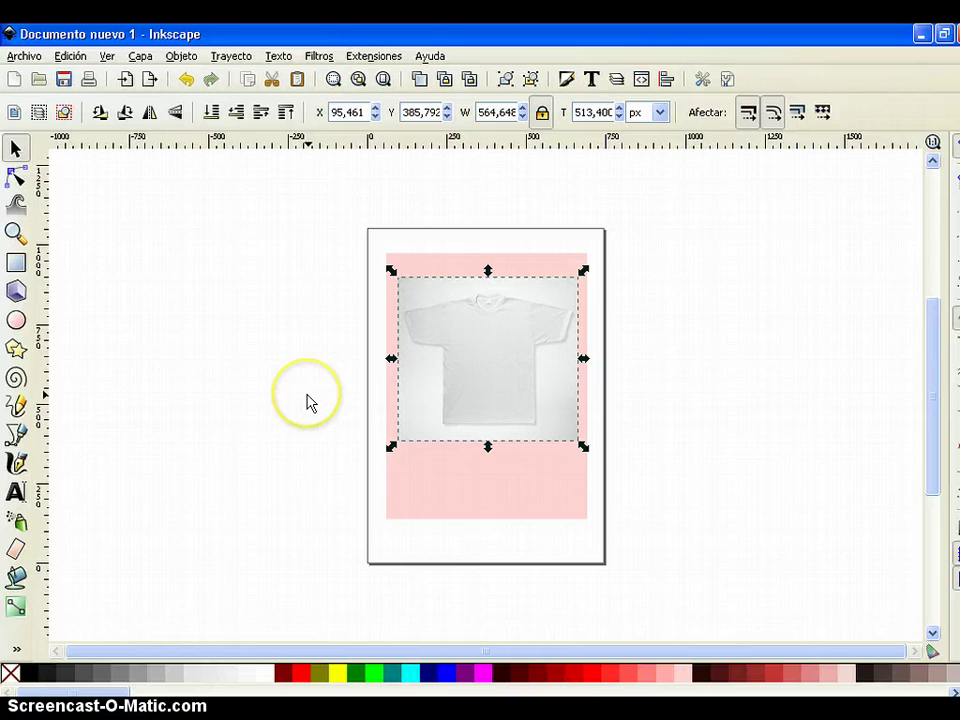
{"action": "left_click", "coordinate": [458, 346]}
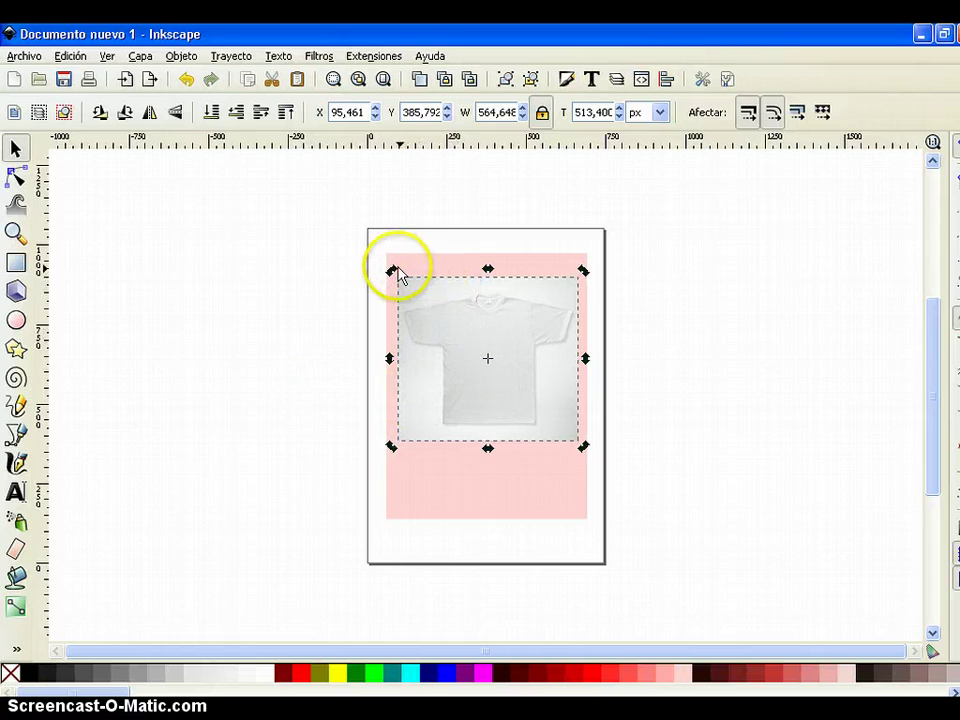
{"action": "left_click_drag", "start_coordinate": [392, 270], "coordinate": [390, 270]}
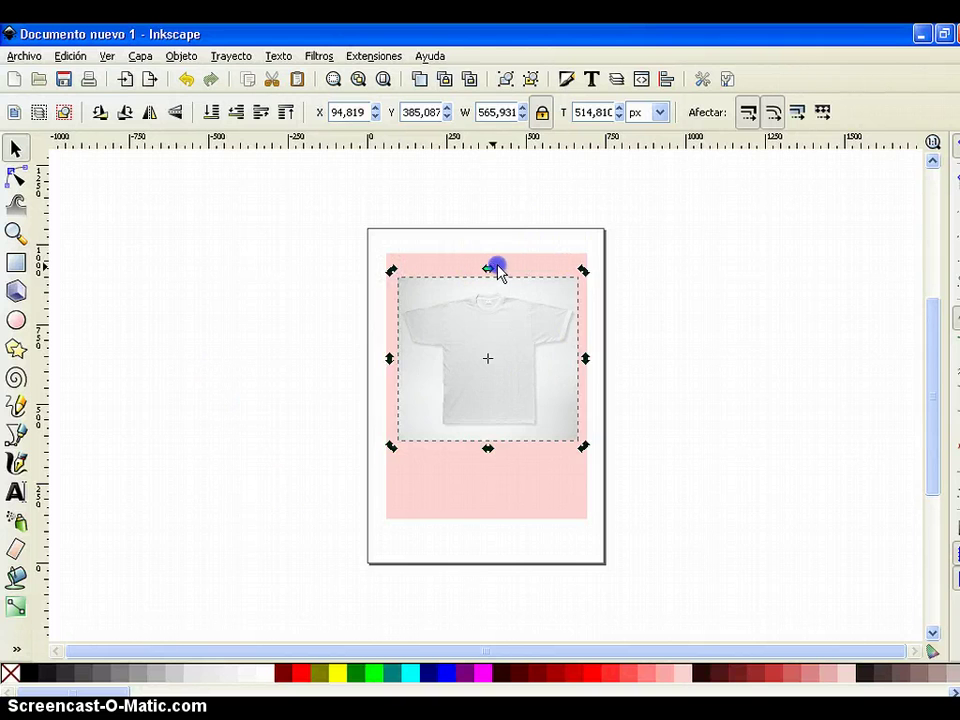
{"action": "left_click_drag", "start_coordinate": [497, 270], "coordinate": [490, 280]}
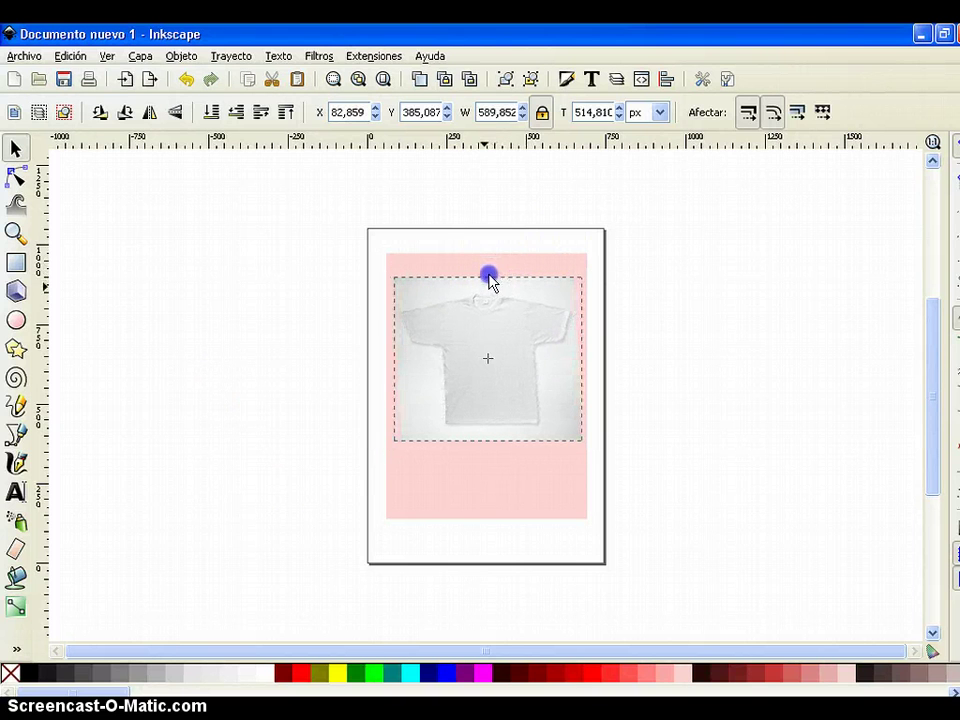
{"action": "key", "text": "ctrl+z"}
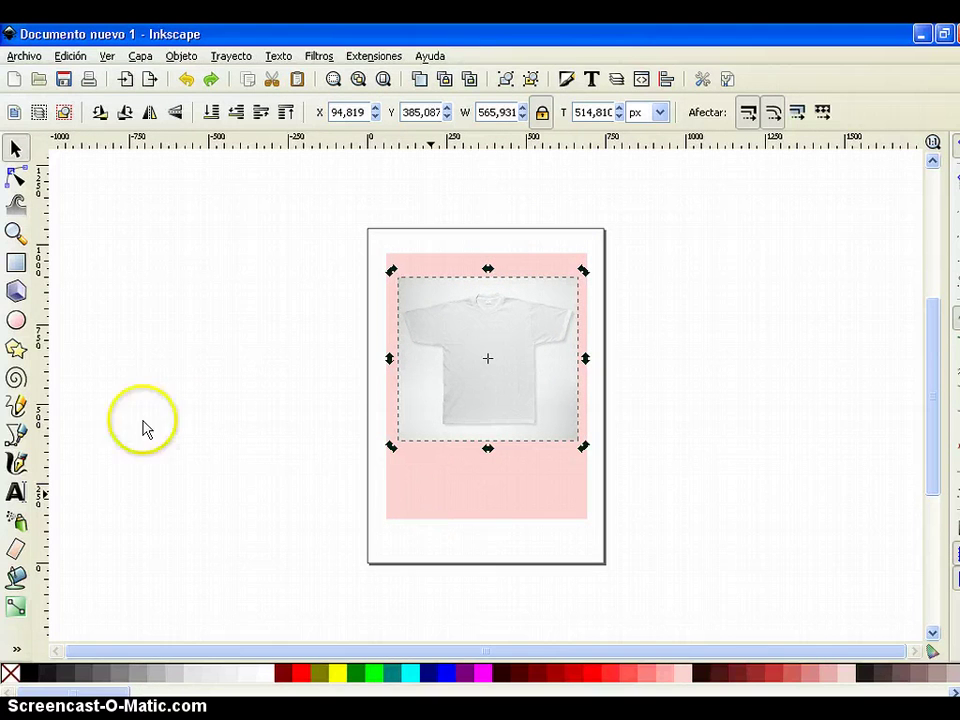
Zoom in on the T-shirt on the page and deselect the photo
{"action": "left_click", "coordinate": [15, 233]}
{"action": "left_click", "coordinate": [470, 374]}
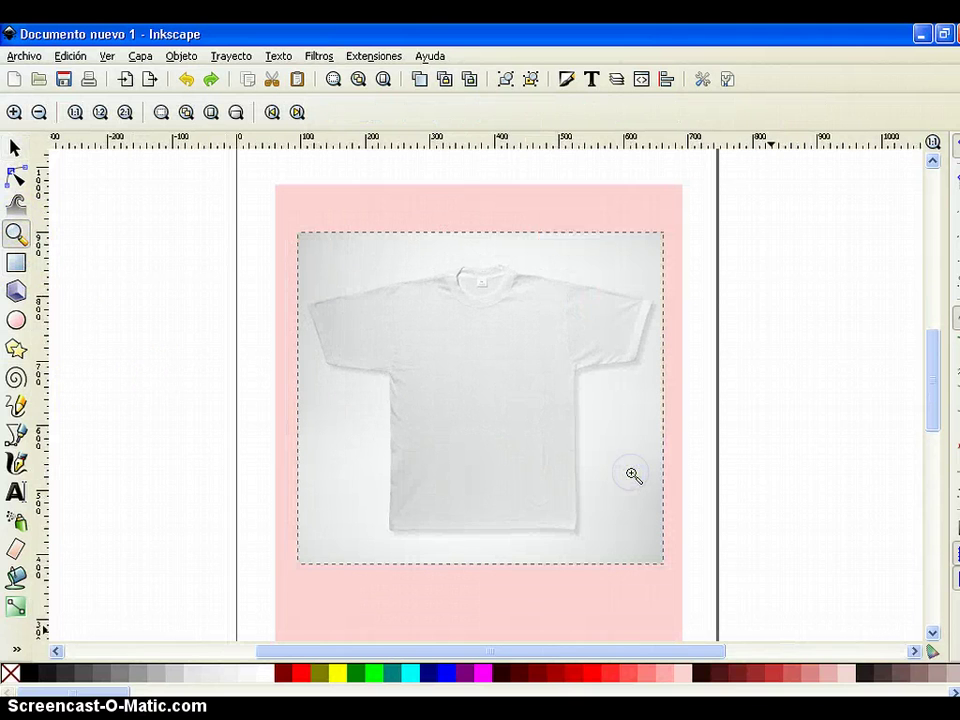
{"action": "left_click", "coordinate": [14, 149]}
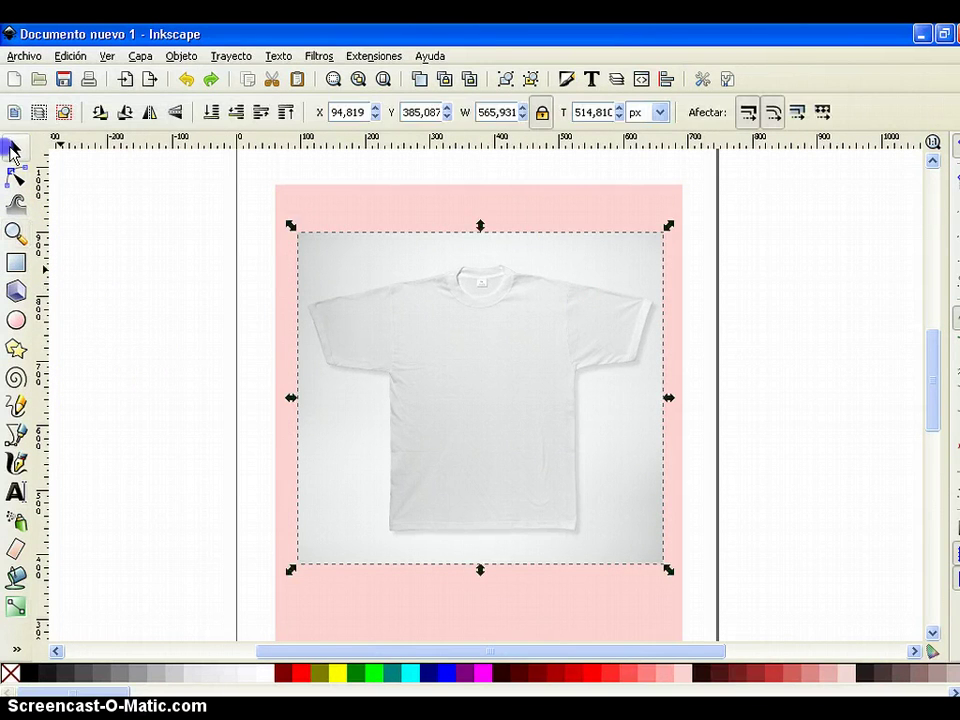
{"action": "left_click", "coordinate": [193, 345]}
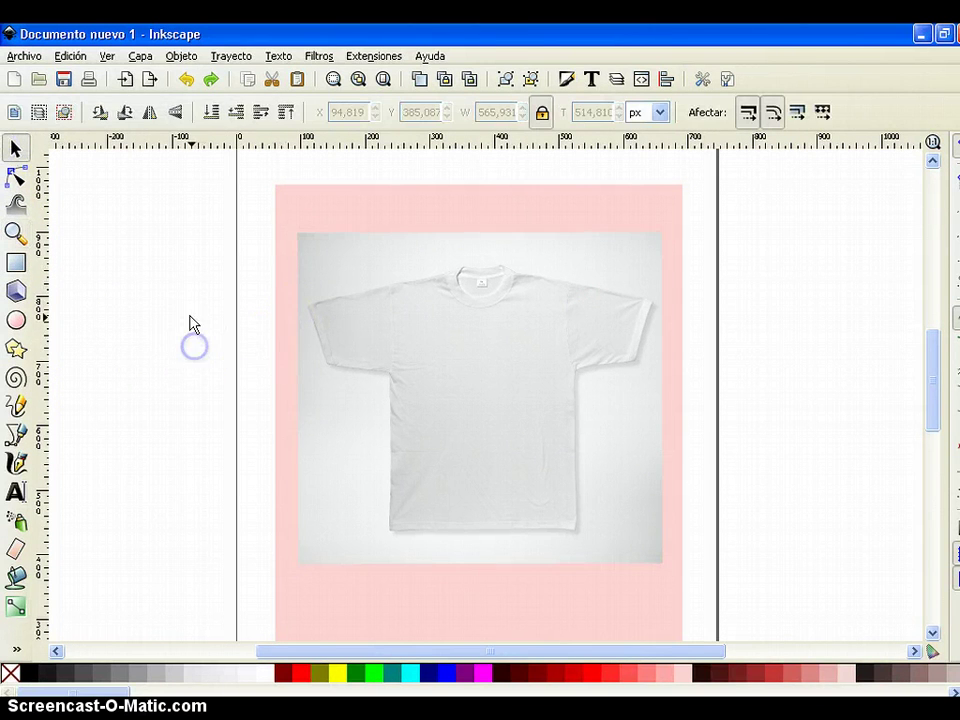
Import the NIKE logo png from the Desktop as an embedded image
{"action": "left_click", "coordinate": [129, 80]}
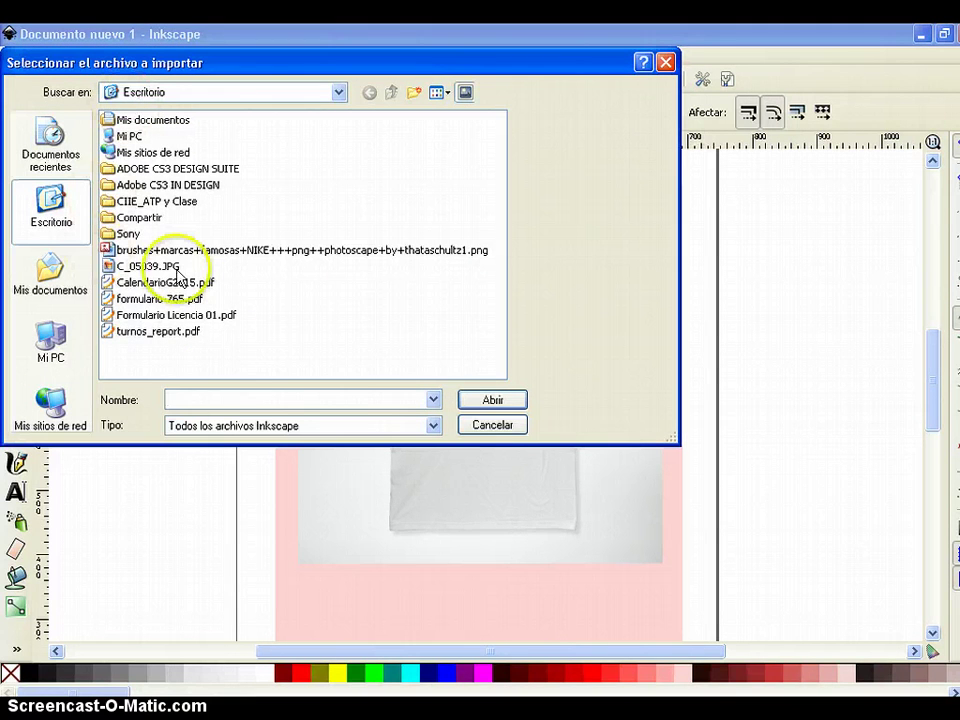
{"action": "left_click", "coordinate": [125, 250]}
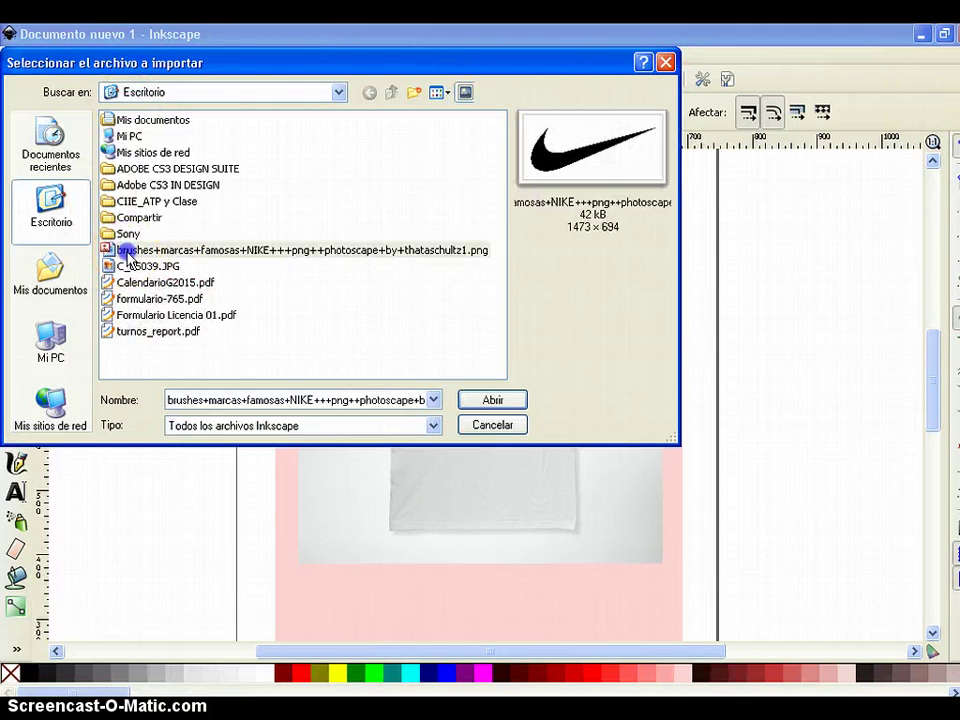
{"action": "left_click", "coordinate": [497, 397]}
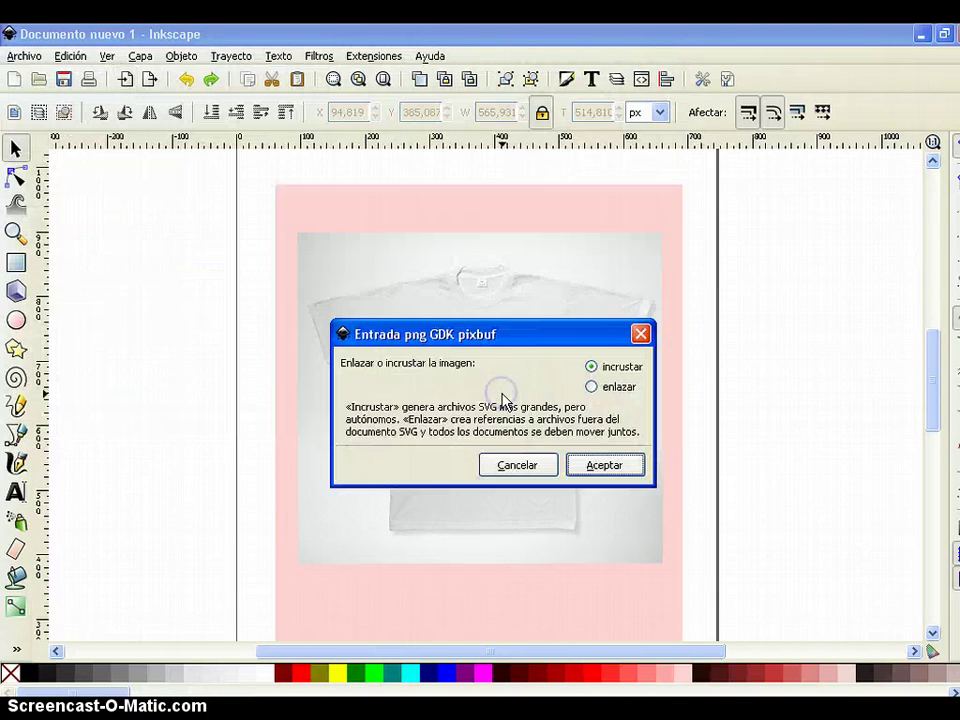
{"action": "left_click", "coordinate": [586, 468]}
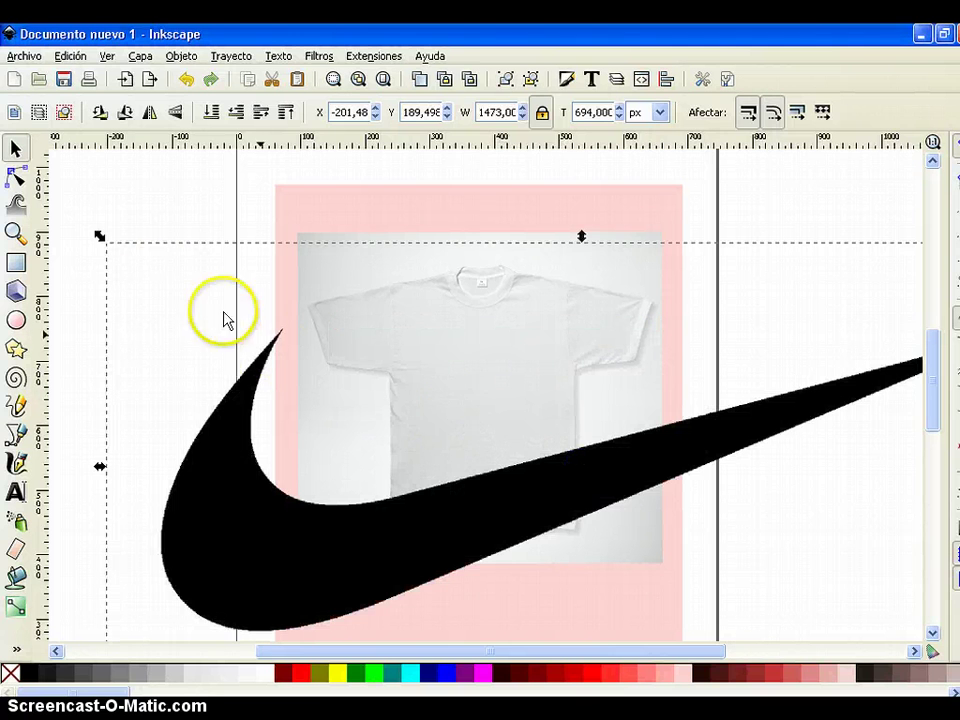
Scale the swoosh down to about 148 × 70 px on the shirt's upper right chest
{"action": "left_click_drag", "start_coordinate": [100, 240], "coordinate": [520, 510]}
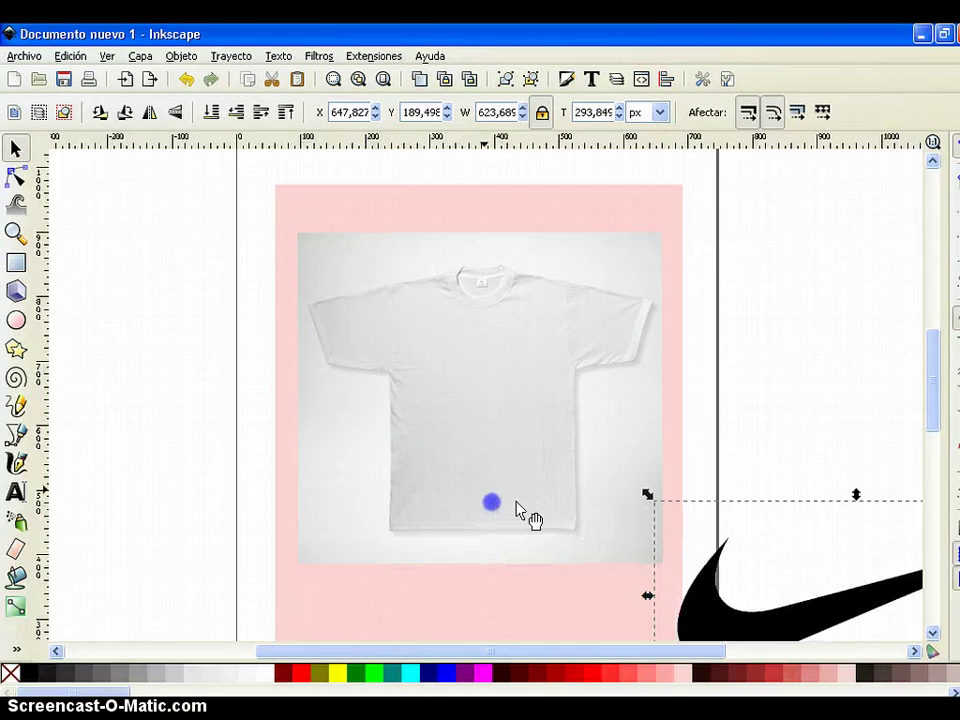
{"action": "mouse_move", "coordinate": [729, 604]}
{"action": "left_mouse_down"}
{"action": "mouse_move", "coordinate": [483, 315]}
{"action": "mouse_move", "coordinate": [394, 320]}
{"action": "left_mouse_up"}
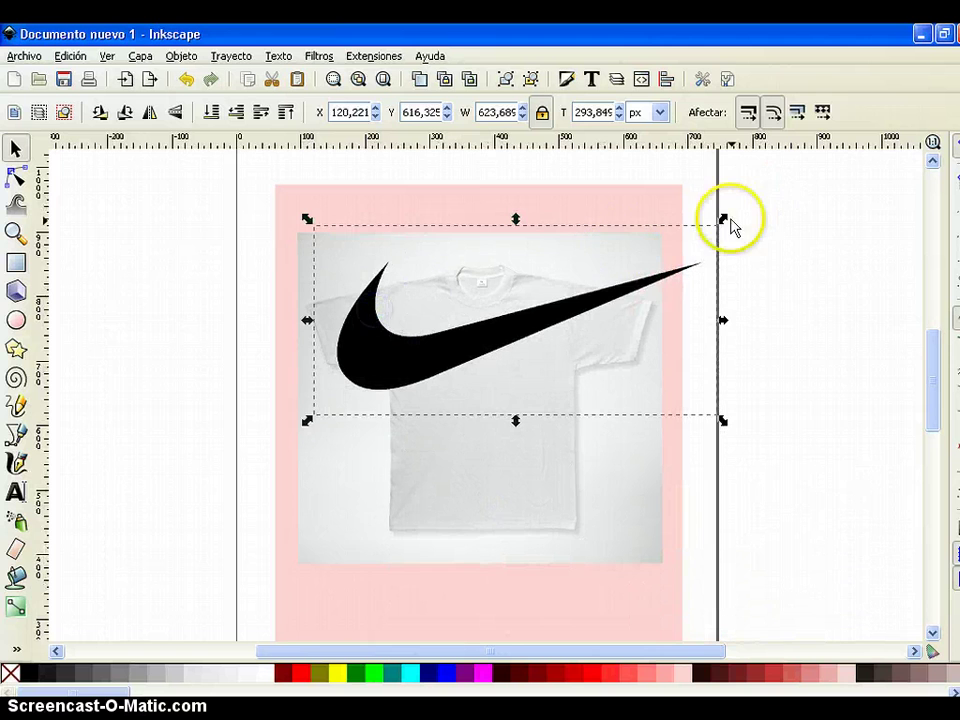
{"action": "left_click_drag", "start_coordinate": [728, 220], "coordinate": [519, 291]}
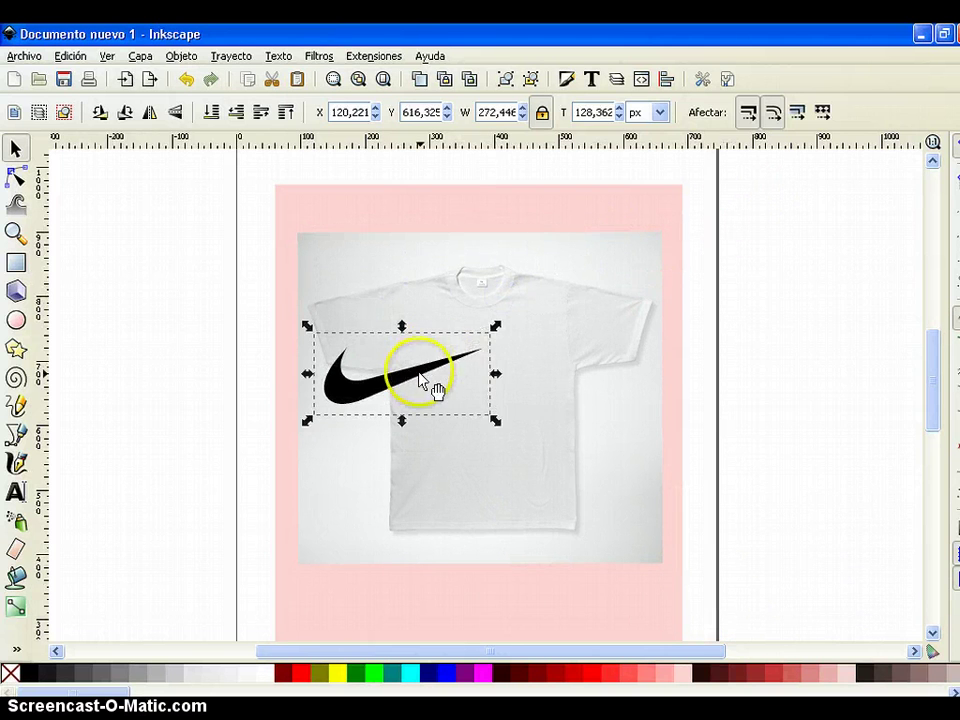
{"action": "left_click_drag", "start_coordinate": [428, 383], "coordinate": [558, 337]}
{"action": "left_click_drag", "start_coordinate": [631, 287], "coordinate": [553, 322]}
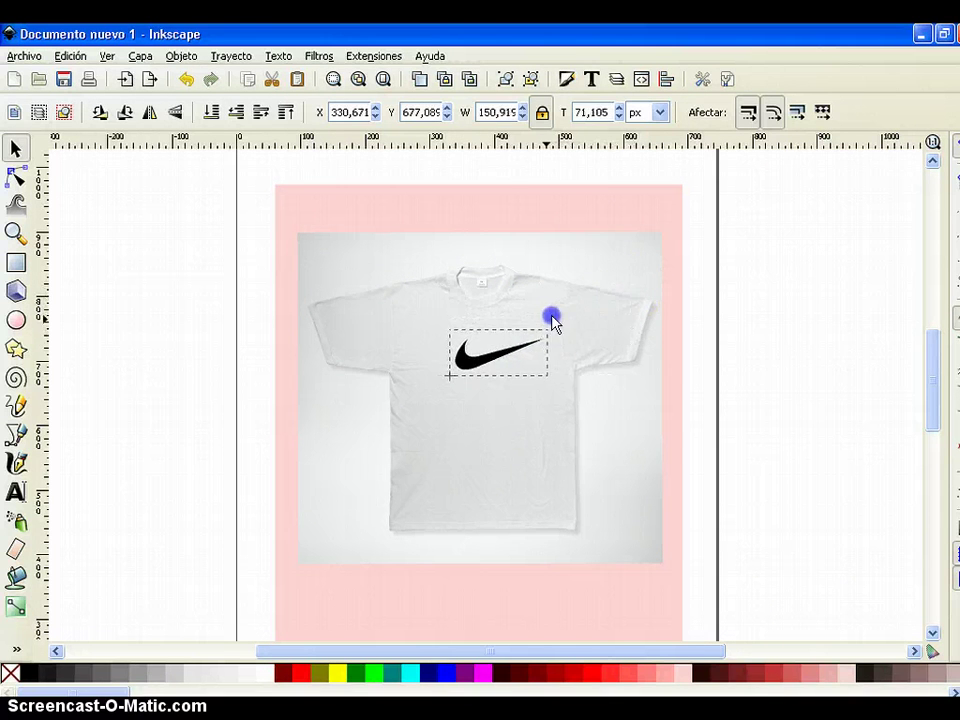
{"action": "left_click_drag", "start_coordinate": [514, 364], "coordinate": [537, 364]}
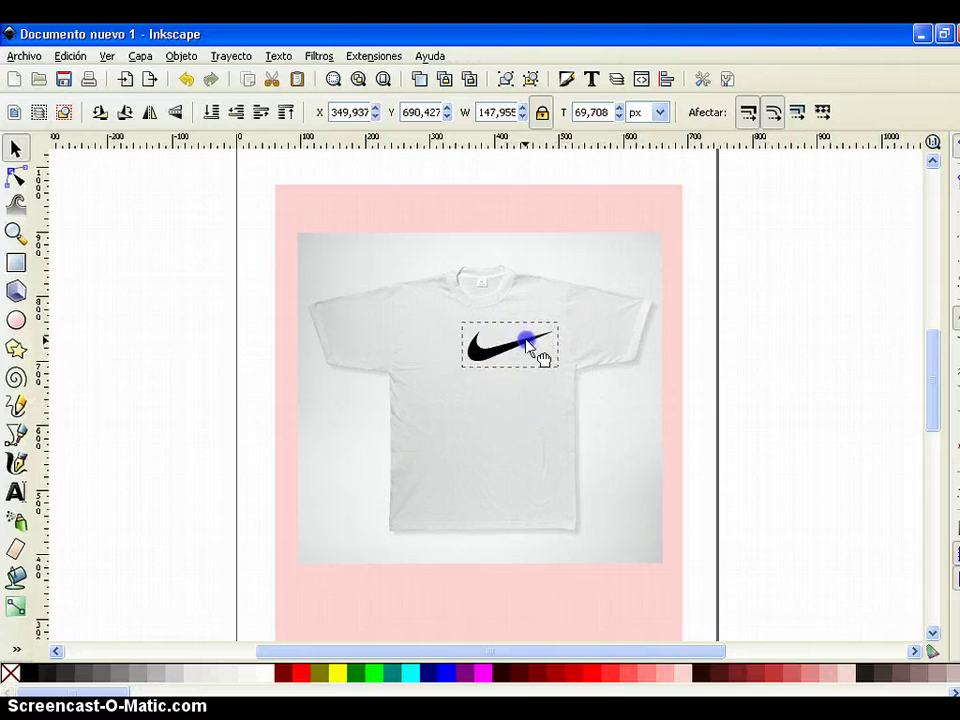
{"action": "left_click", "coordinate": [680, 420]}
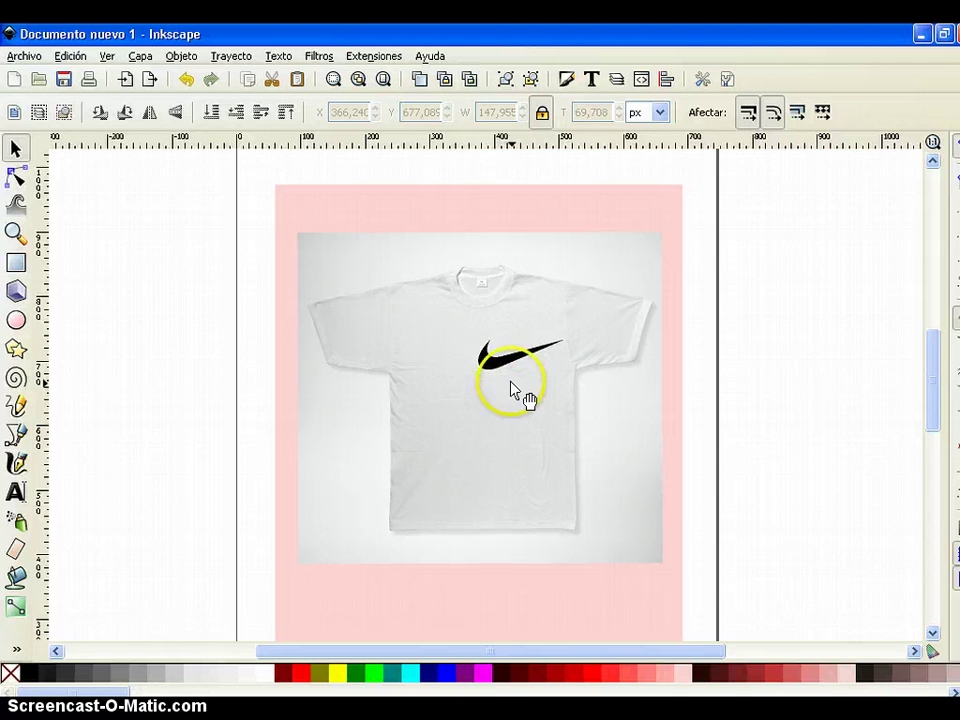
{"action": "left_click", "coordinate": [510, 368]}
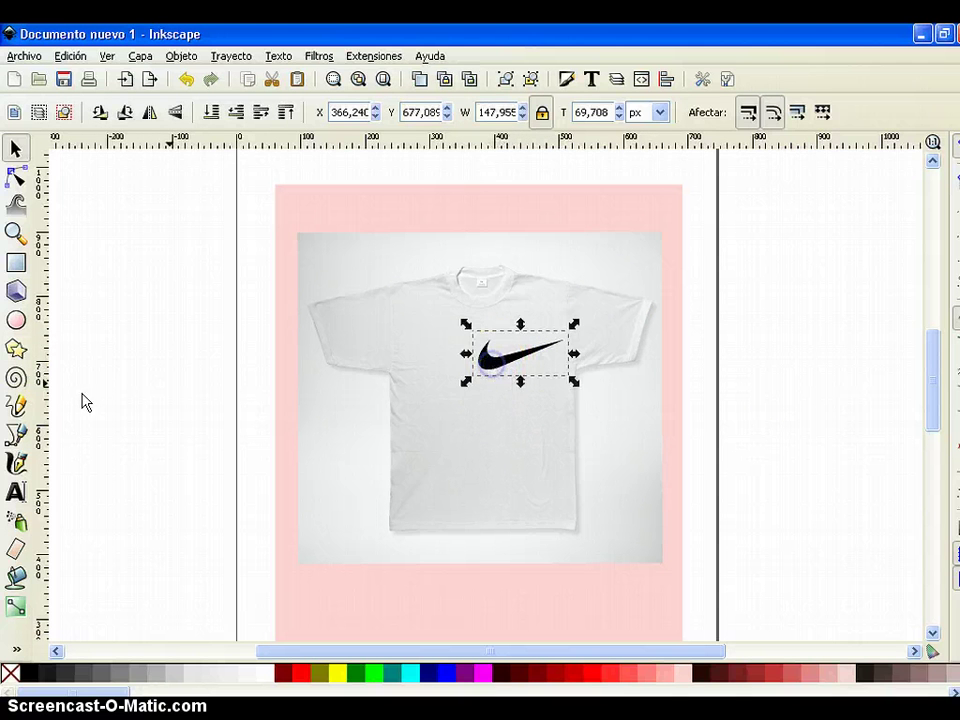
{"action": "left_click", "coordinate": [15, 233]}
Apply the Biseles > Botón filter to the swoosh and zoom in closely on it
{"action": "left_click_drag", "start_coordinate": [240, 193], "coordinate": [740, 510]}
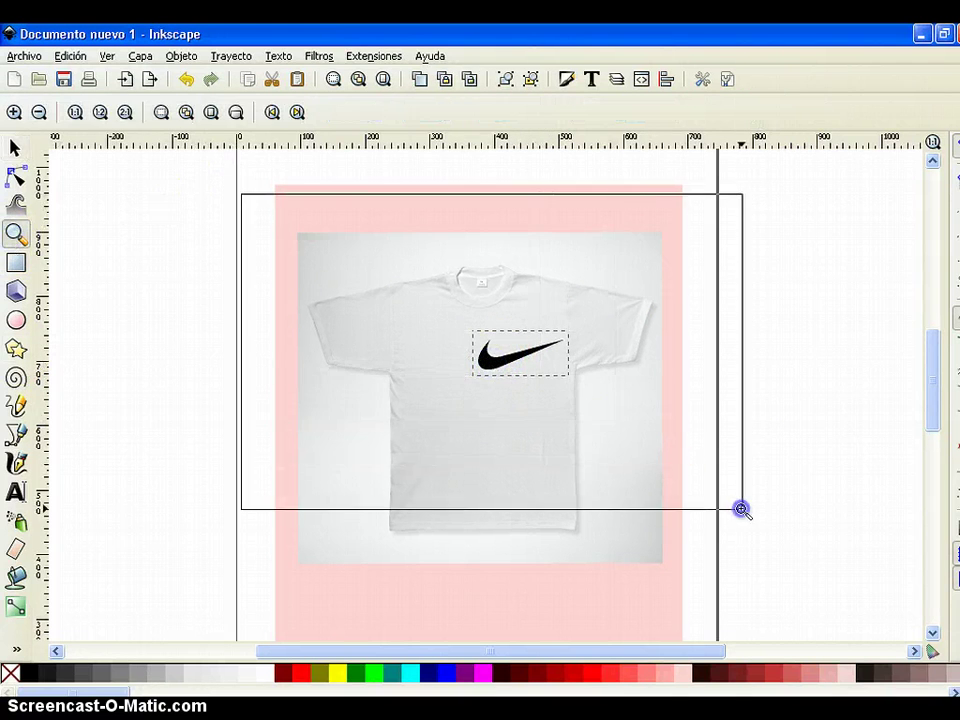
{"action": "left_click", "coordinate": [15, 148]}
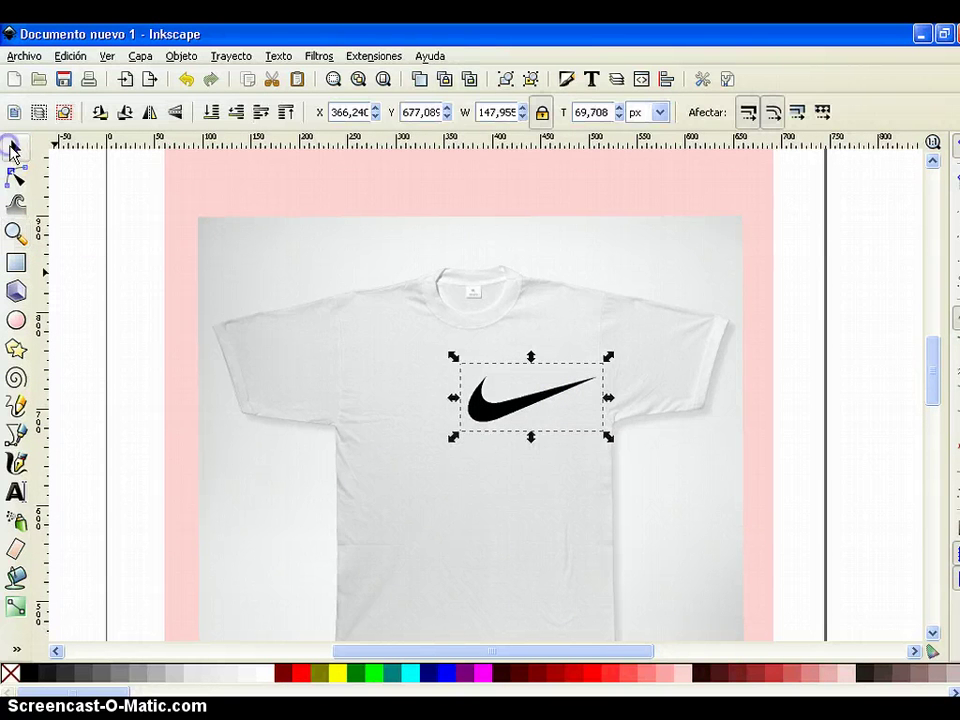
{"action": "left_click", "coordinate": [319, 56]}
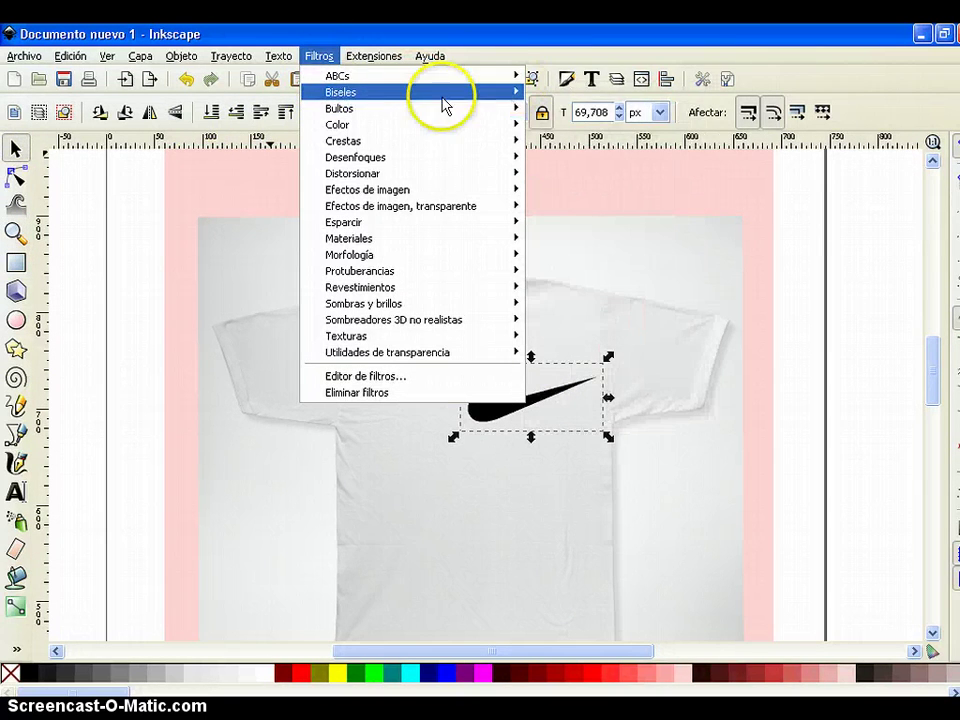
{"action": "mouse_move", "coordinate": [400, 92]}
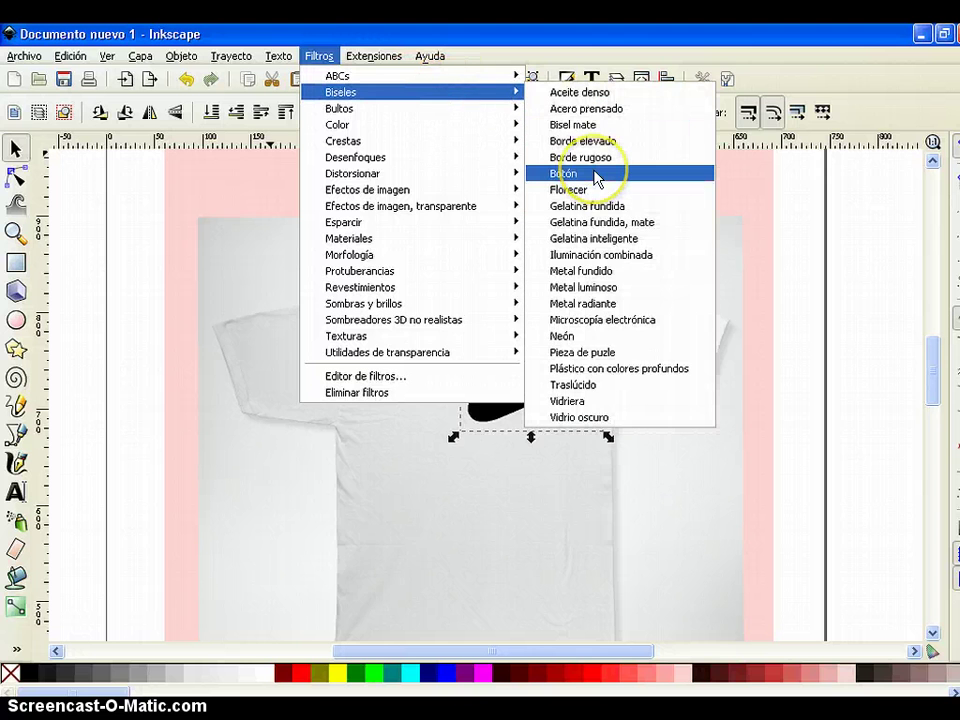
{"action": "left_click", "coordinate": [563, 173]}
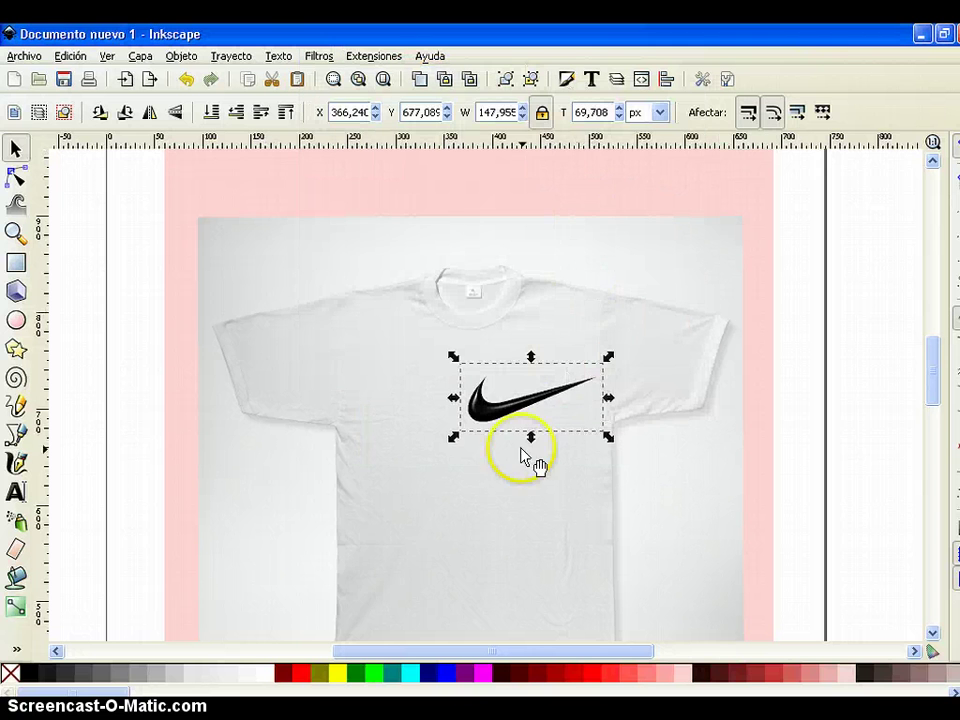
{"action": "left_click", "coordinate": [15, 232]}
{"action": "mouse_move", "coordinate": [371, 320]}
{"action": "left_mouse_down"}
{"action": "mouse_move", "coordinate": [689, 493]}
{"action": "mouse_move", "coordinate": [604, 483]}
{"action": "left_mouse_up"}
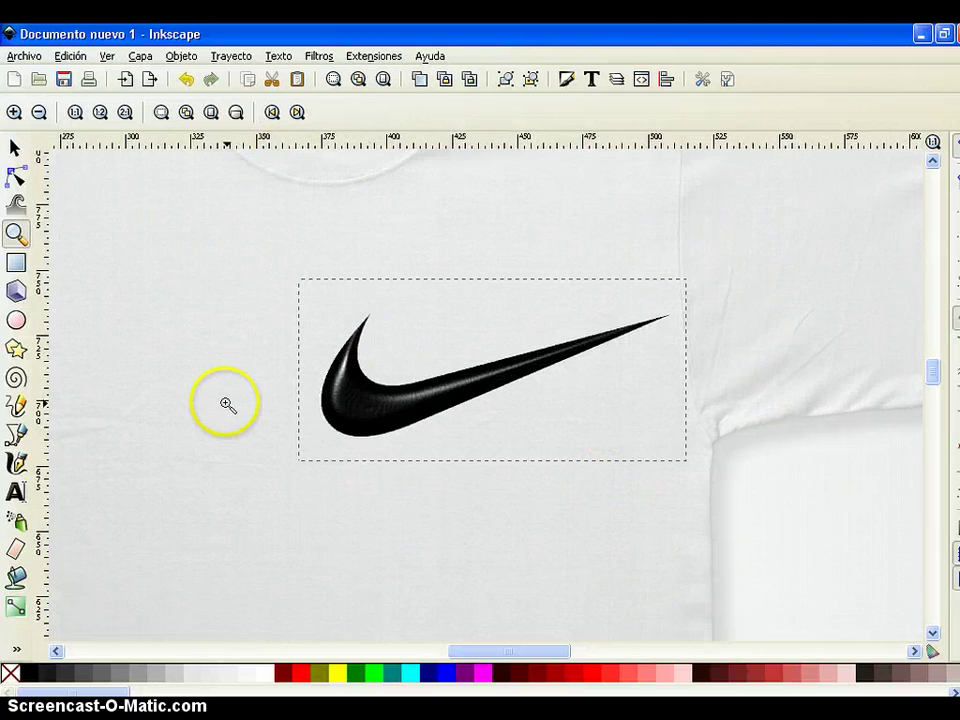
Try a Sombras y brillos filter on the swoosh, then undo back to plain black
{"action": "left_click", "coordinate": [313, 57]}
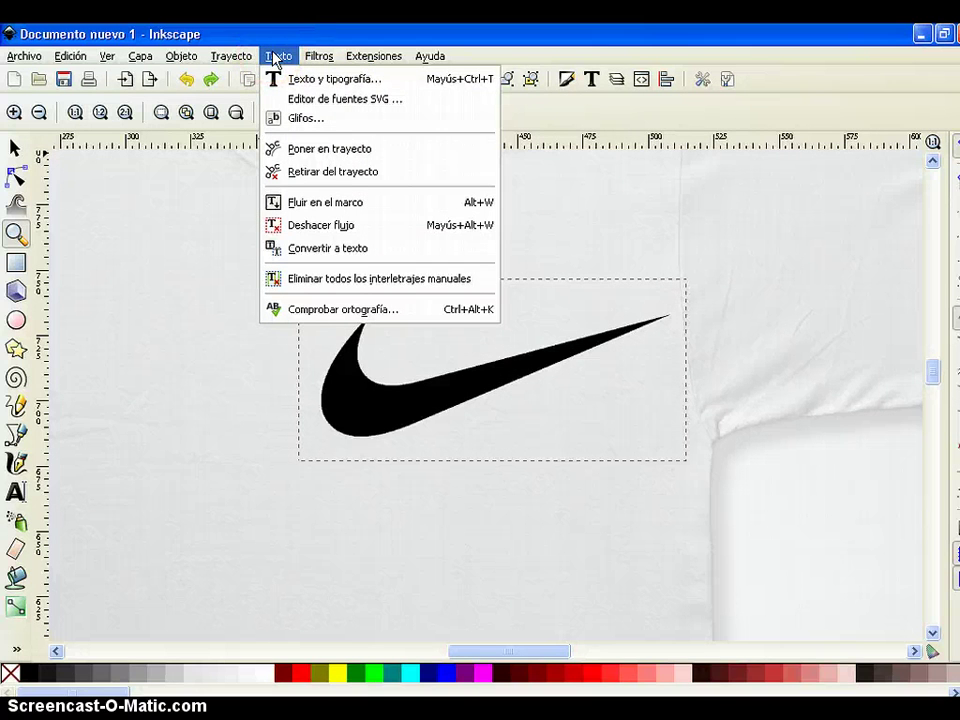
{"action": "left_click", "coordinate": [318, 57]}
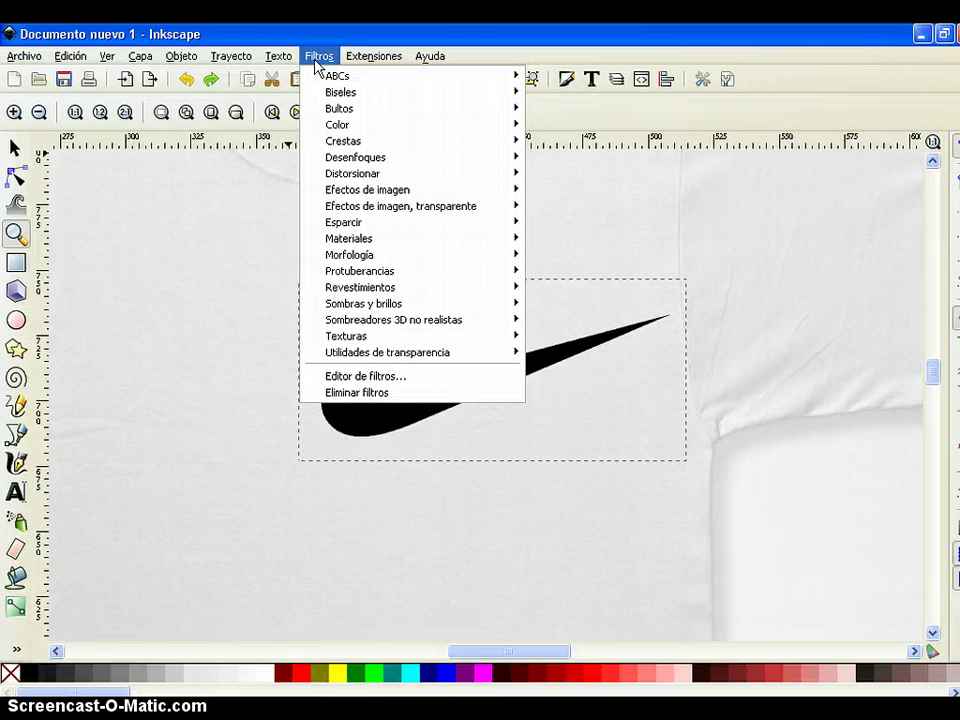
{"action": "mouse_move", "coordinate": [363, 303]}
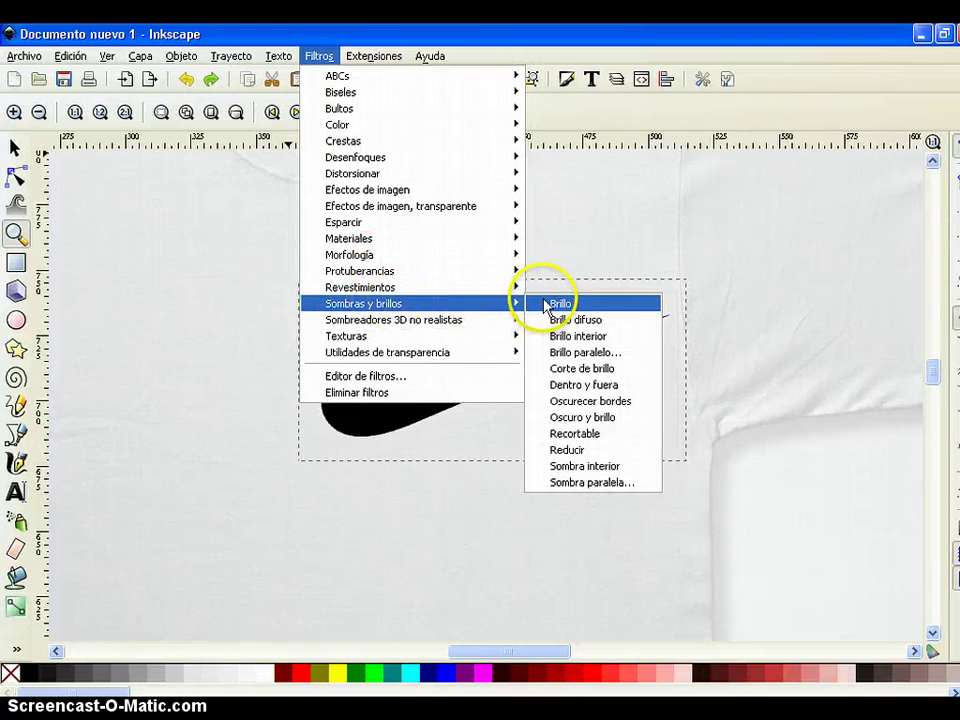
{"action": "left_click", "coordinate": [545, 300]}
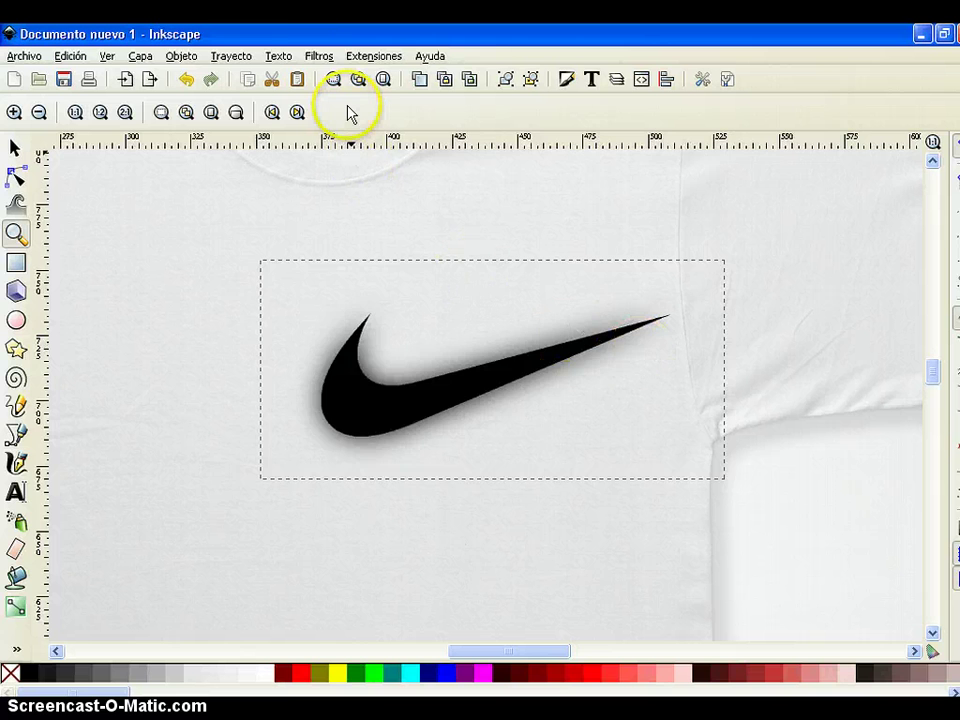
{"action": "key", "text": "Delete"}
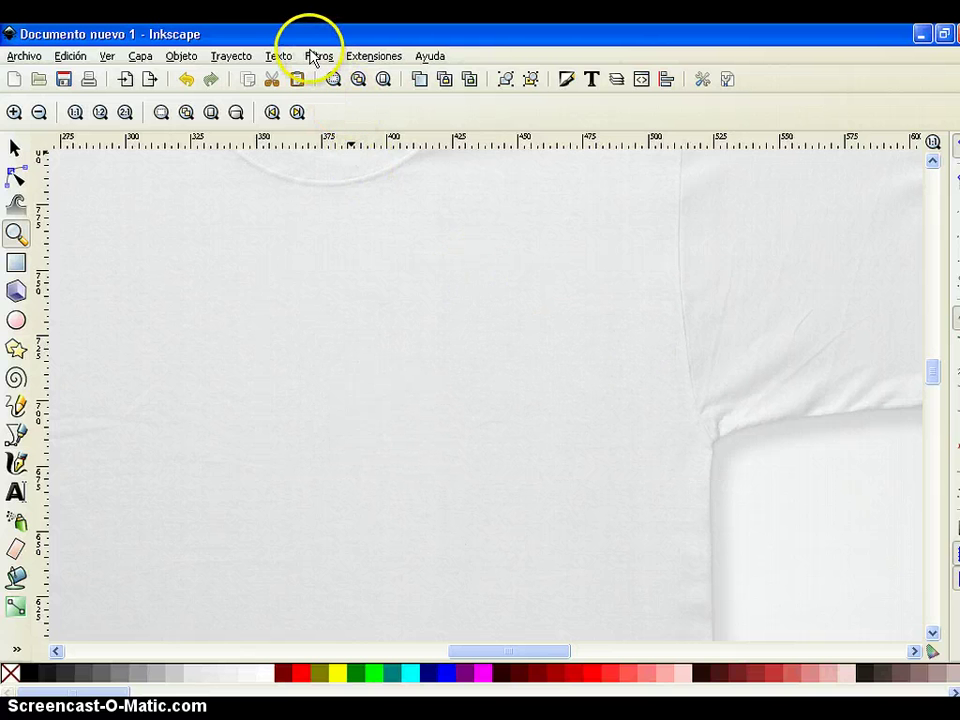
{"action": "key", "text": "ctrl+z"}
{"action": "key", "text": "ctrl+z"}
Try the Oscuro y brillo filter, undo it, and browse other filters without applying
{"action": "left_click", "coordinate": [318, 57]}
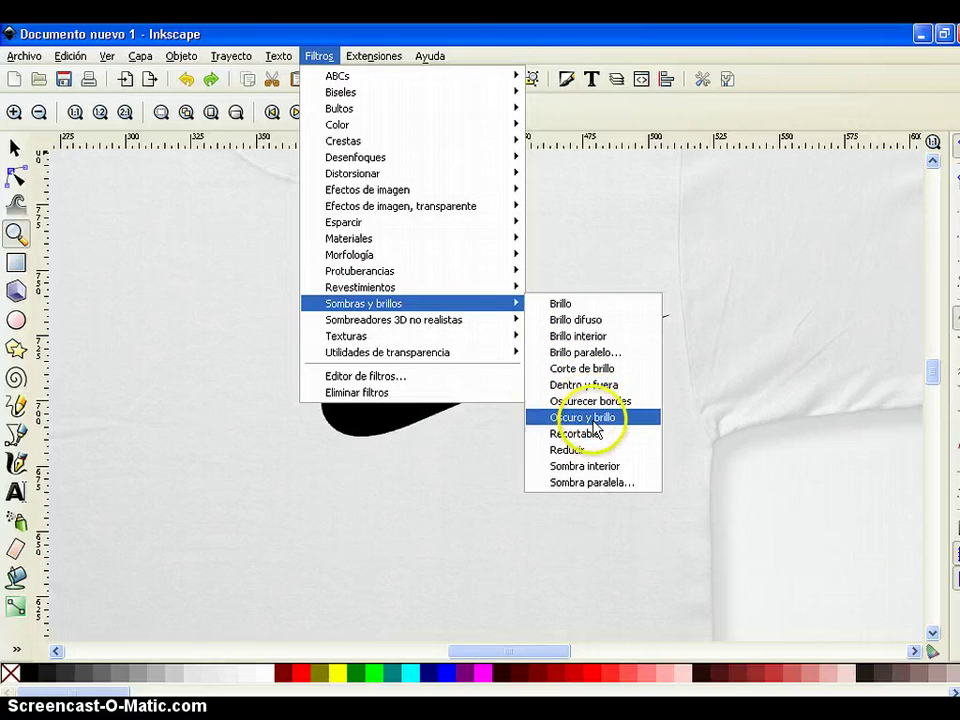
{"action": "left_click", "coordinate": [594, 419]}
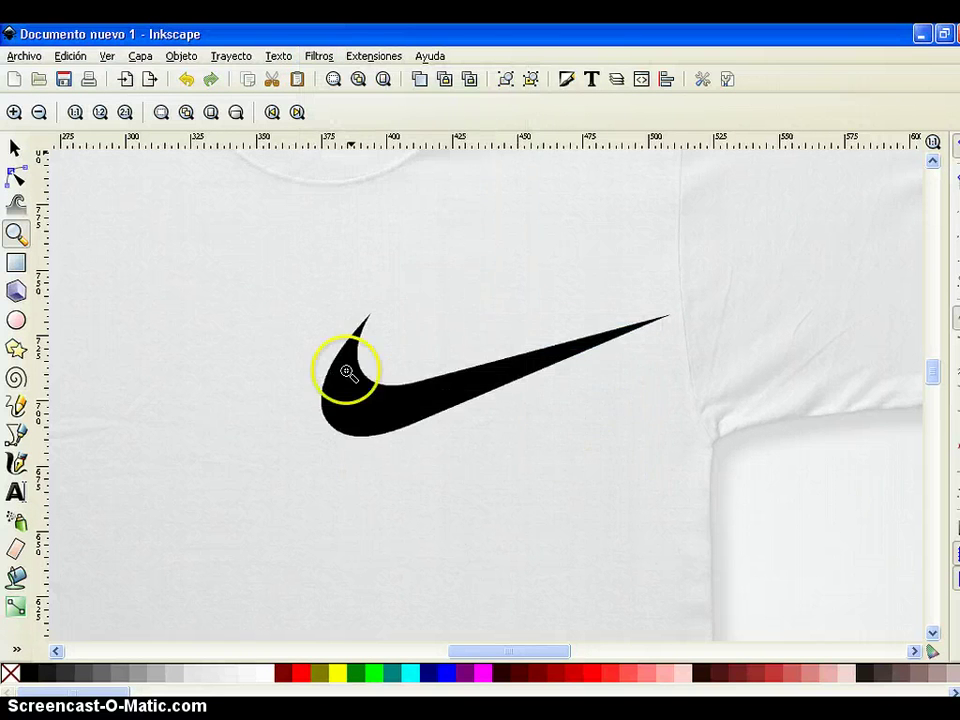
{"action": "key", "text": "ctrl+z"}
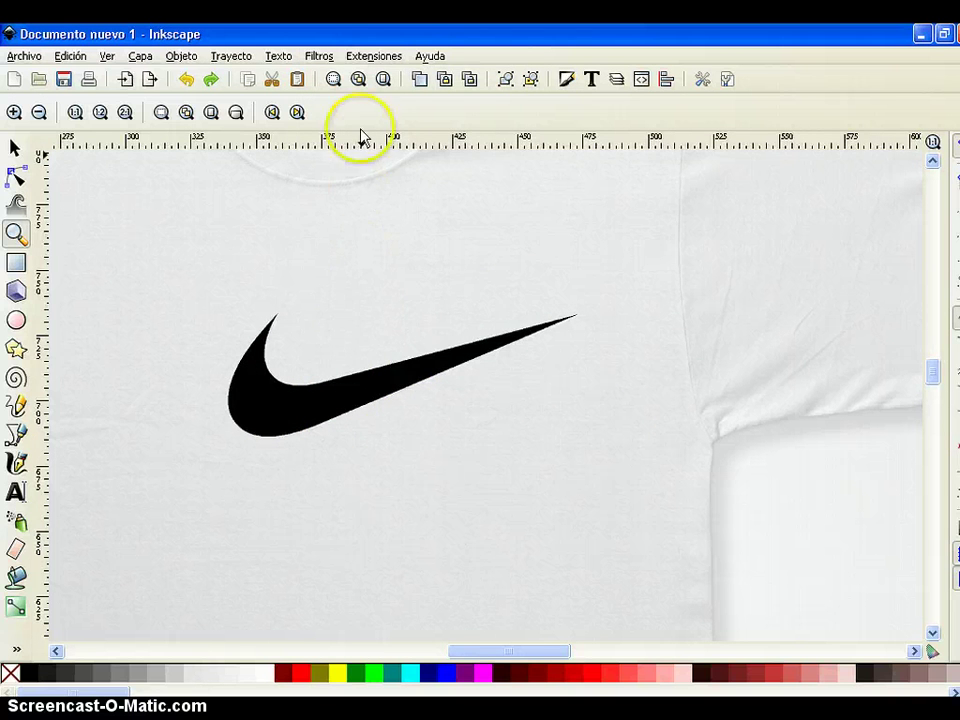
{"action": "left_click", "coordinate": [319, 56]}
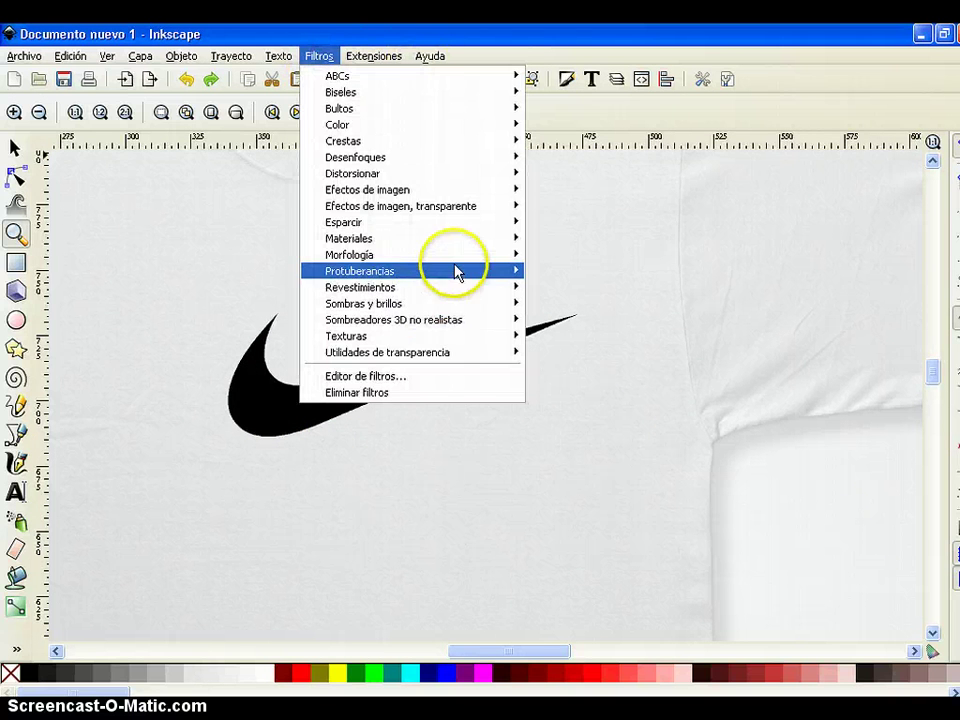
{"action": "mouse_move", "coordinate": [410, 271]}
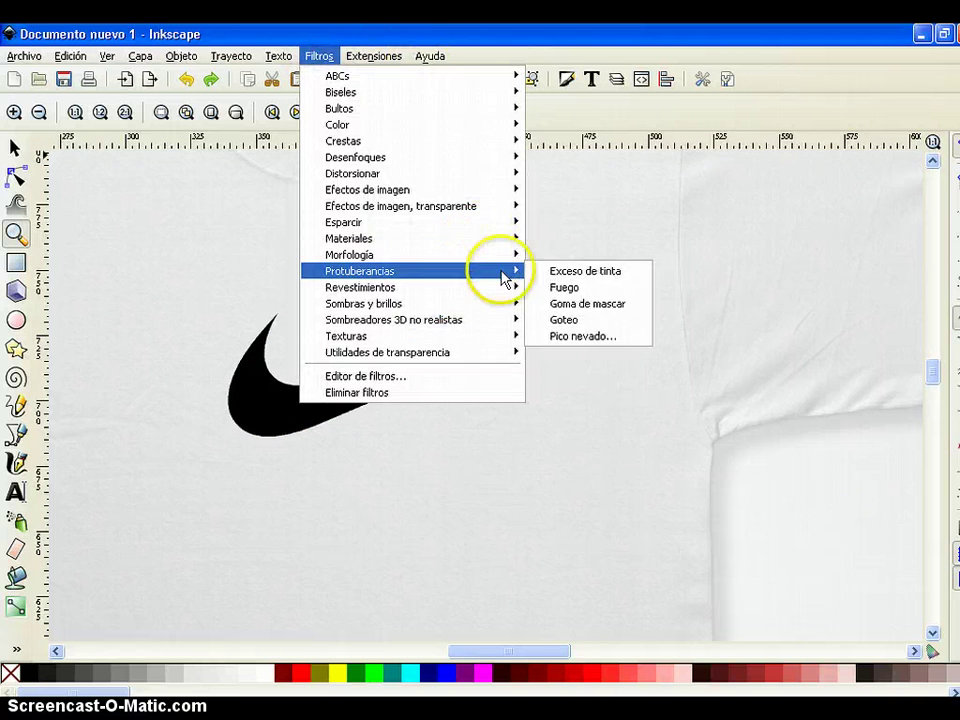
{"action": "left_click", "coordinate": [568, 284]}
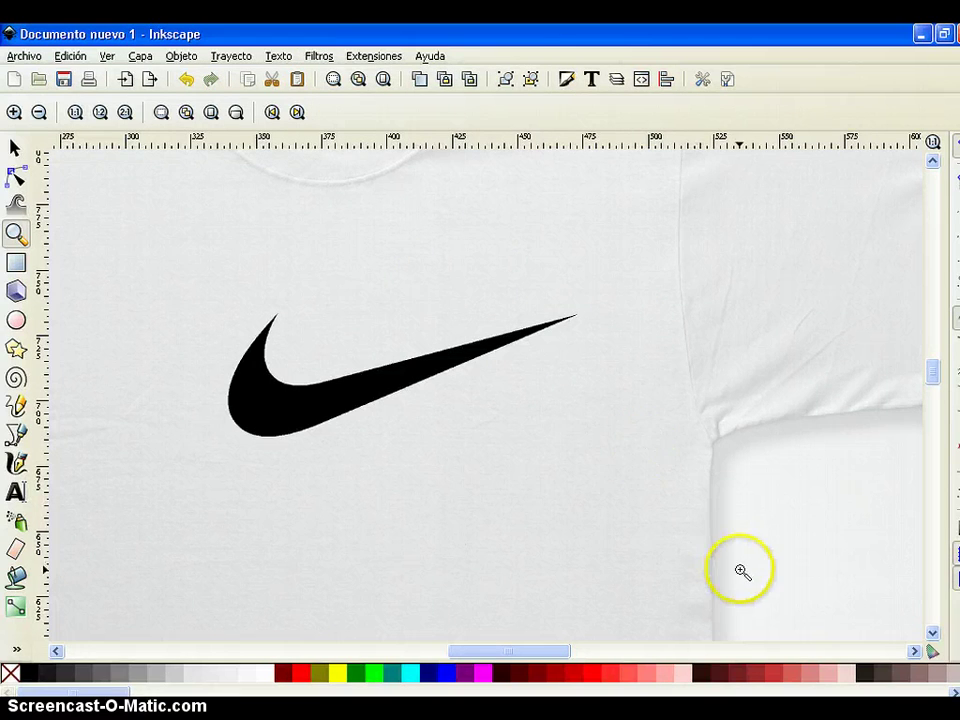
{"action": "left_click", "coordinate": [310, 57]}
{"action": "mouse_move", "coordinate": [349, 238]}
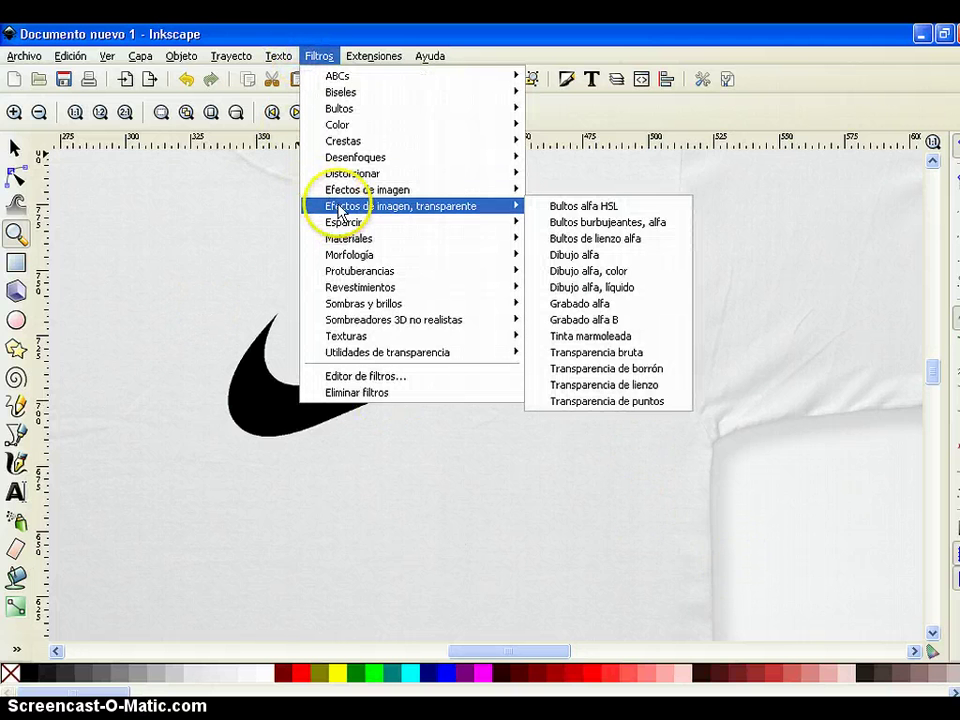
{"action": "mouse_move", "coordinate": [412, 238]}
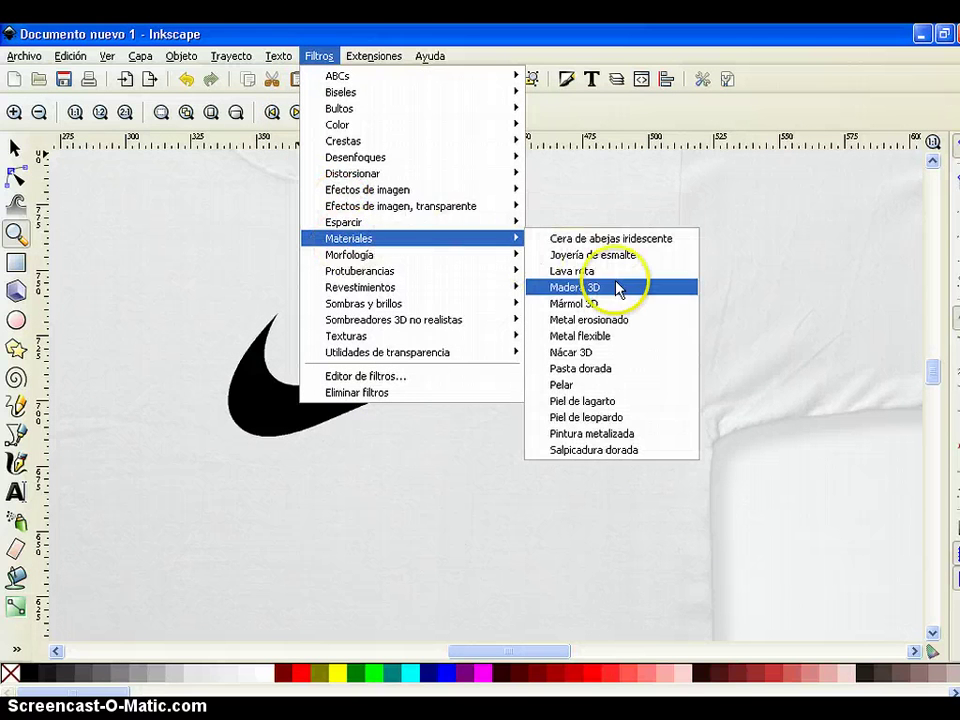
{"action": "left_click", "coordinate": [617, 272]}
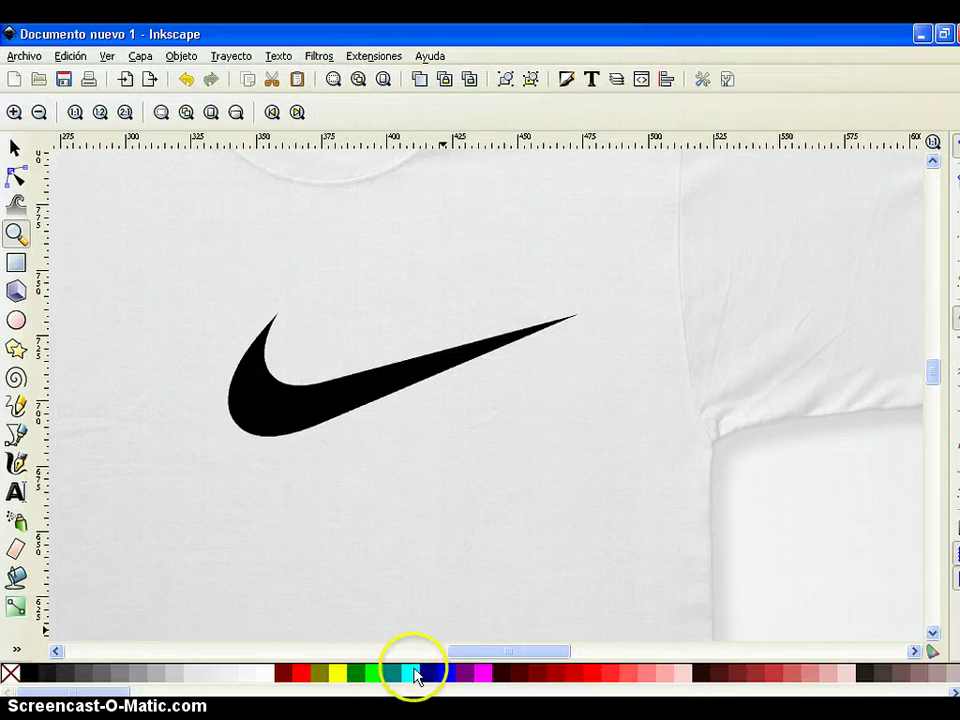
Select the swoosh, try the Bordes suaves filter, and undo it
{"action": "key", "text": "s"}
{"action": "left_click", "coordinate": [310, 398]}
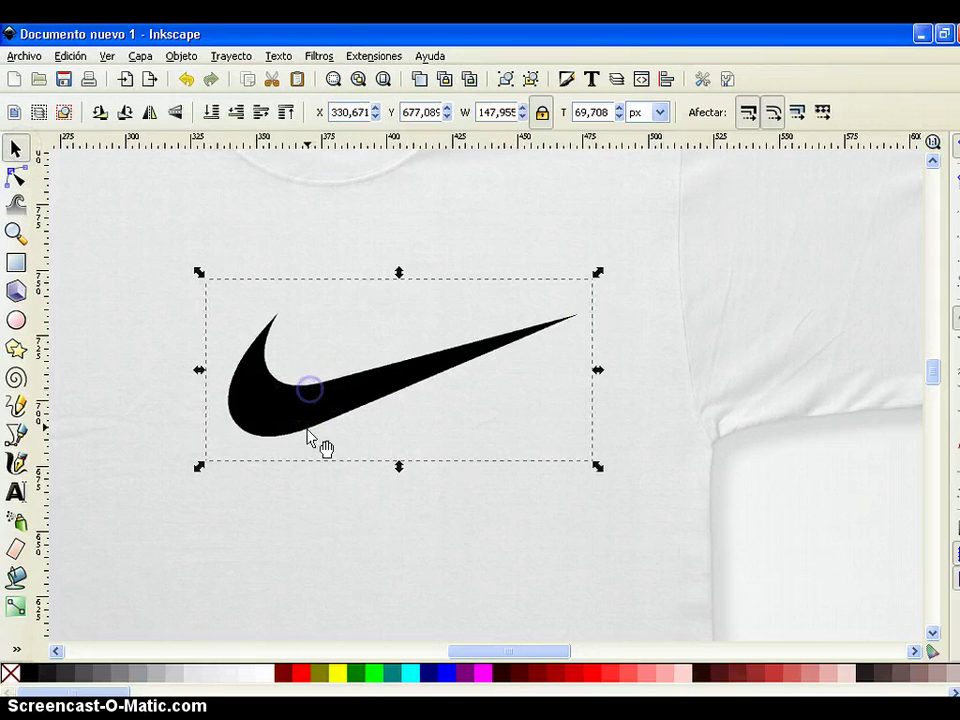
{"action": "left_click", "coordinate": [318, 56]}
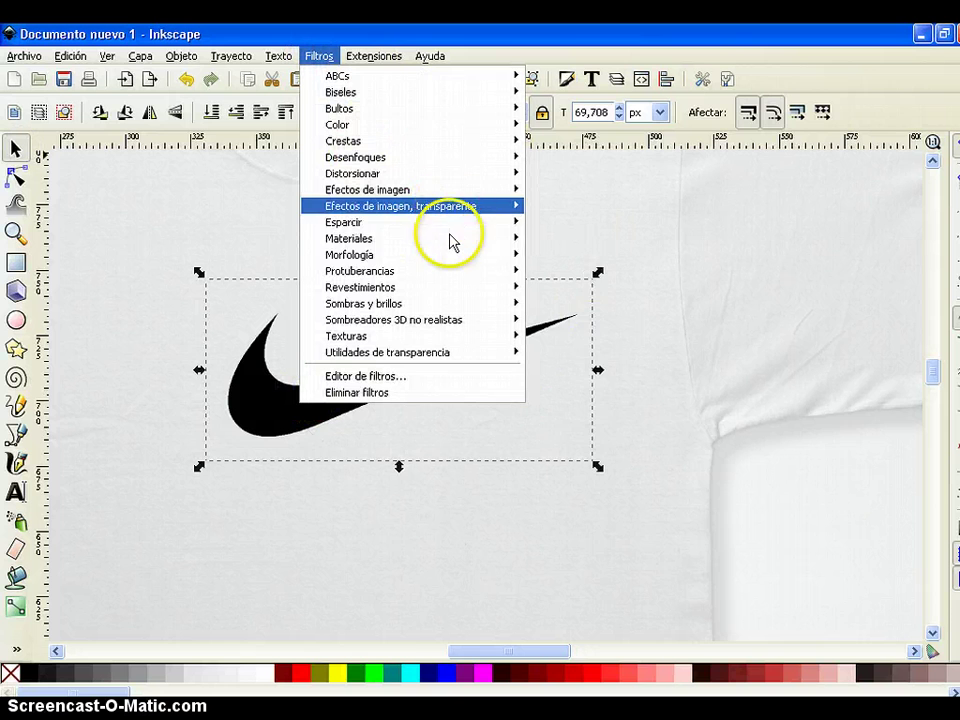
{"action": "mouse_move", "coordinate": [400, 255]}
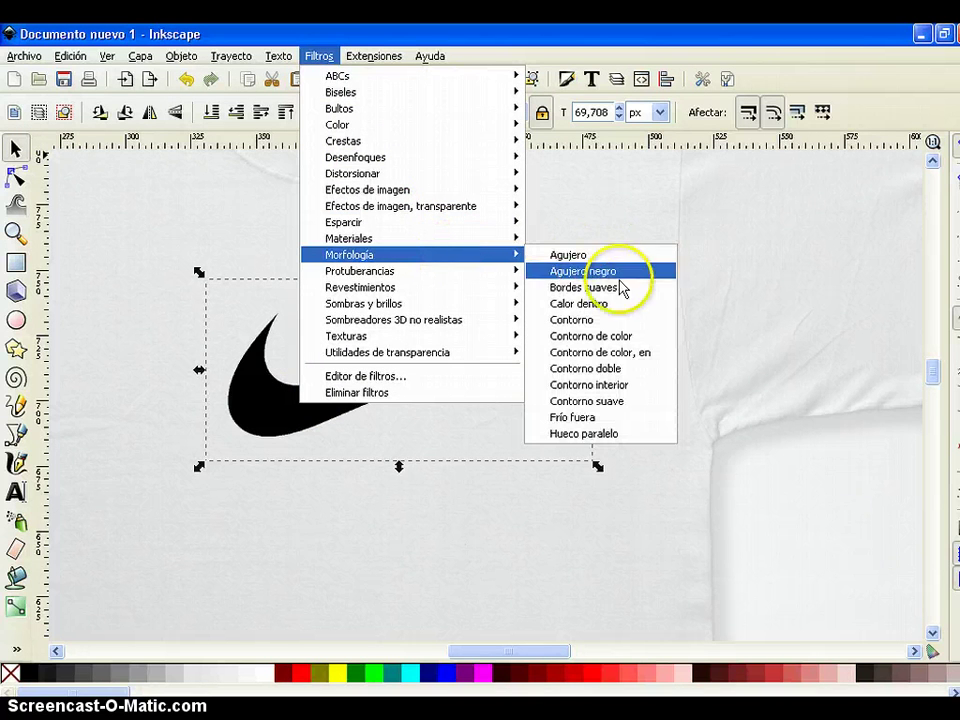
{"action": "left_click", "coordinate": [605, 287]}
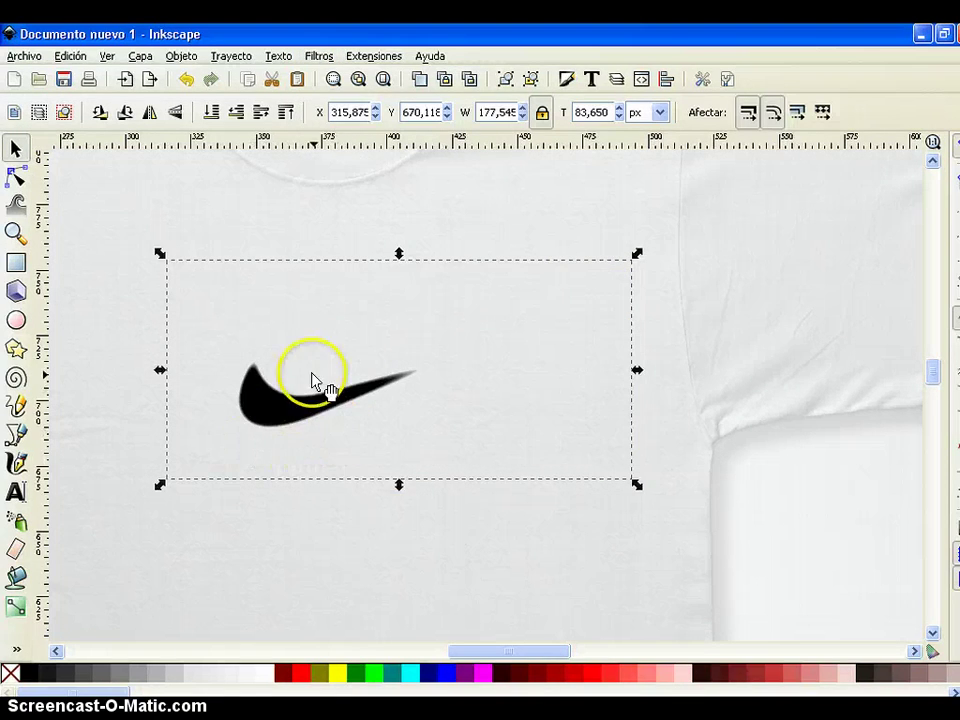
{"action": "key", "text": "ctrl+z"}
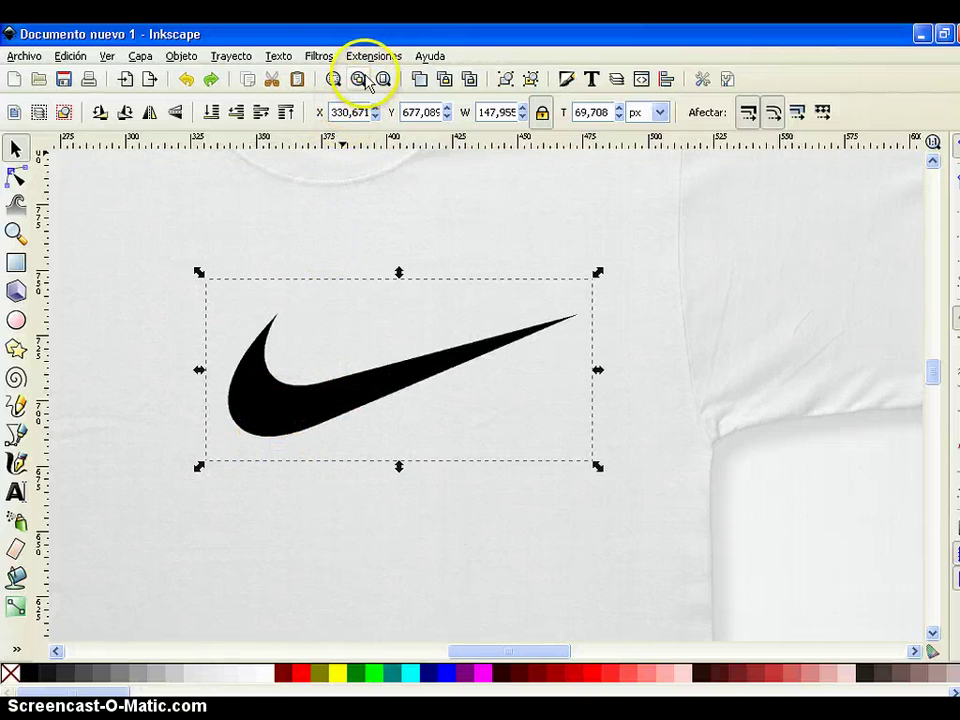
Give the swoosh the Dentro y fuera shadow filter and view the whole page
{"action": "left_click", "coordinate": [322, 58]}
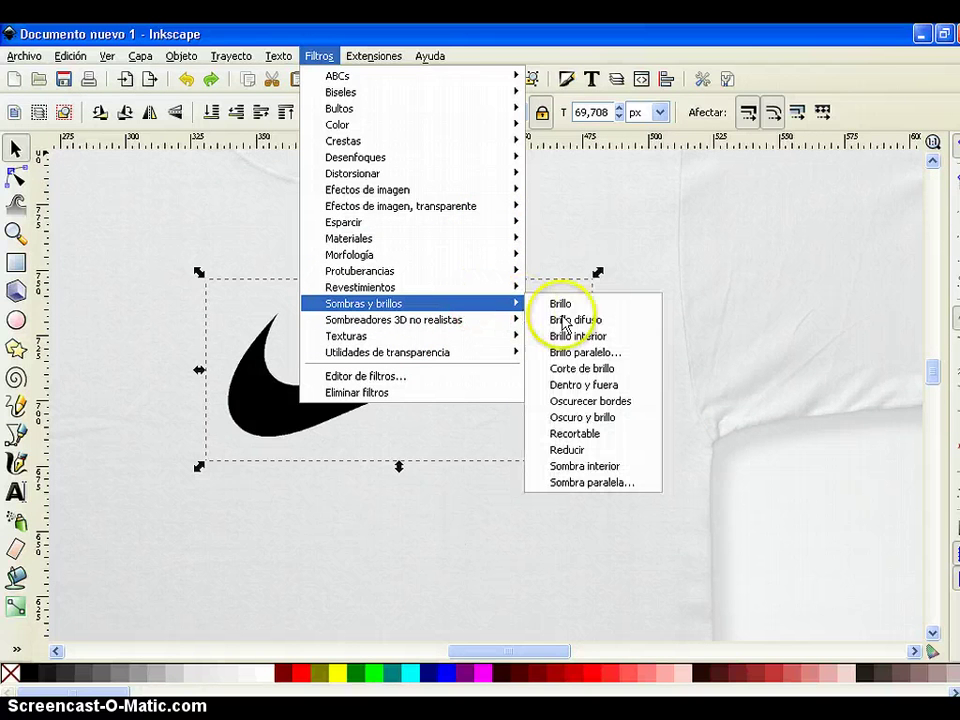
{"action": "mouse_move", "coordinate": [408, 303]}
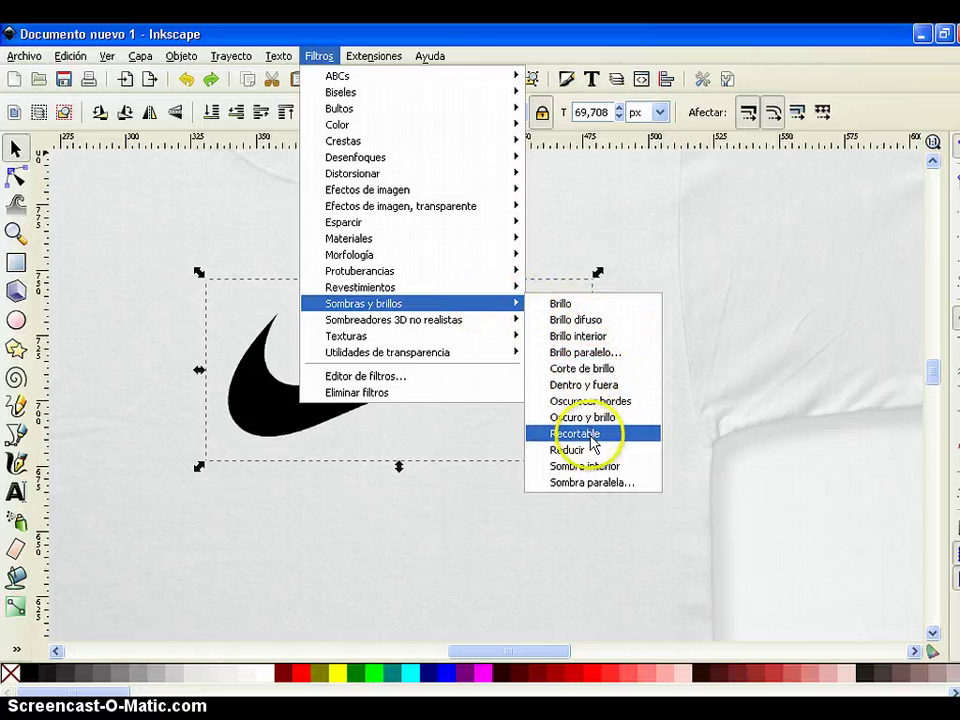
{"action": "left_click", "coordinate": [590, 467]}
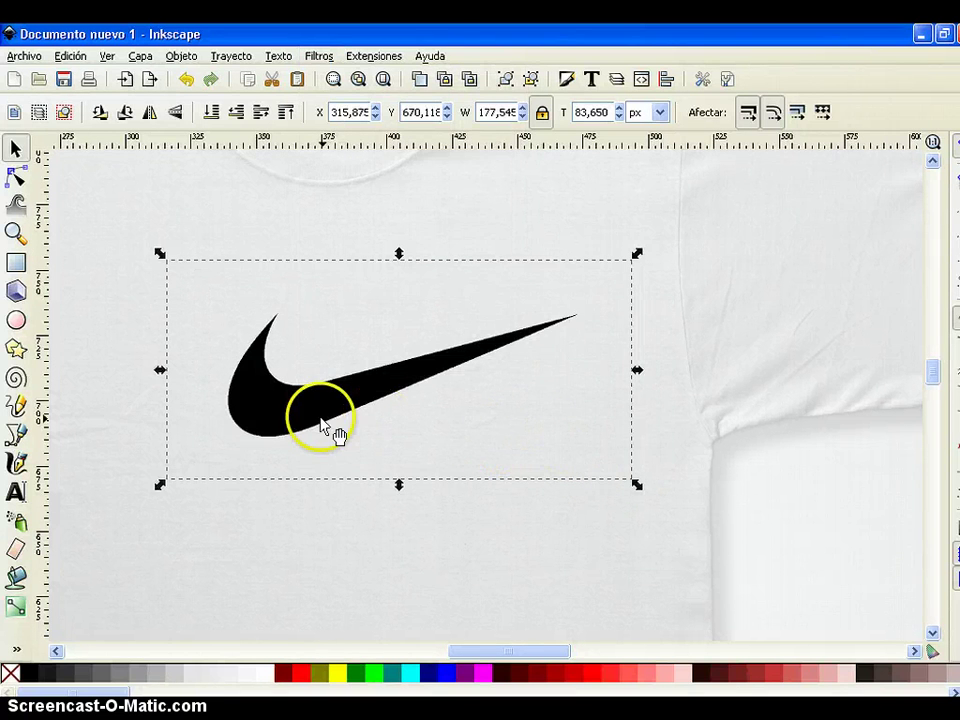
{"action": "scroll", "coordinate": [271, 424], "scroll_direction": "down", "scroll_amount": 2}
{"action": "scroll", "coordinate": [271, 424], "scroll_direction": "up", "scroll_amount": 4}
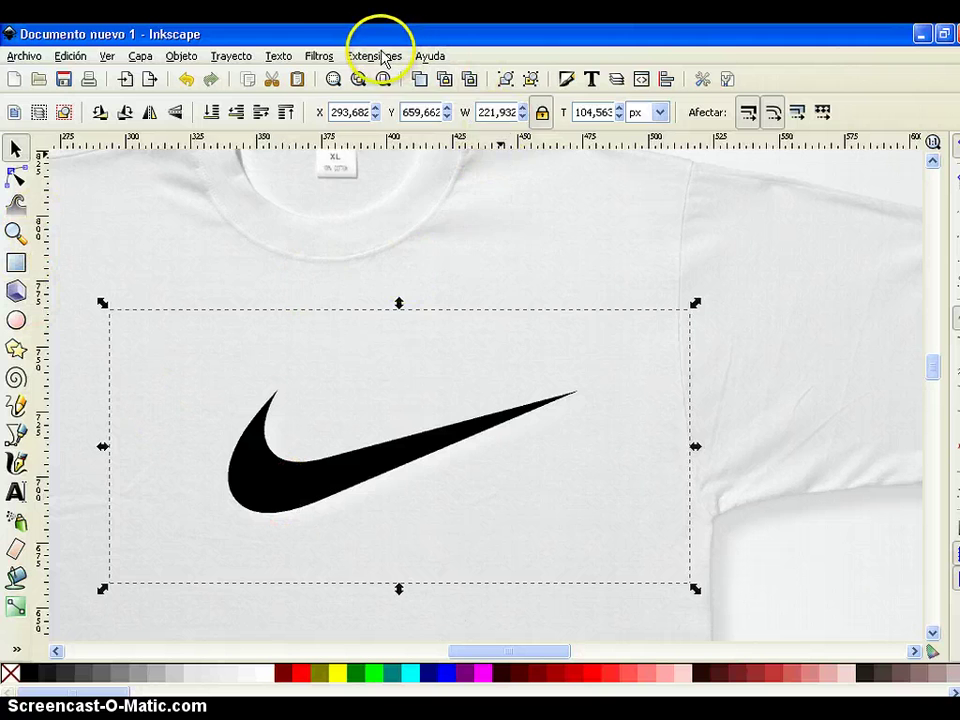
{"action": "left_click", "coordinate": [319, 56]}
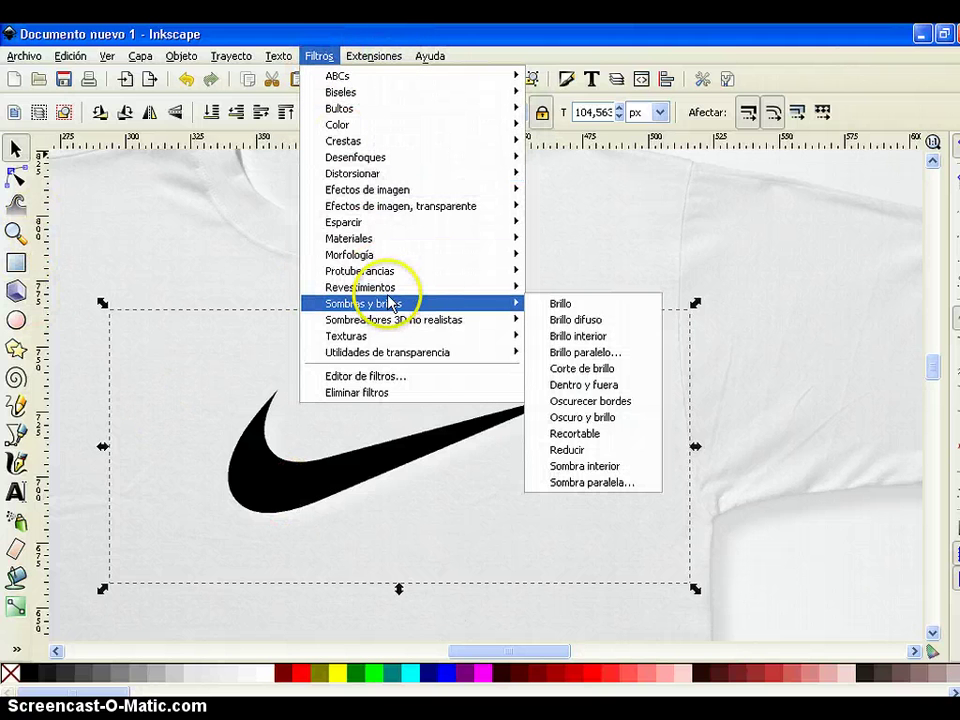
{"action": "mouse_move", "coordinate": [364, 303]}
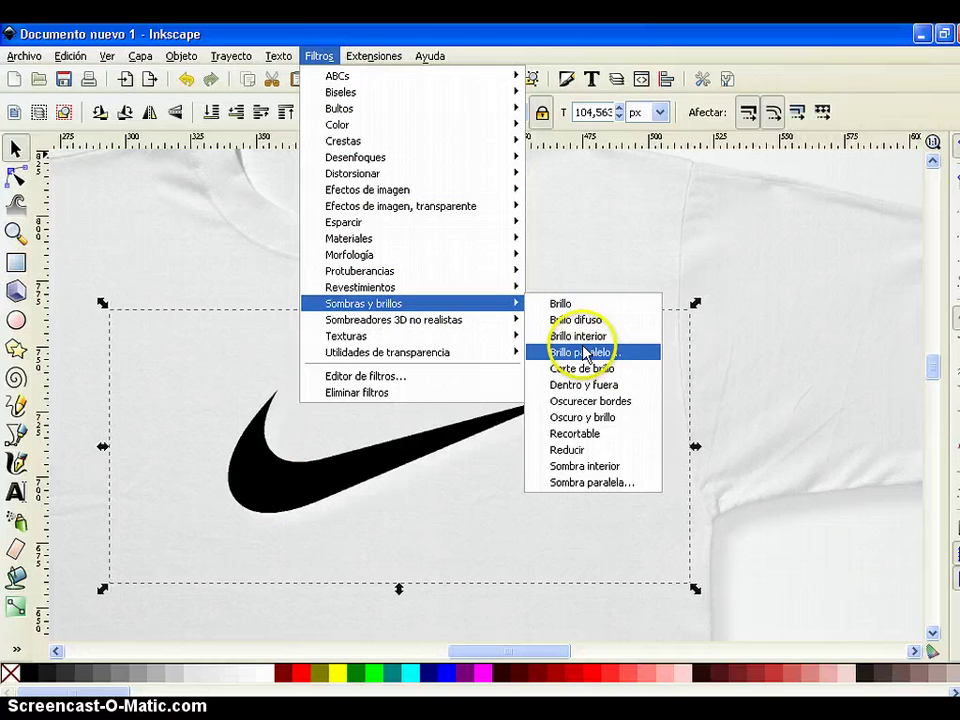
{"action": "left_click", "coordinate": [586, 386]}
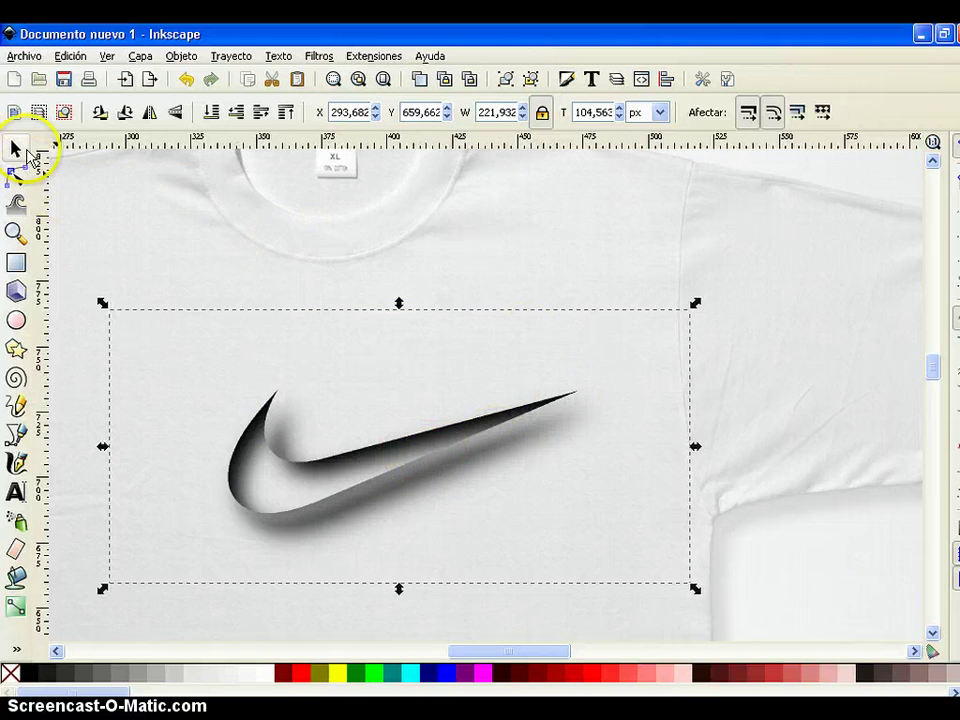
{"action": "left_click", "coordinate": [385, 79]}
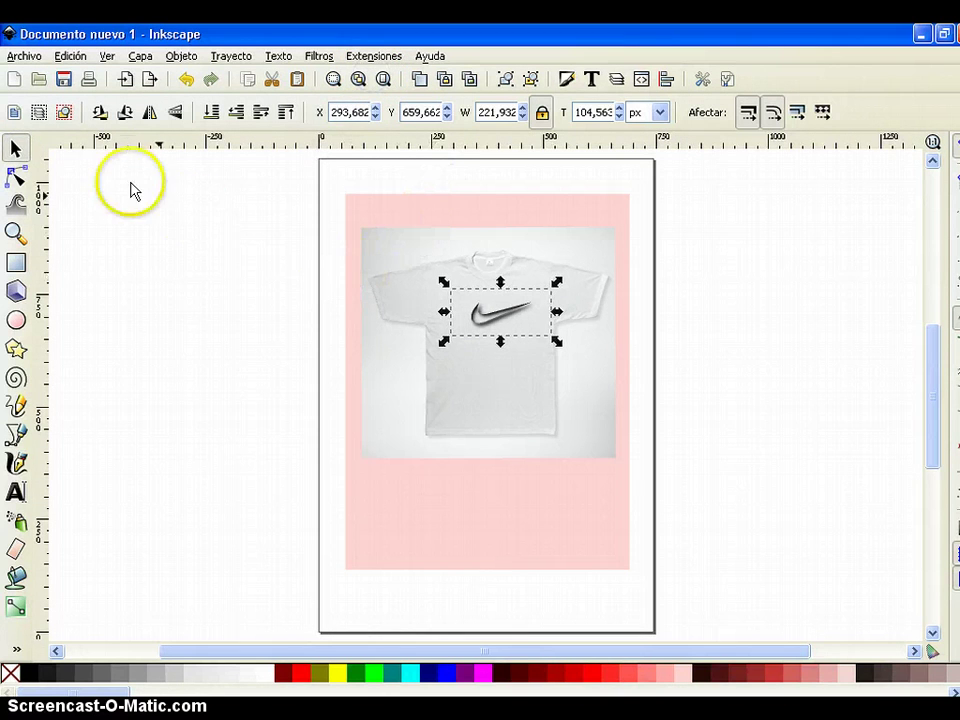
Pull the pink rectangle's bottom and top edges in to frame the shirt
{"action": "left_click", "coordinate": [457, 553]}
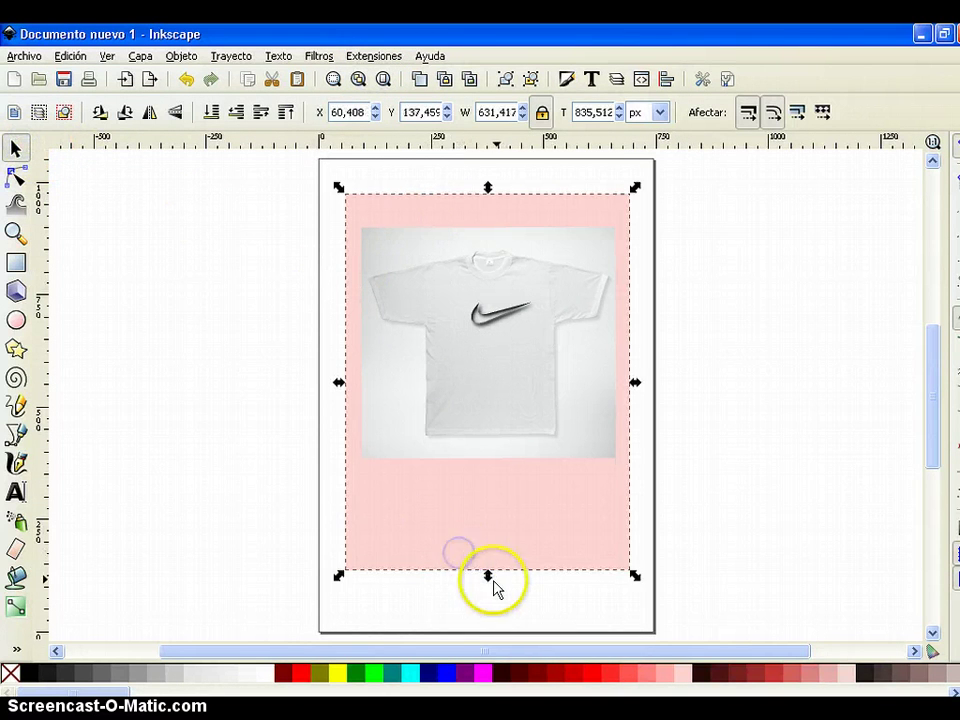
{"action": "left_click_drag", "start_coordinate": [489, 575], "coordinate": [512, 487]}
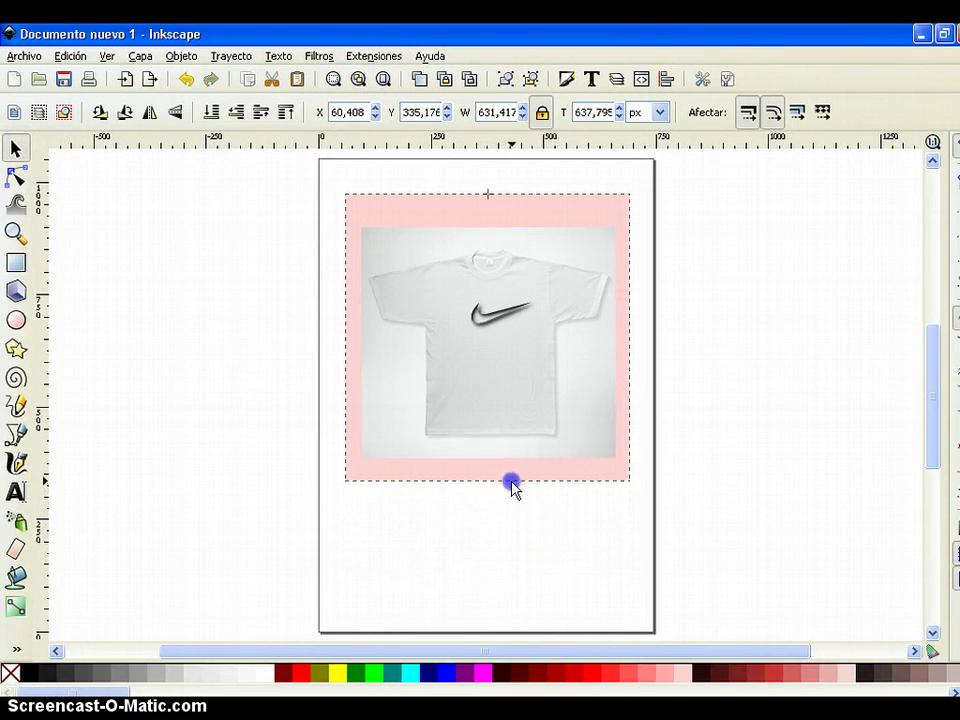
{"action": "left_click_drag", "start_coordinate": [488, 189], "coordinate": [488, 205]}
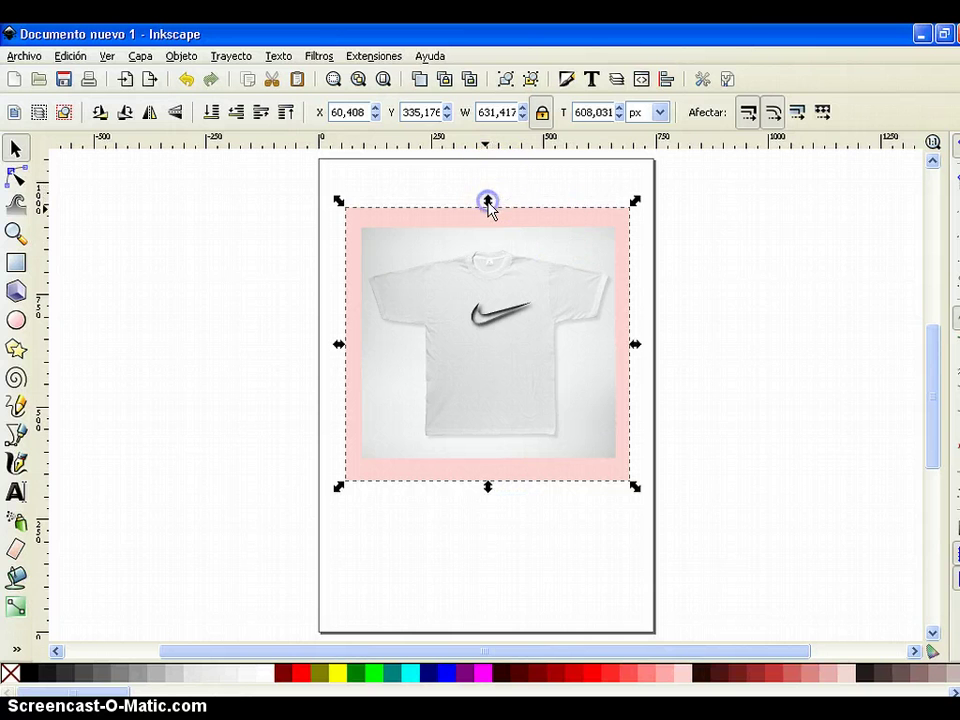
Add the title 'Boceto 1 Remera' above the shirt and enlarge it slightly
{"action": "left_click", "coordinate": [15, 492]}
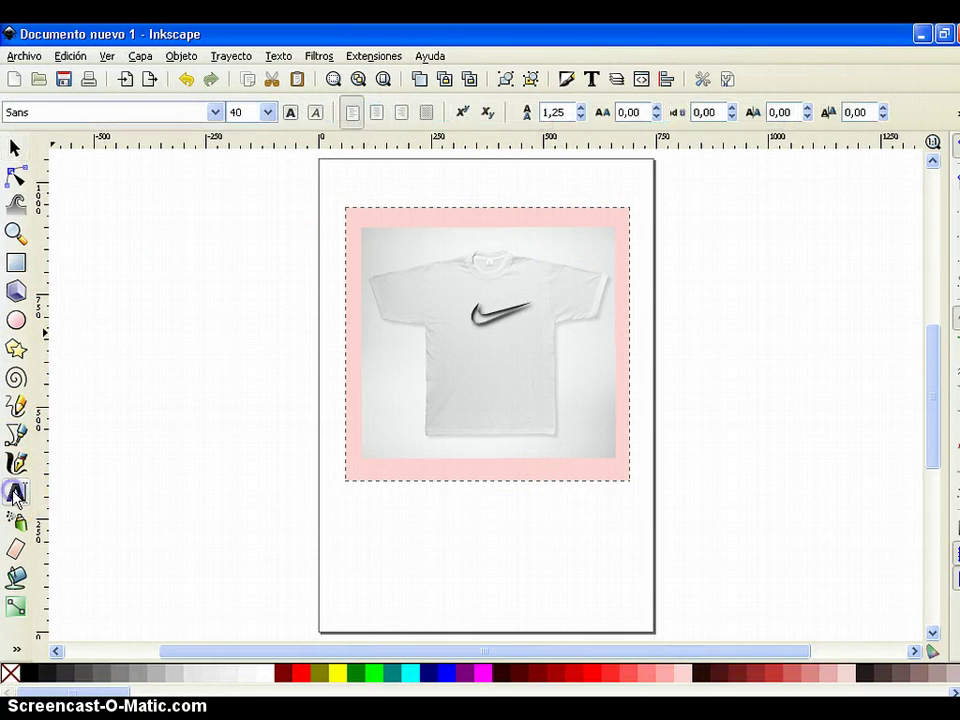
{"action": "left_click", "coordinate": [396, 216]}
{"action": "type", "text": "Boceto 1 Remera"}
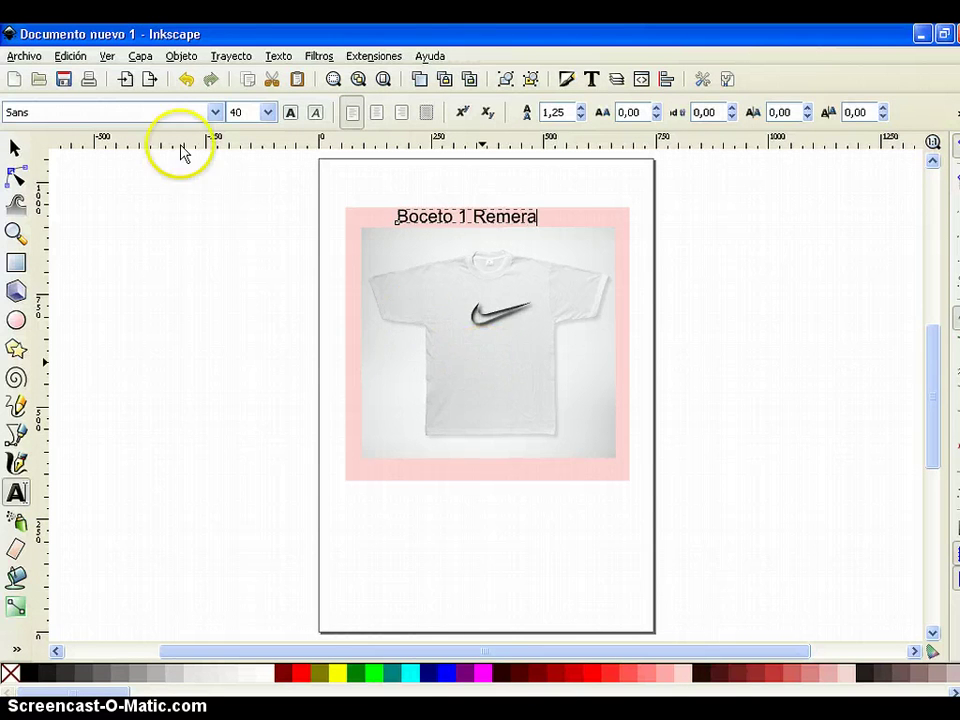
{"action": "left_click", "coordinate": [15, 148]}
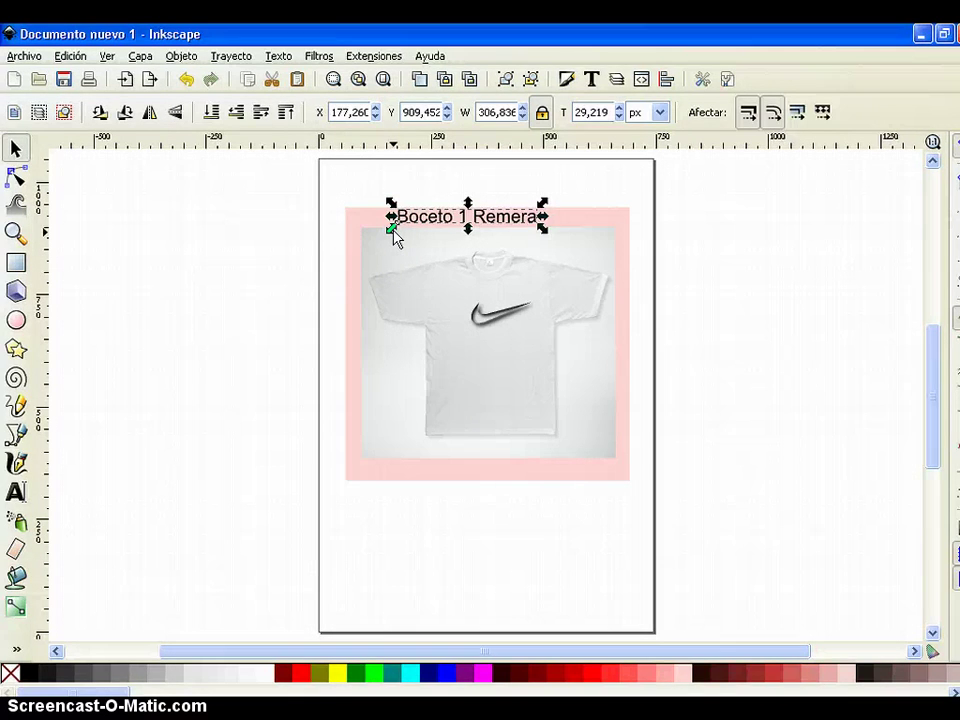
{"action": "left_click", "coordinate": [390, 234]}
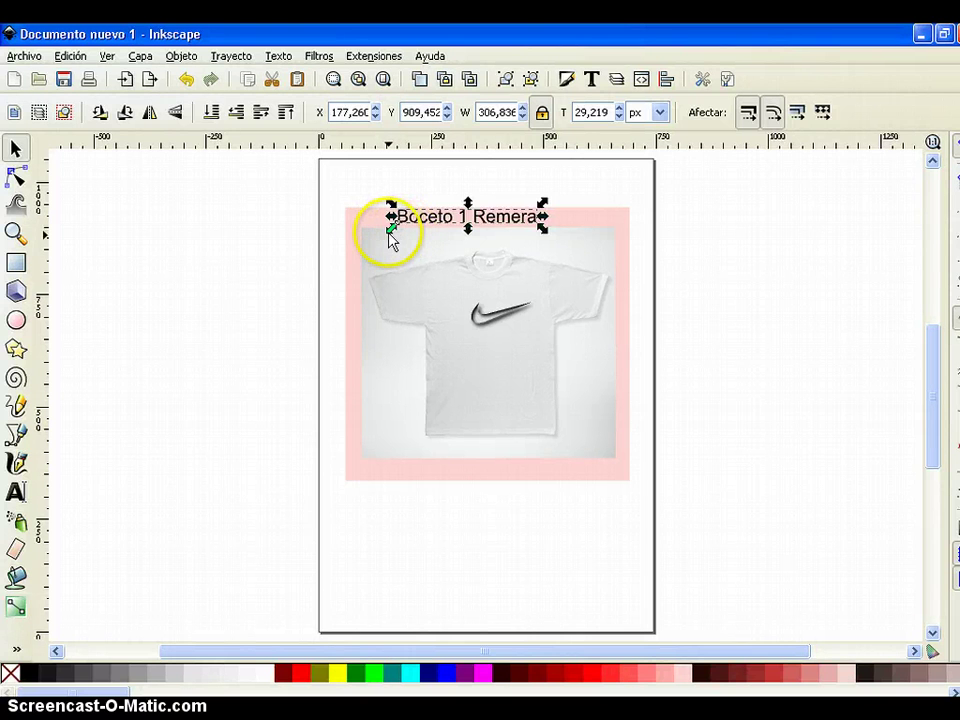
{"action": "left_click_drag", "start_coordinate": [390, 234], "coordinate": [368, 235]}
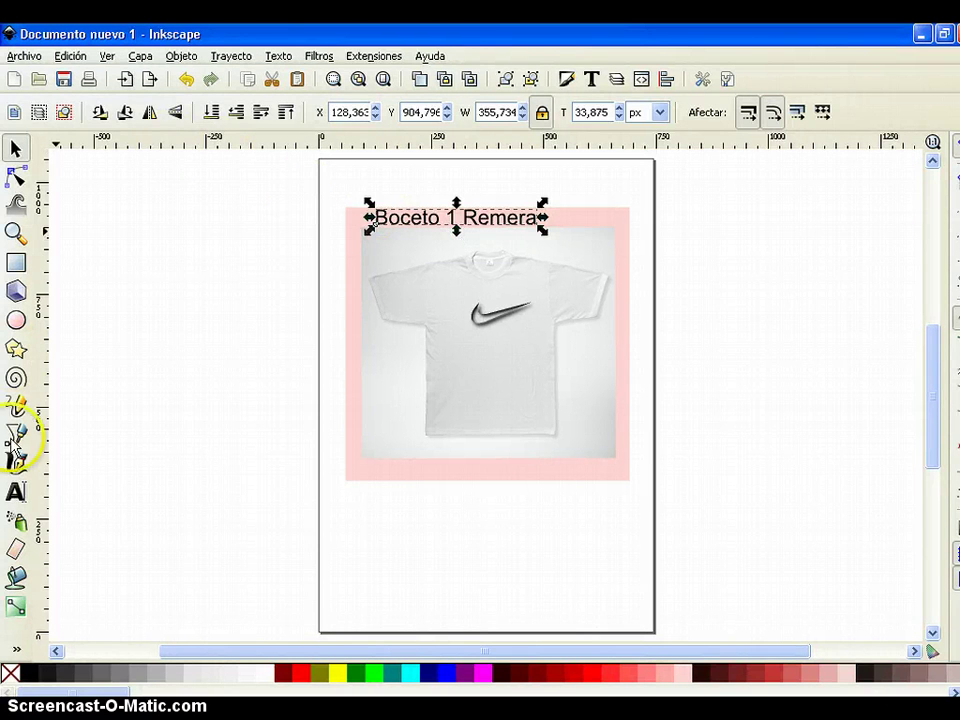
Set the title's font to Tekton Pro Ext at size 28
{"action": "left_click", "coordinate": [16, 491]}
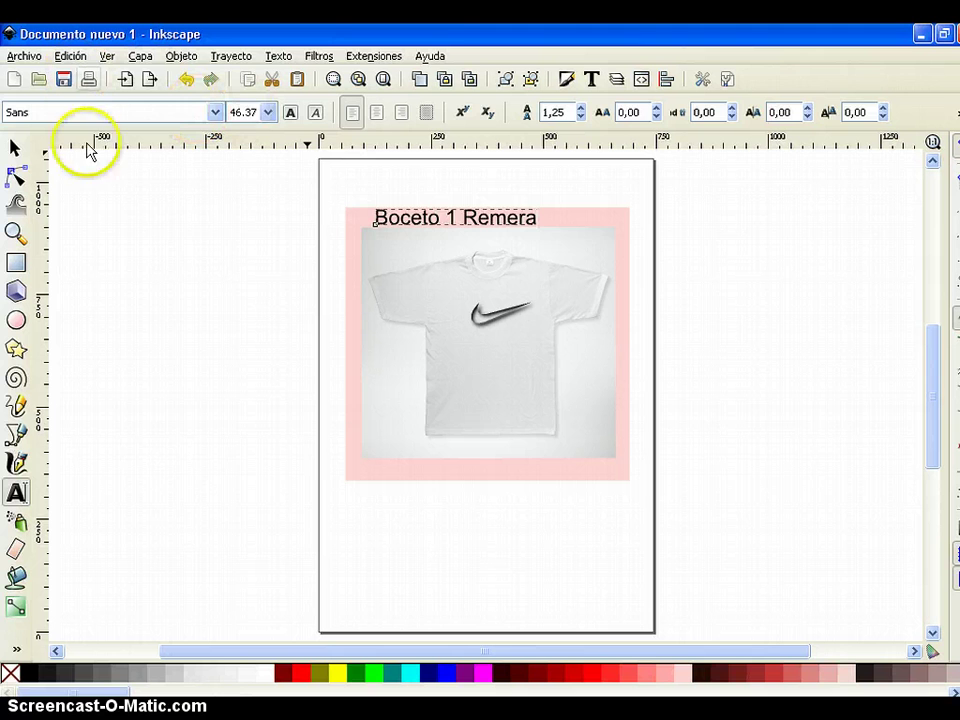
{"action": "left_click_drag", "start_coordinate": [537, 216], "coordinate": [364, 204]}
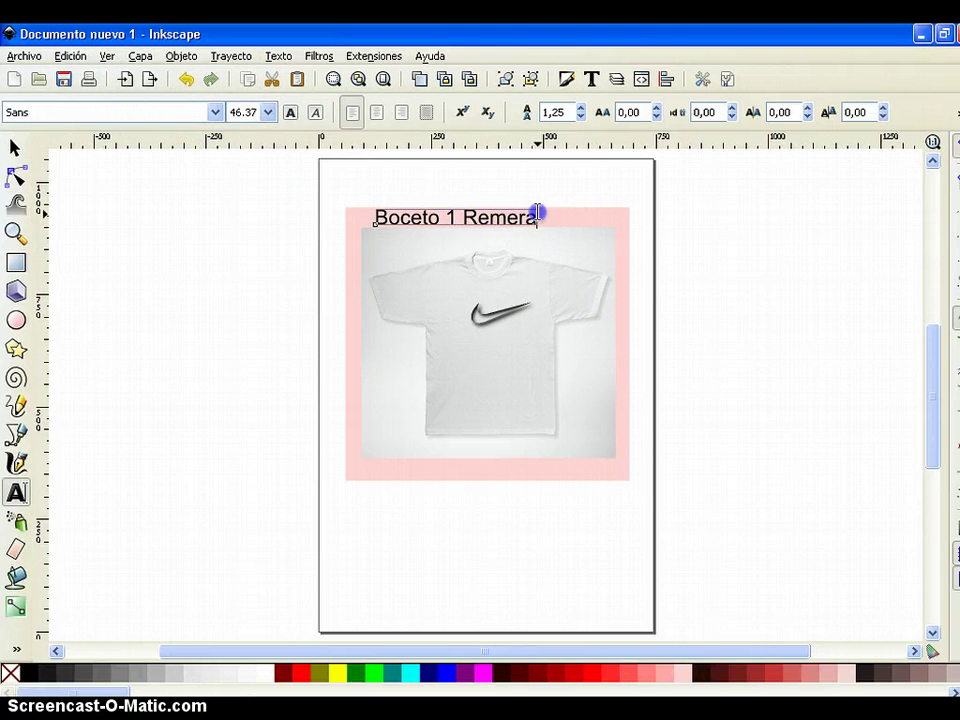
{"action": "left_click", "coordinate": [214, 112]}
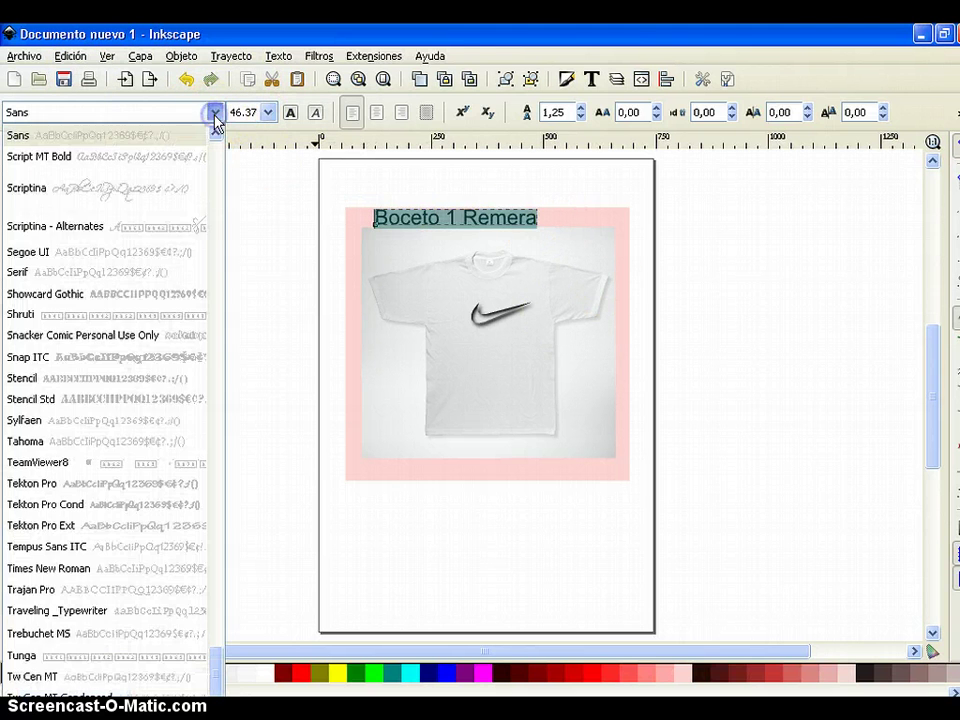
{"action": "left_click", "coordinate": [125, 443]}
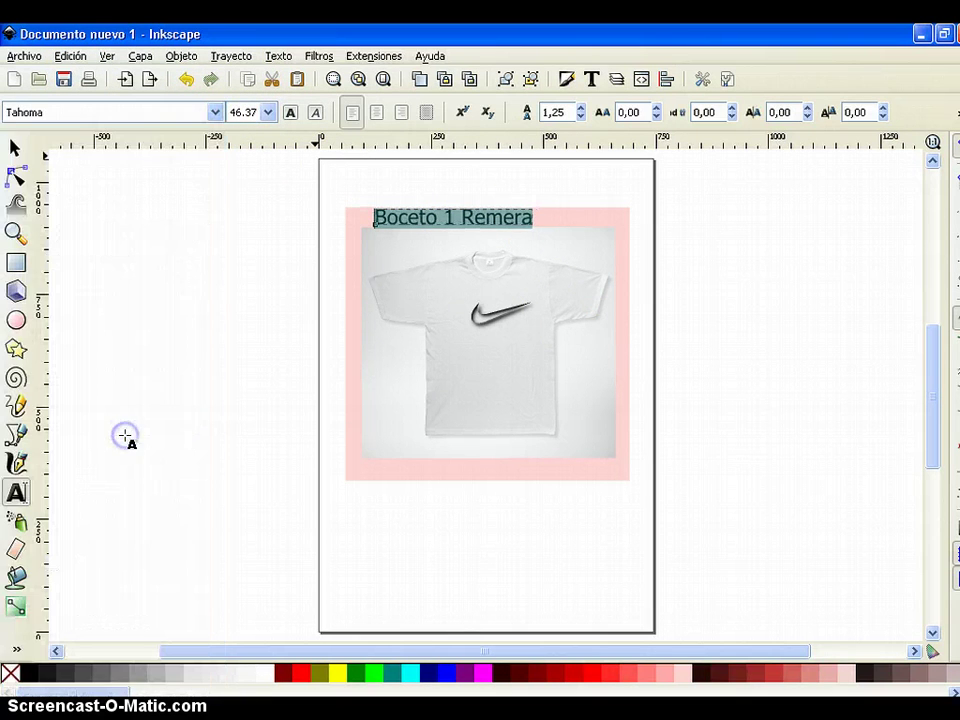
{"action": "left_click", "coordinate": [214, 112]}
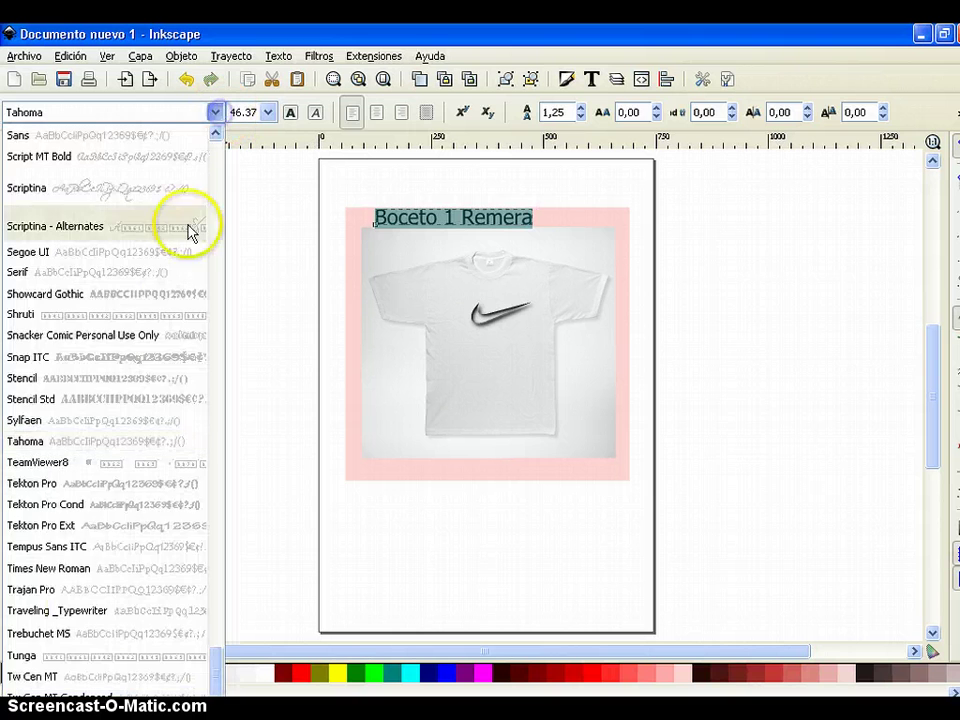
{"action": "left_click", "coordinate": [124, 525]}
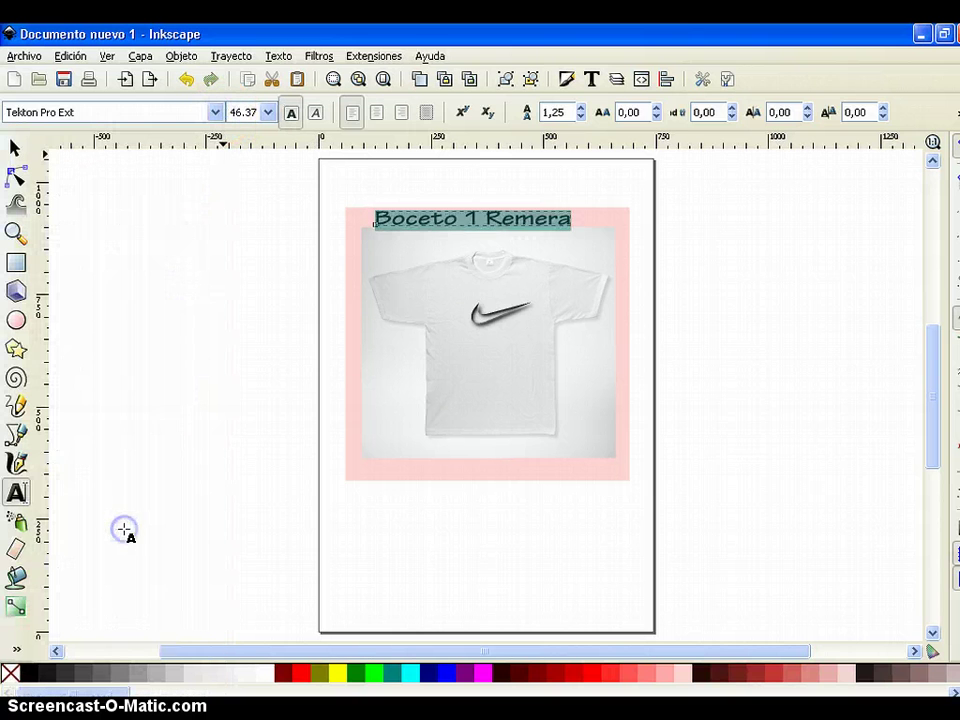
{"action": "left_click", "coordinate": [267, 112]}
{"action": "left_click", "coordinate": [237, 356]}
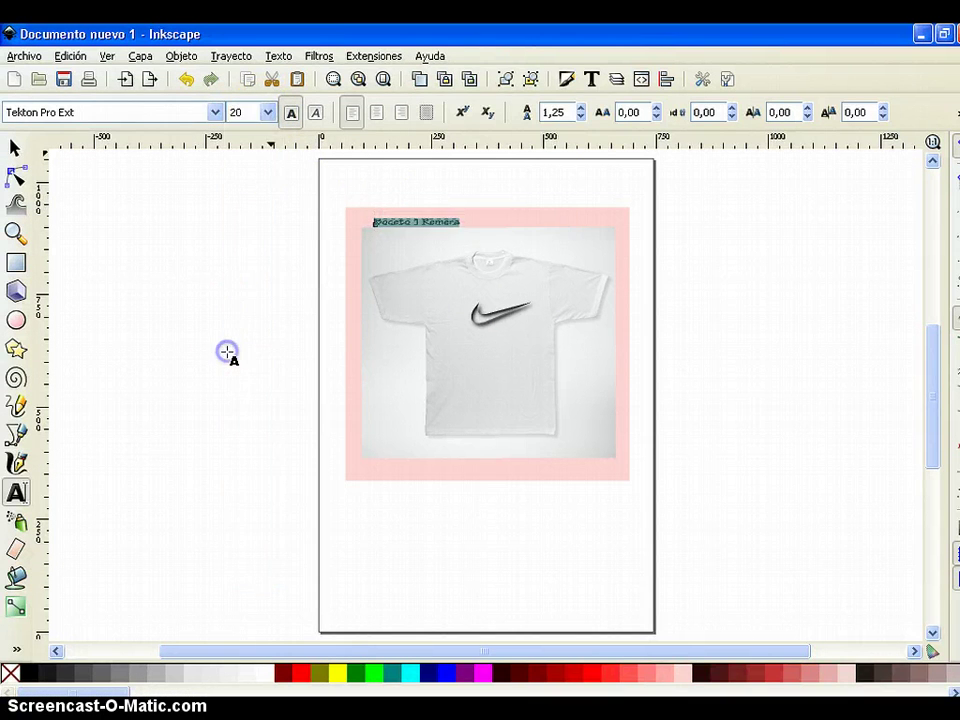
{"action": "left_click", "coordinate": [268, 112]}
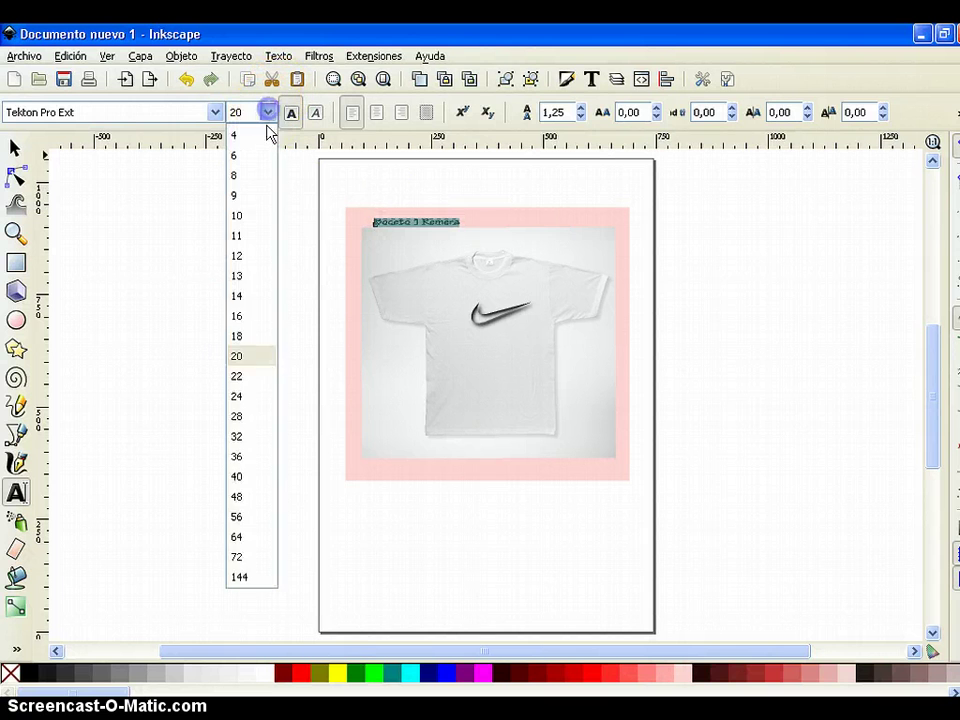
{"action": "left_click", "coordinate": [242, 418]}
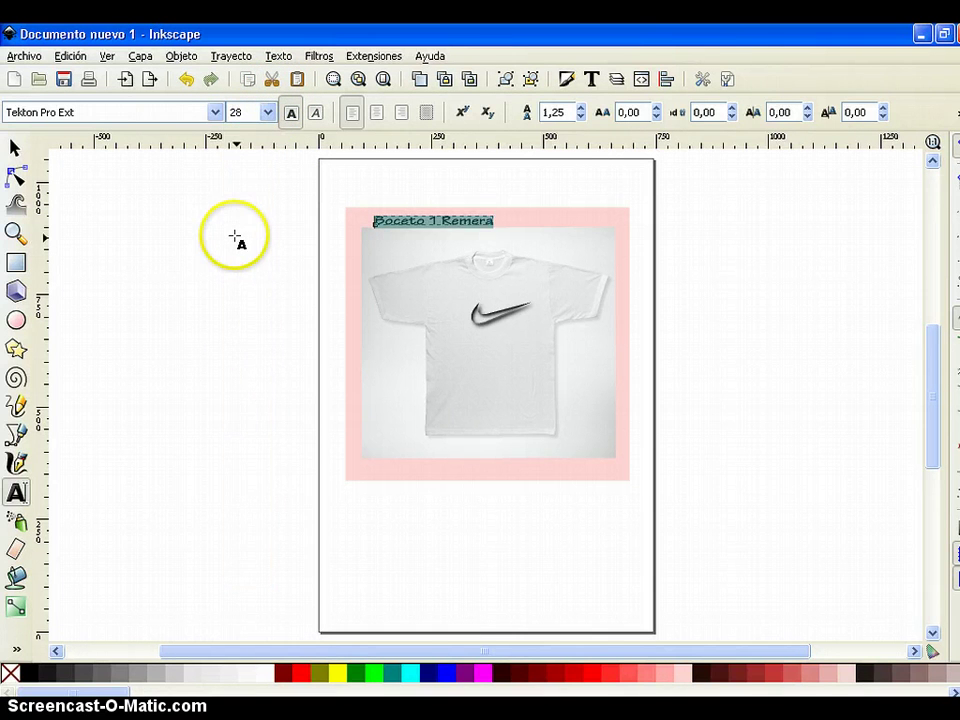
Colour the 'Boceto 1 Remera' title blue
{"action": "left_click", "coordinate": [15, 147]}
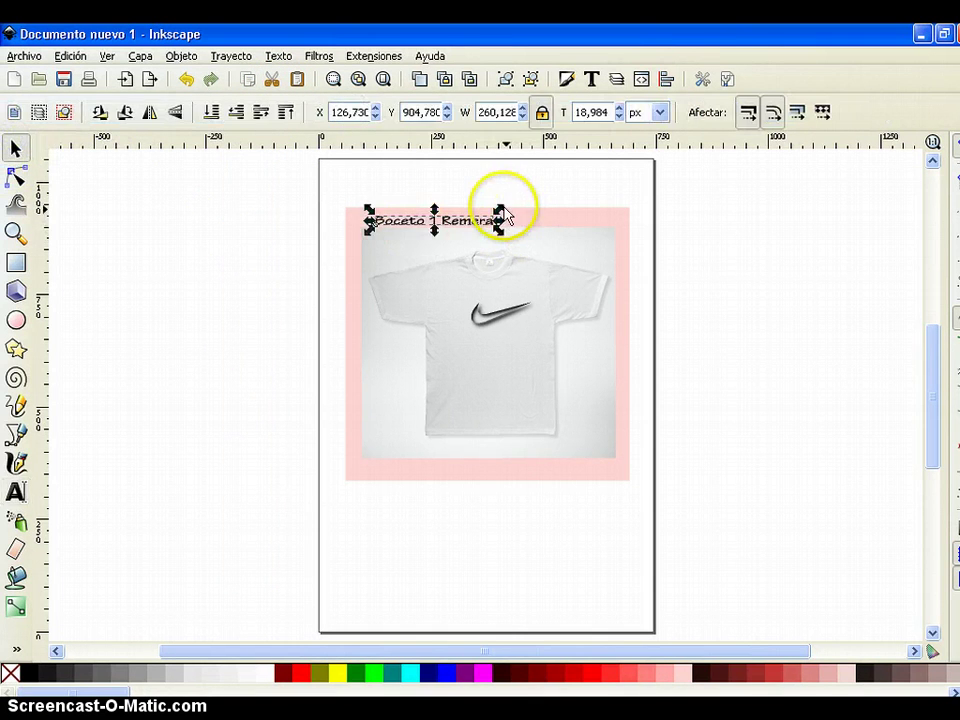
{"action": "left_click", "coordinate": [513, 204]}
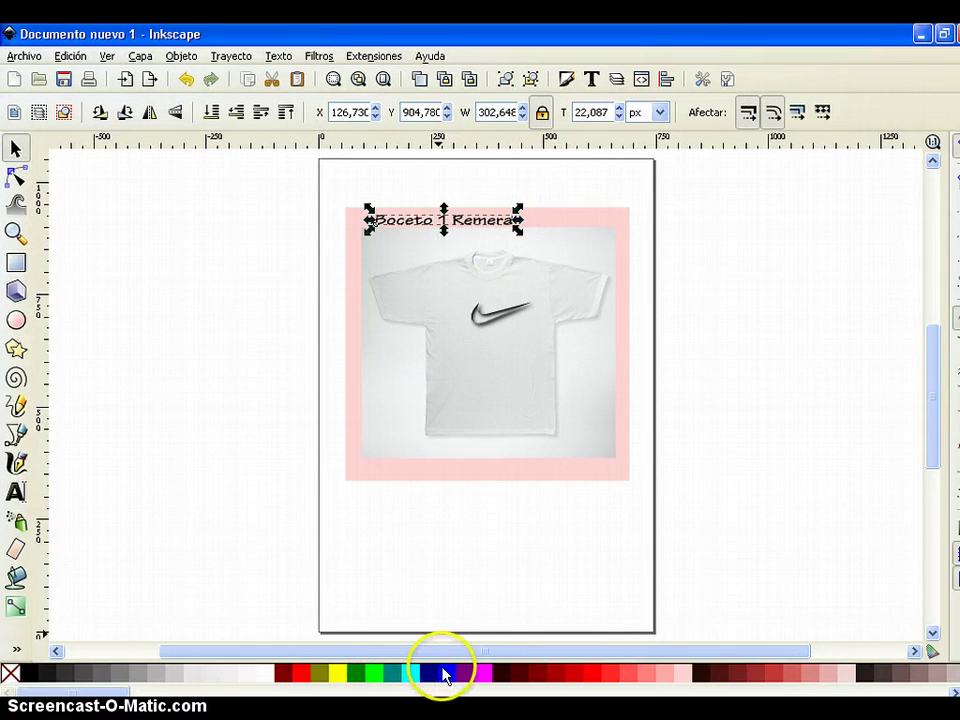
{"action": "left_click", "coordinate": [439, 673]}
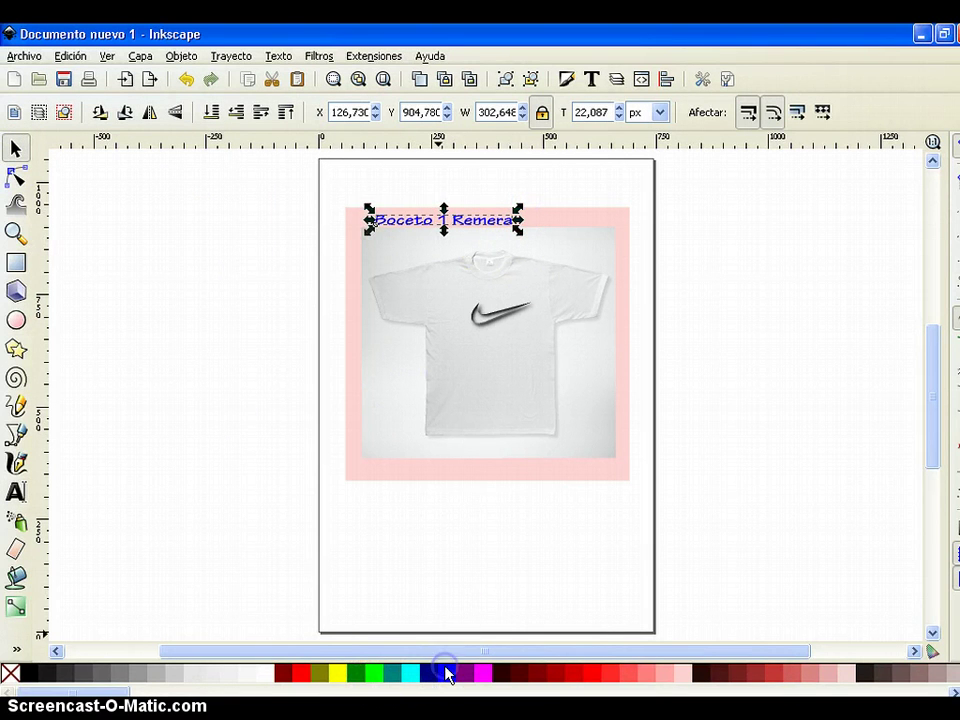
{"action": "left_click", "coordinate": [162, 225]}
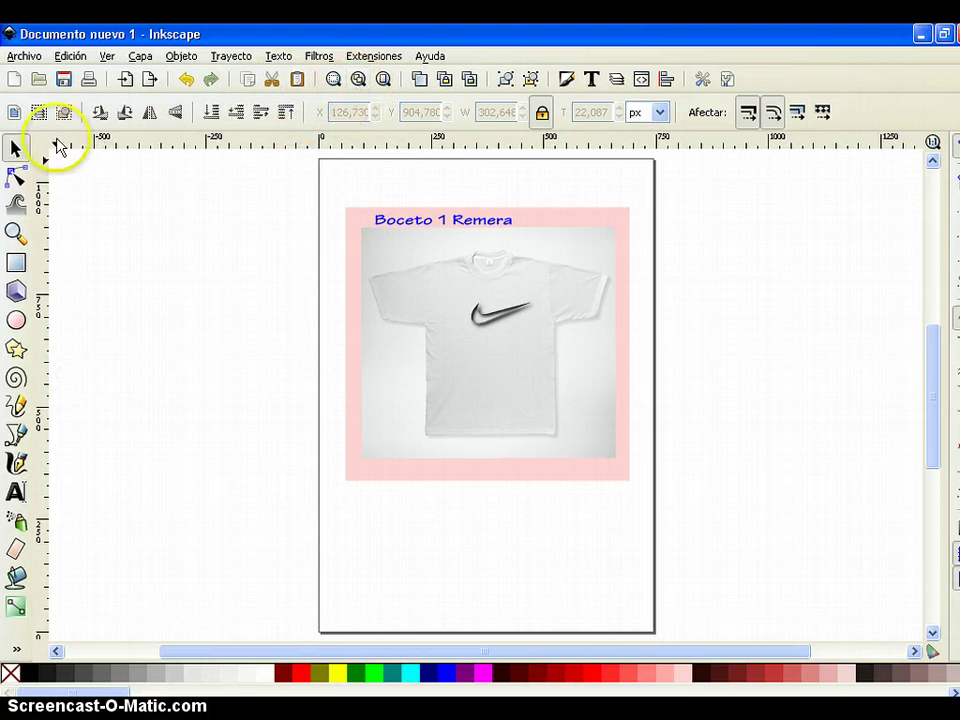
Zoom in on the shirt design and rubber-band select all its objects
{"action": "left_click", "coordinate": [15, 233]}
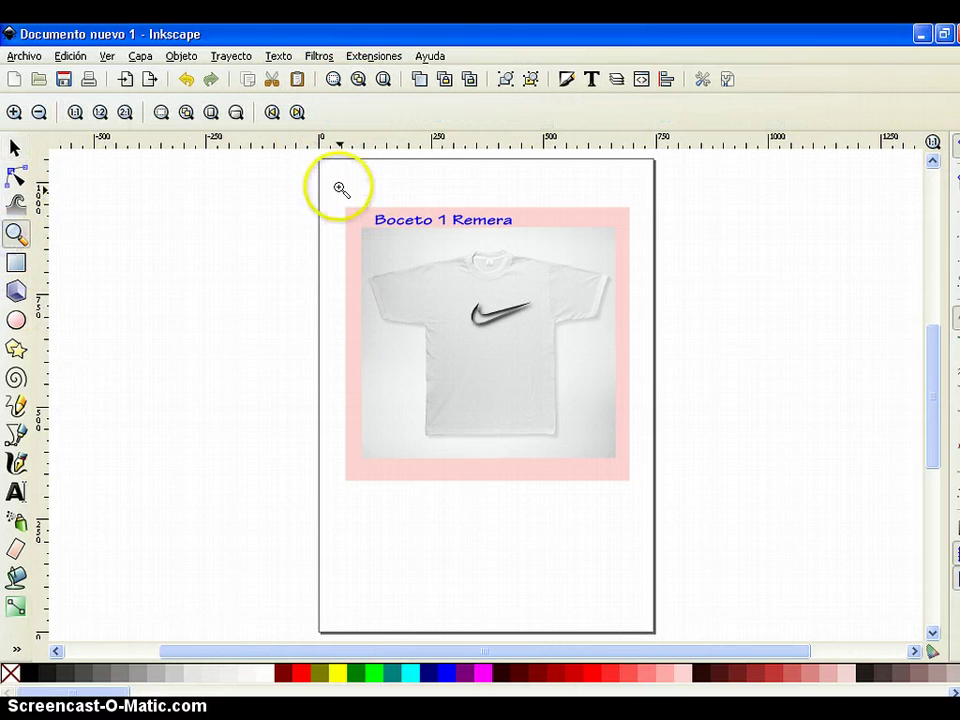
{"action": "mouse_move", "coordinate": [337, 188]}
{"action": "left_mouse_down"}
{"action": "mouse_move", "coordinate": [647, 516]}
{"action": "mouse_move", "coordinate": [645, 503]}
{"action": "left_mouse_up"}
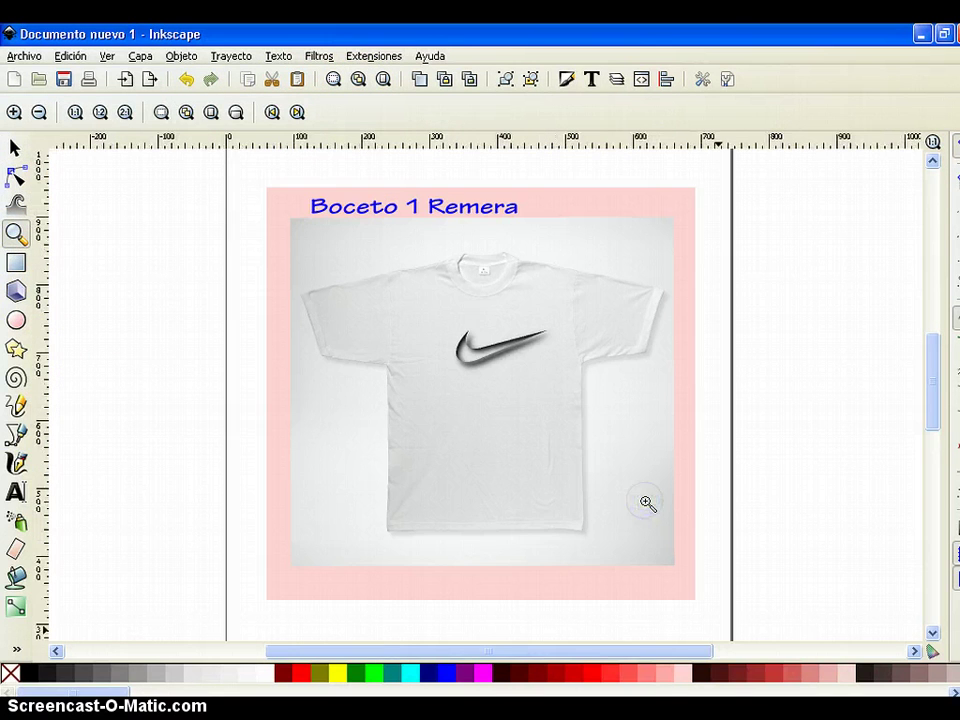
{"action": "left_click", "coordinate": [15, 145]}
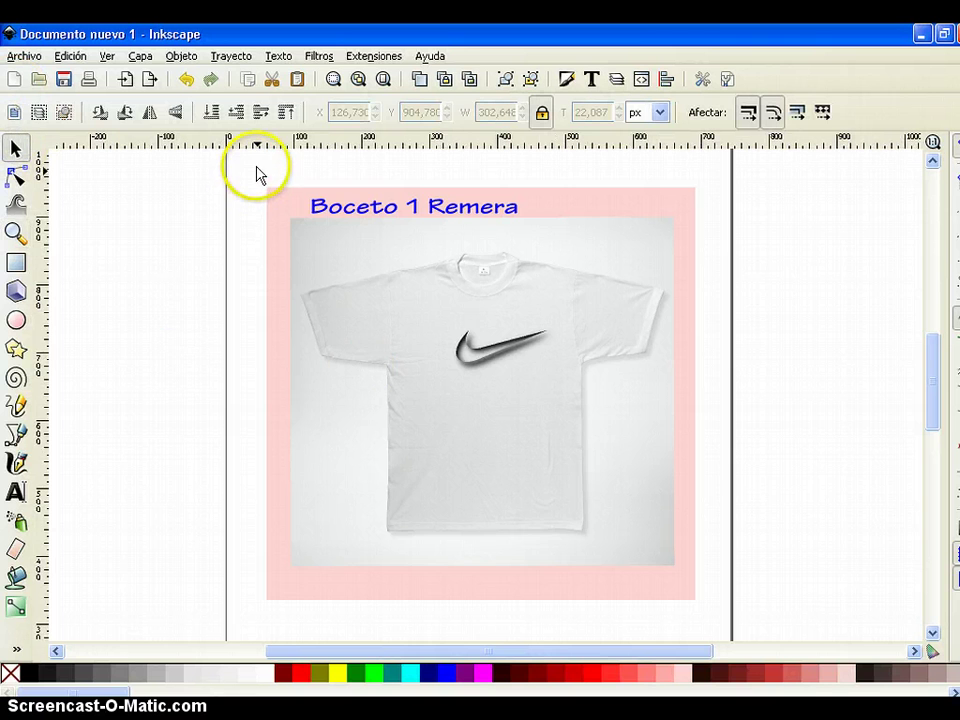
{"action": "left_click_drag", "start_coordinate": [293, 225], "coordinate": [741, 622]}
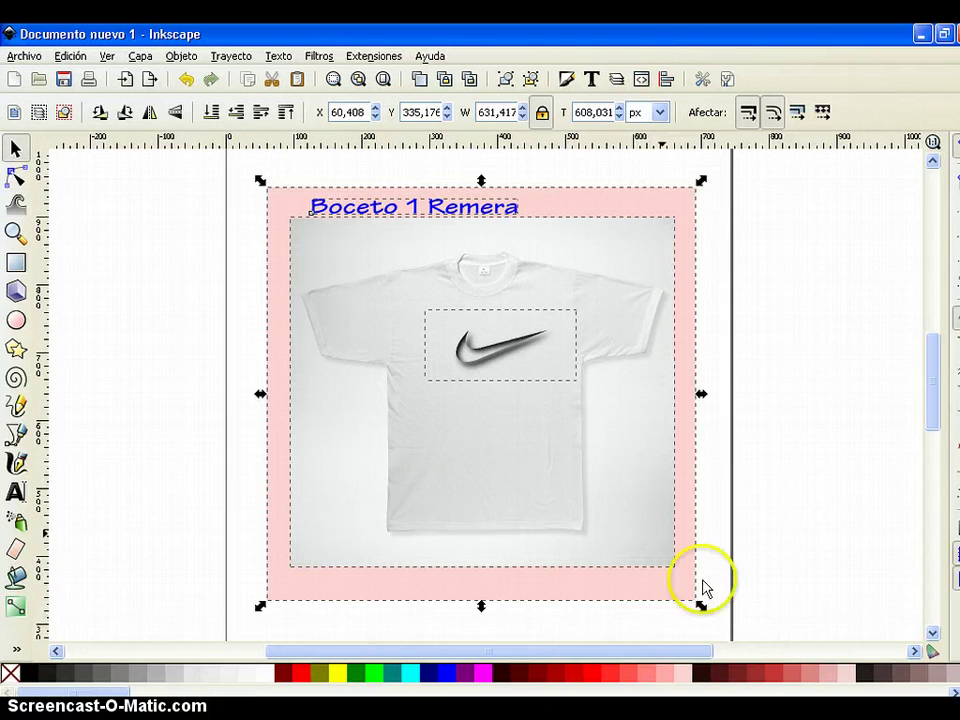
{"action": "left_click", "coordinate": [25, 57]}
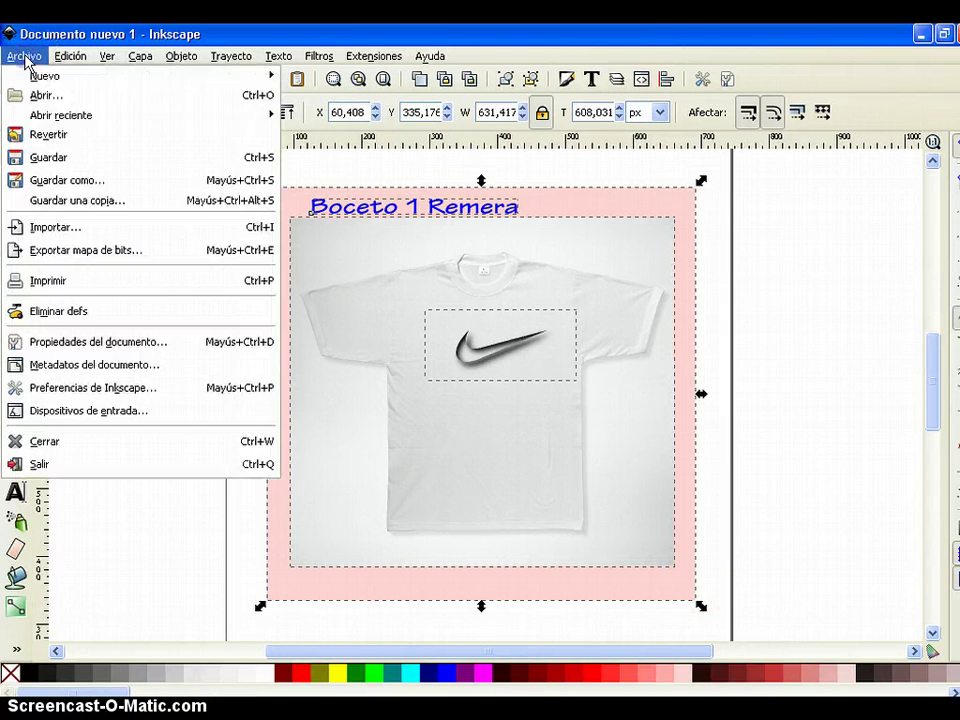
Export the selected design as 631 × 608 px text5303.png, then choose a new file name
{"action": "left_click", "coordinate": [84, 252]}
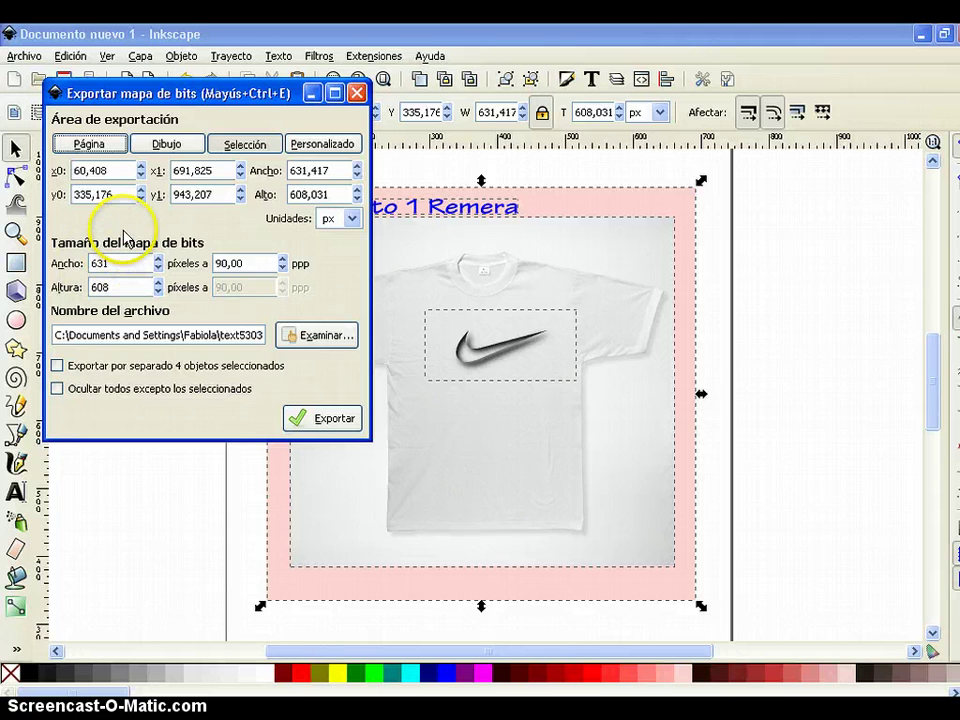
{"action": "left_click", "coordinate": [246, 145]}
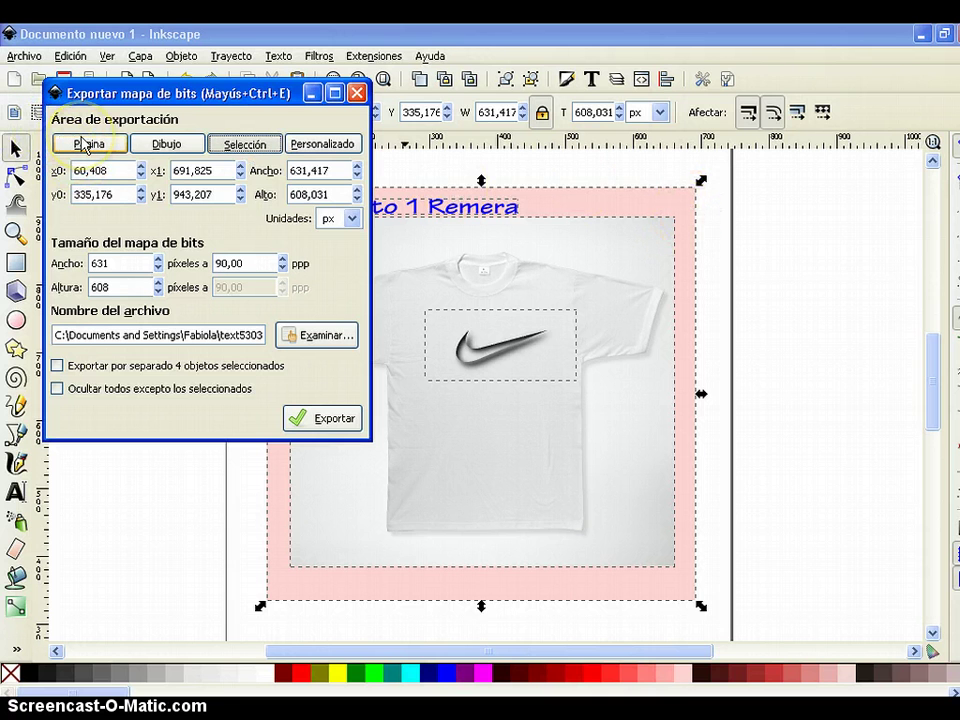
{"action": "left_click", "coordinate": [152, 148]}
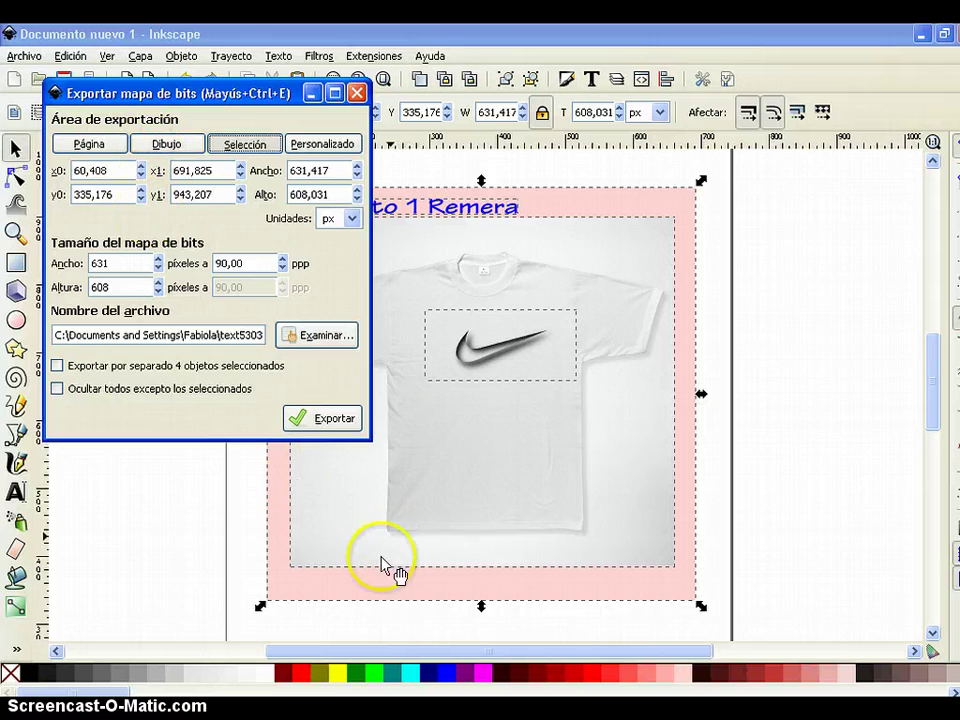
{"action": "mouse_move", "coordinate": [80, 370]}
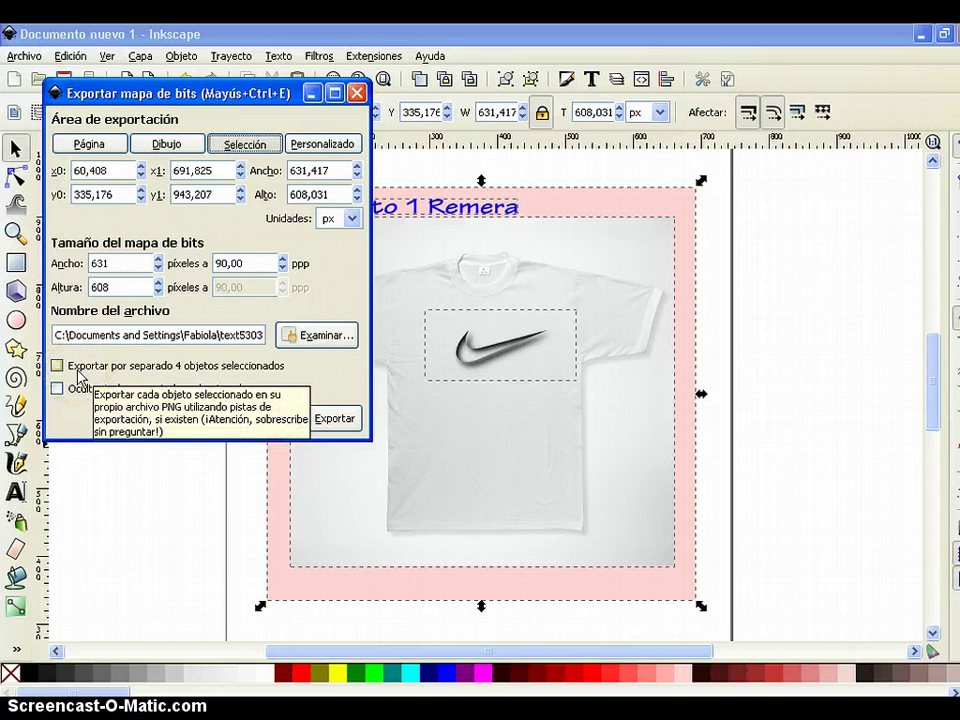
{"action": "left_click", "coordinate": [66, 421]}
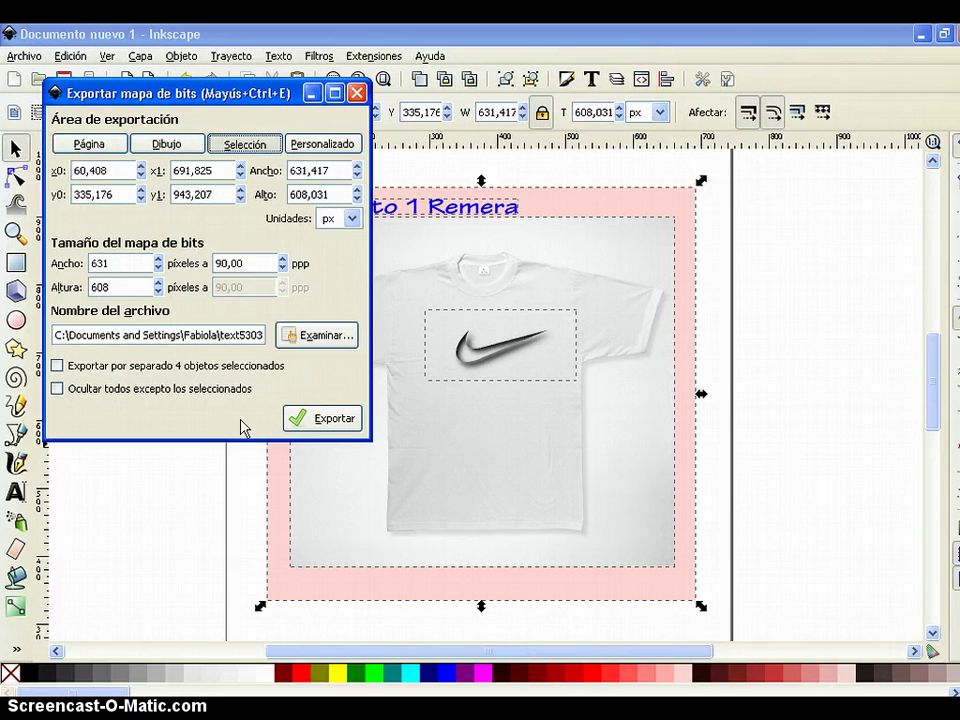
{"action": "left_click", "coordinate": [300, 418]}
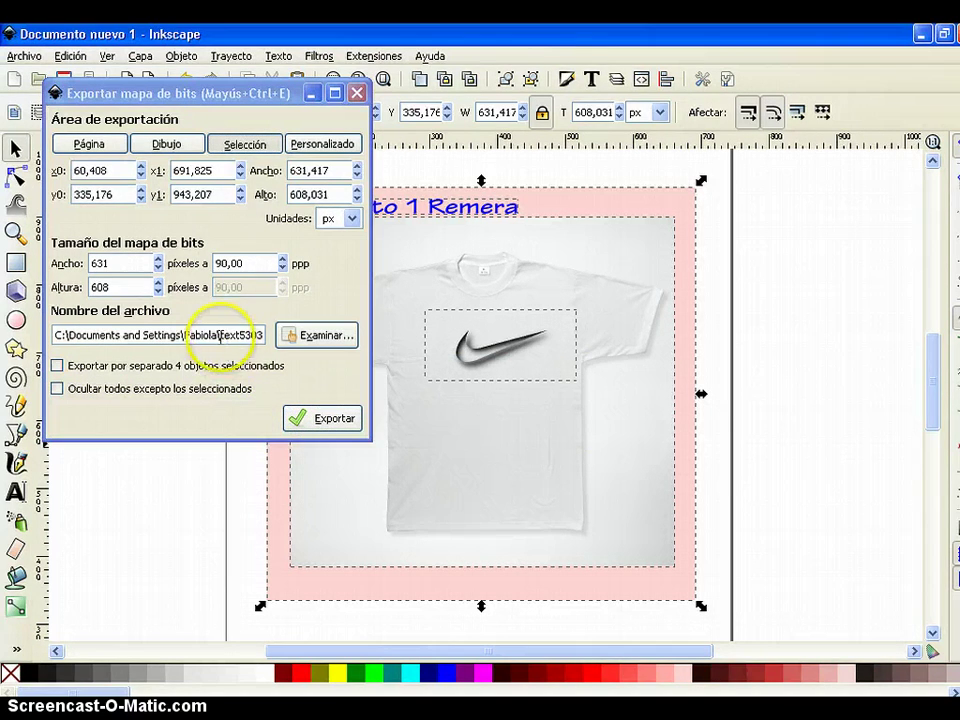
{"action": "left_click", "coordinate": [310, 340]}
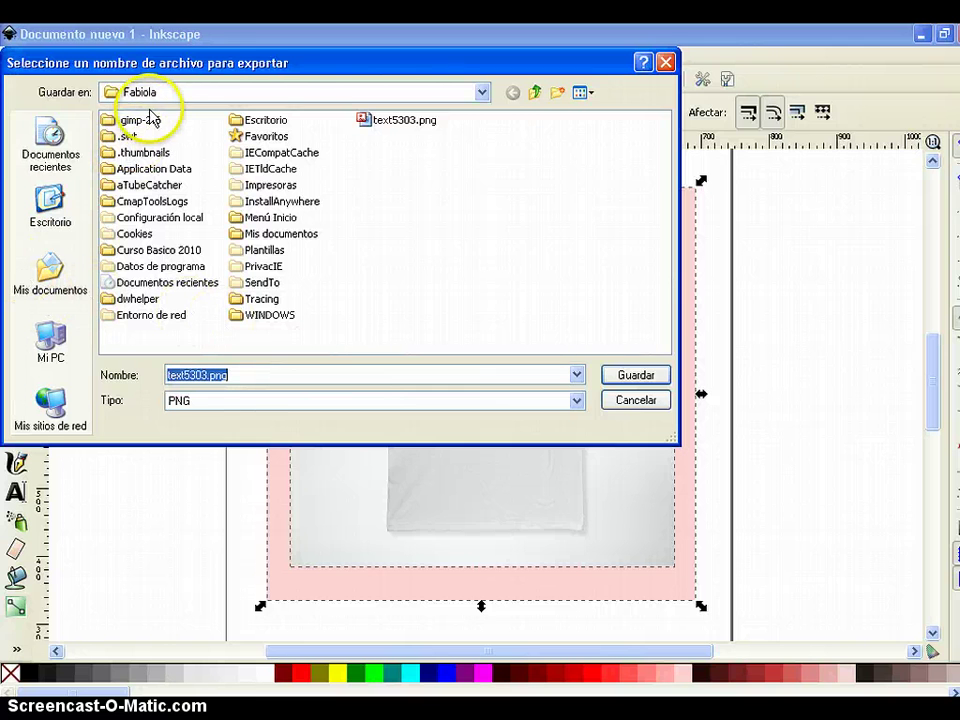
Export the mockup as PNG remera1.png to Escritorio and close the export dialog
{"action": "left_click", "coordinate": [62, 205]}
{"action": "double_click", "coordinate": [205, 372]}
{"action": "type", "text": "remera1"}
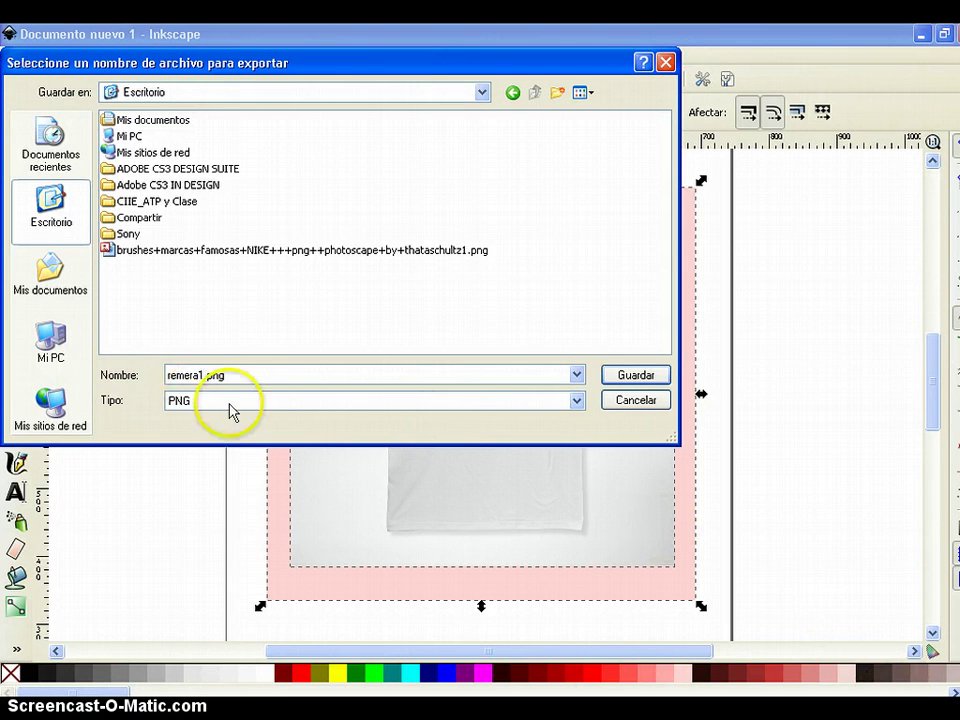
{"action": "left_click", "coordinate": [580, 400]}
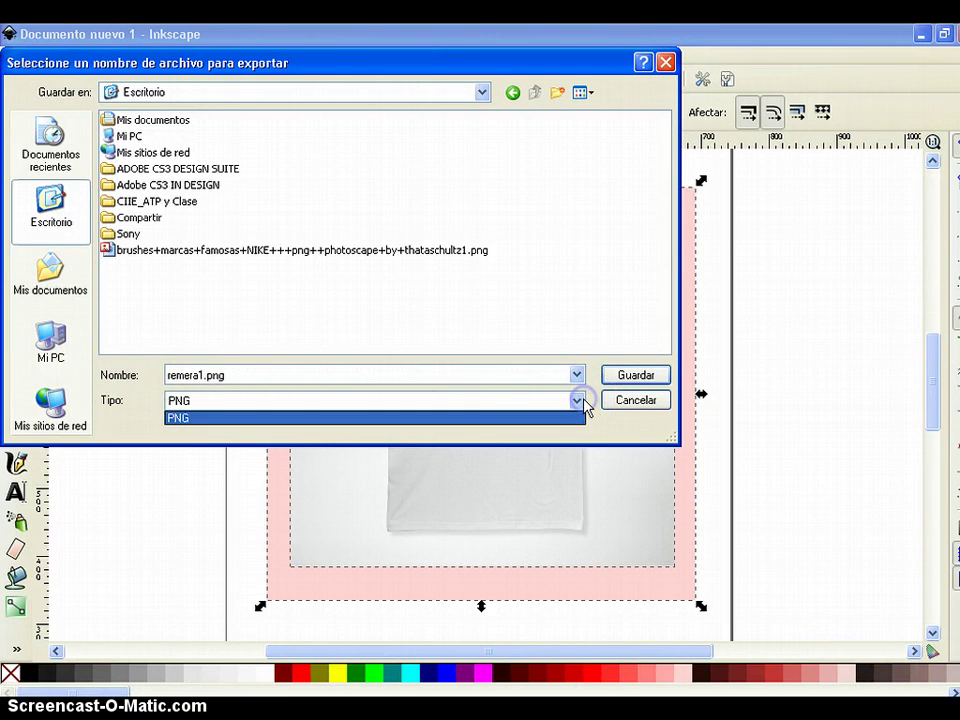
{"action": "left_click", "coordinate": [560, 416]}
{"action": "left_click", "coordinate": [614, 380]}
{"action": "left_click", "coordinate": [333, 416]}
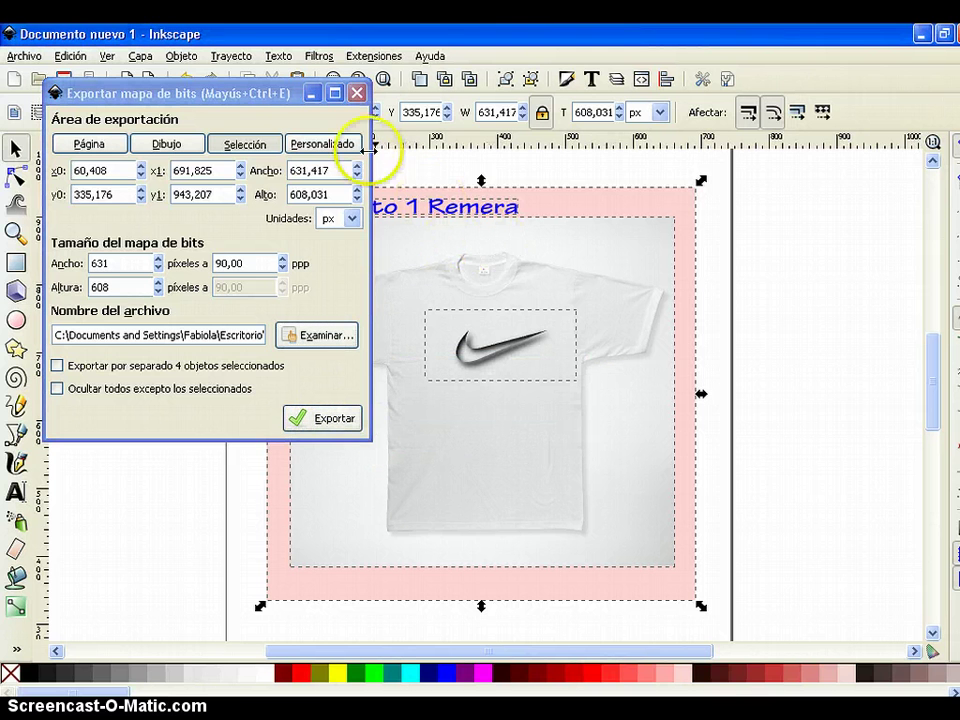
{"action": "left_click", "coordinate": [356, 93]}
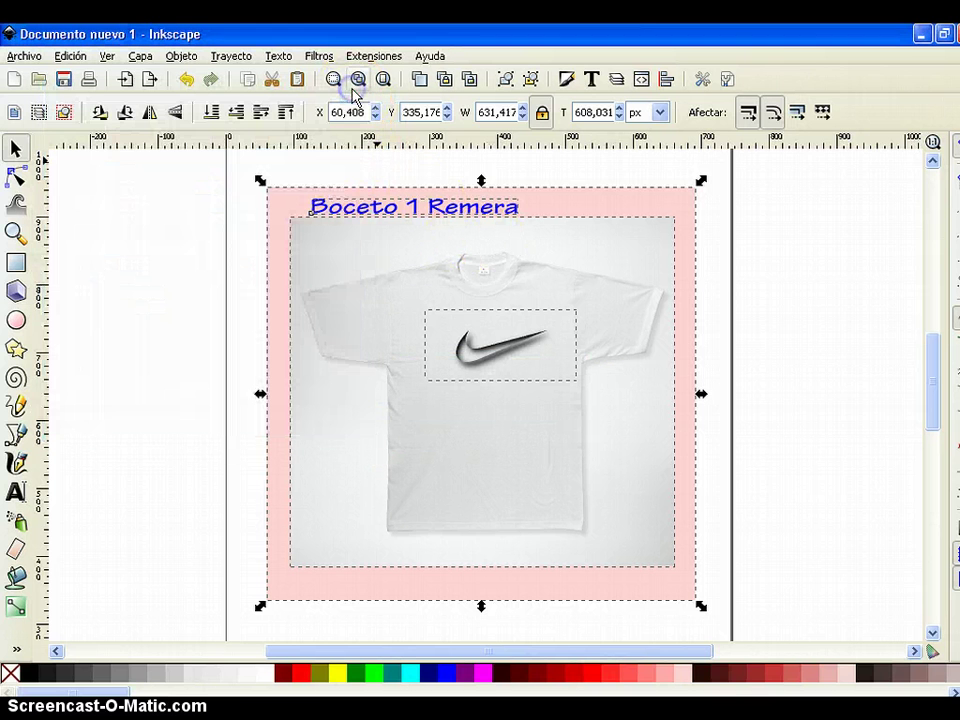
Move remera1.png to the middle of the desktop and open it to check the 631 × 608 px export
{"action": "left_click", "coordinate": [920, 36]}
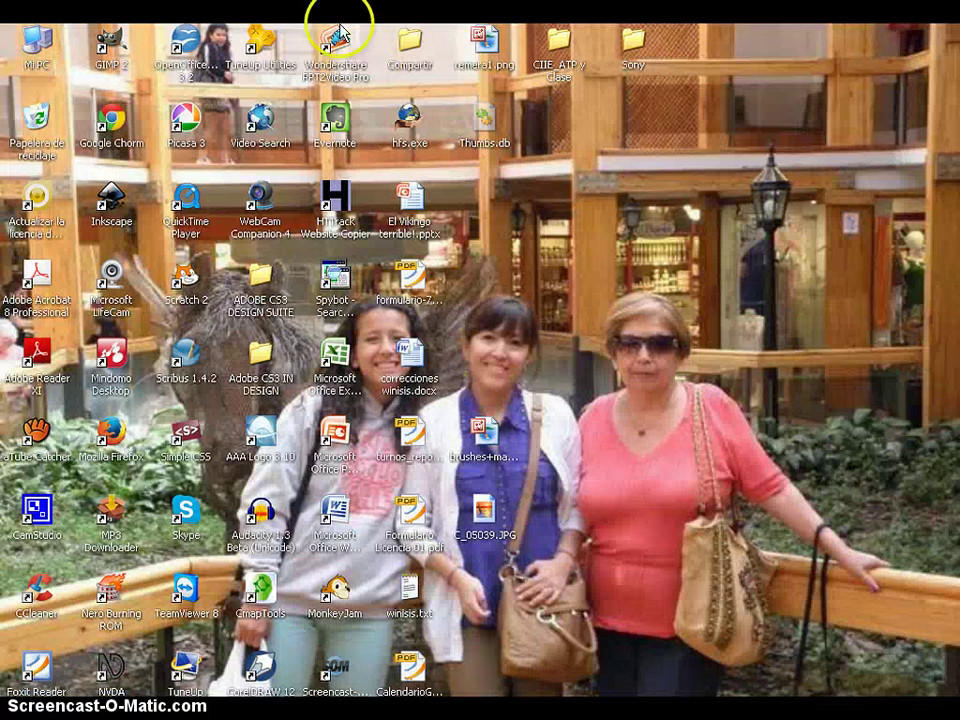
{"action": "left_click_drag", "start_coordinate": [484, 40], "coordinate": [651, 377]}
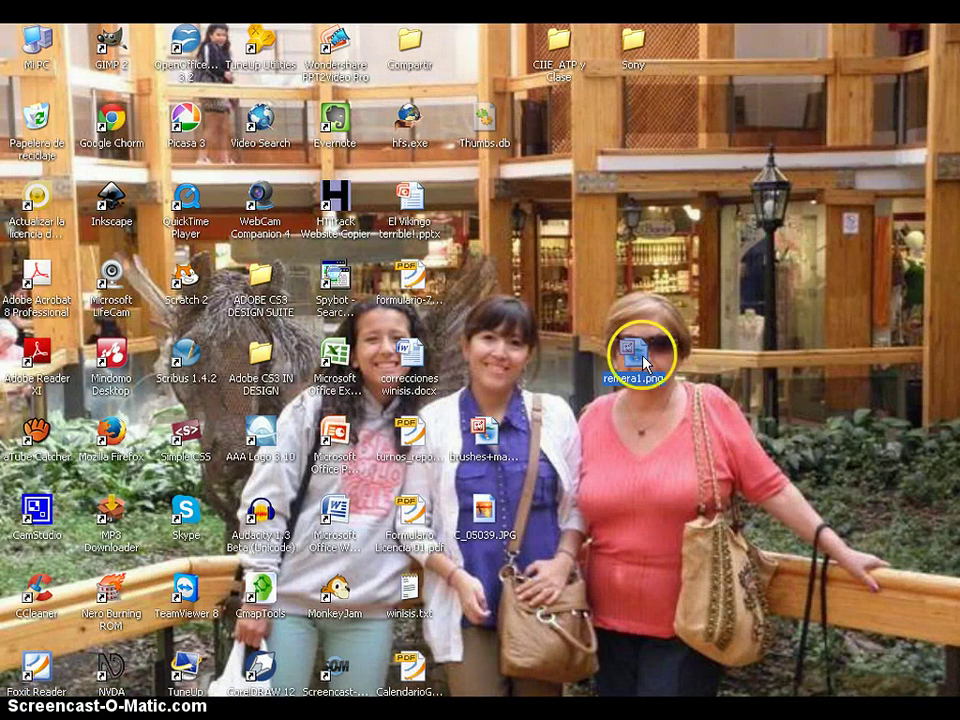
{"action": "double_click", "coordinate": [644, 358]}
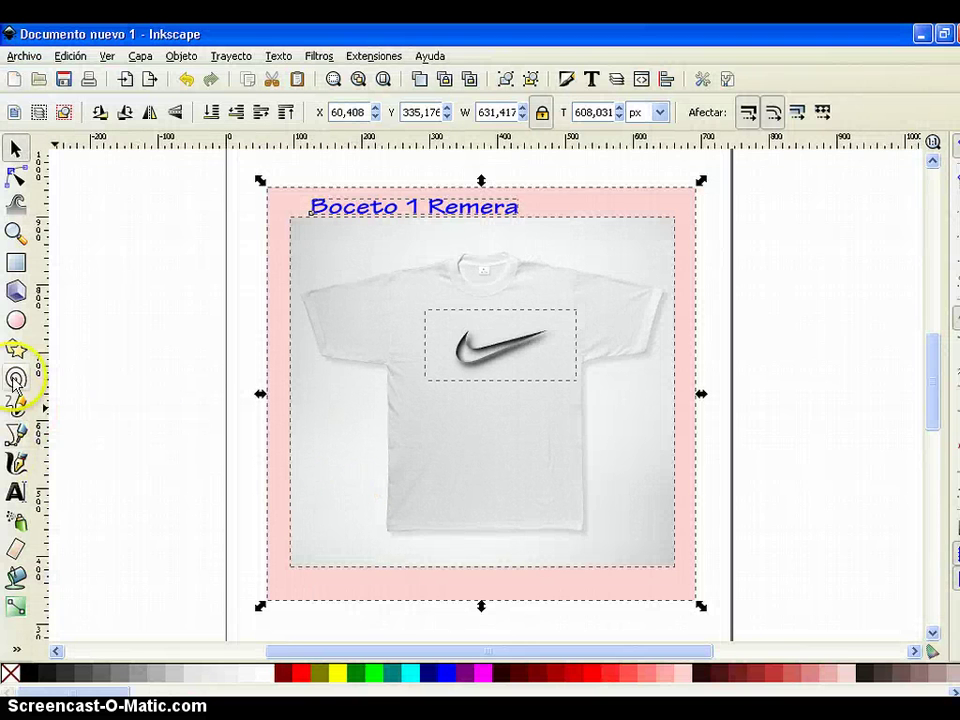
Draw a blue circle with the Ellipse tool and move it up onto the shirt's chest
{"action": "left_click", "coordinate": [16, 320]}
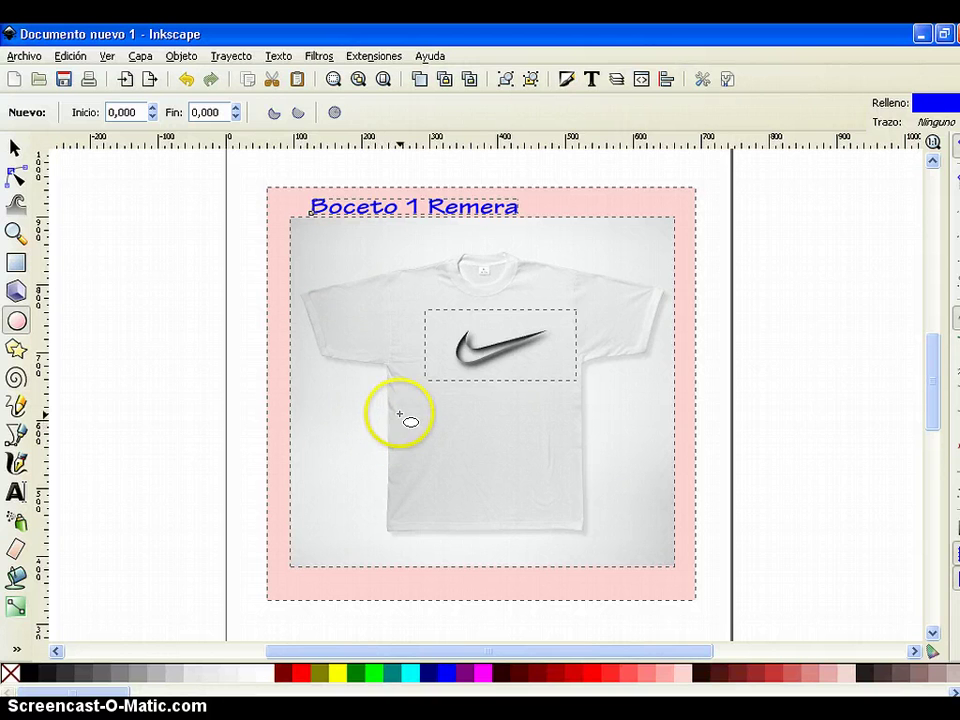
{"action": "left_click_drag", "start_coordinate": [409, 408], "coordinate": [503, 487]}
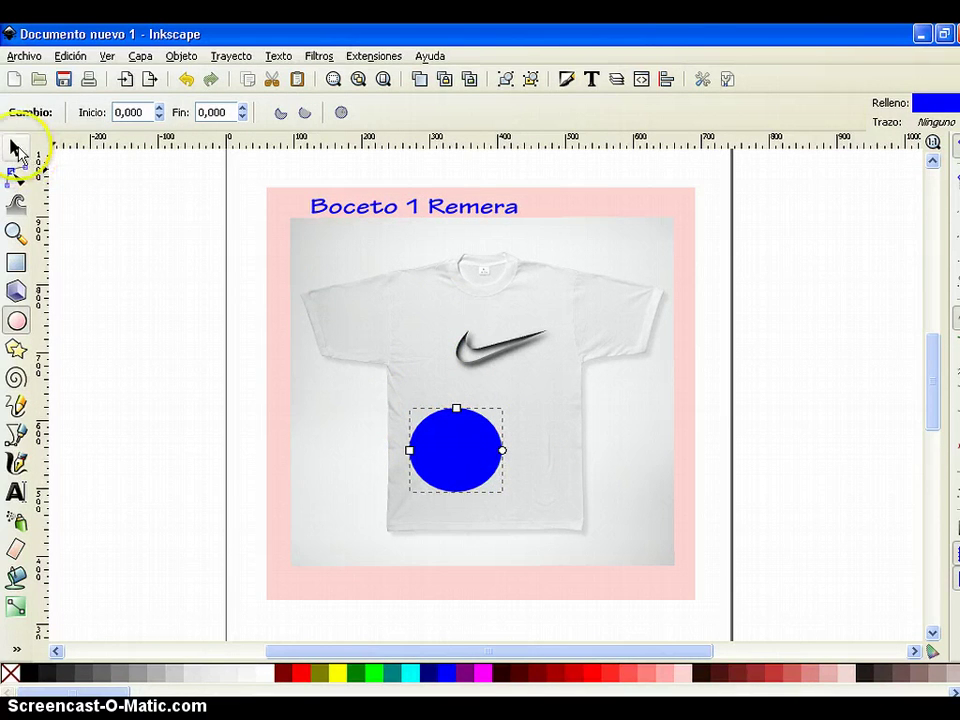
{"action": "left_click", "coordinate": [15, 148]}
{"action": "left_click_drag", "start_coordinate": [471, 454], "coordinate": [481, 354]}
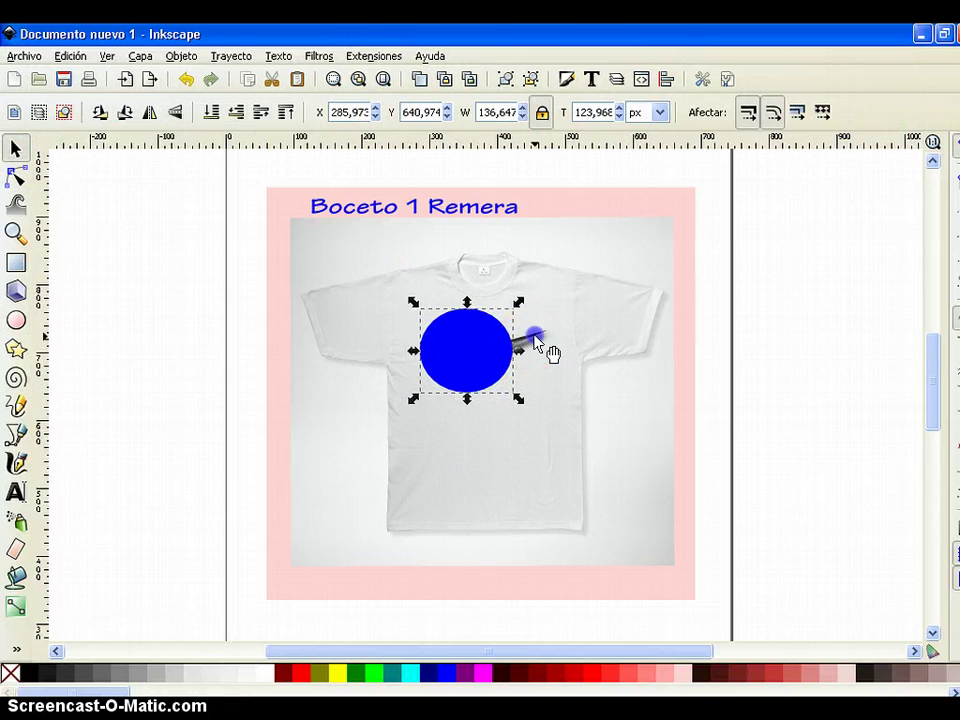
Select the circle together with the swoosh and send them to the bottom of the stack
{"action": "left_click", "coordinate": [535, 352]}
{"action": "left_click", "coordinate": [500, 360]}
{"action": "left_click", "coordinate": [515, 345], "text": "shift"}
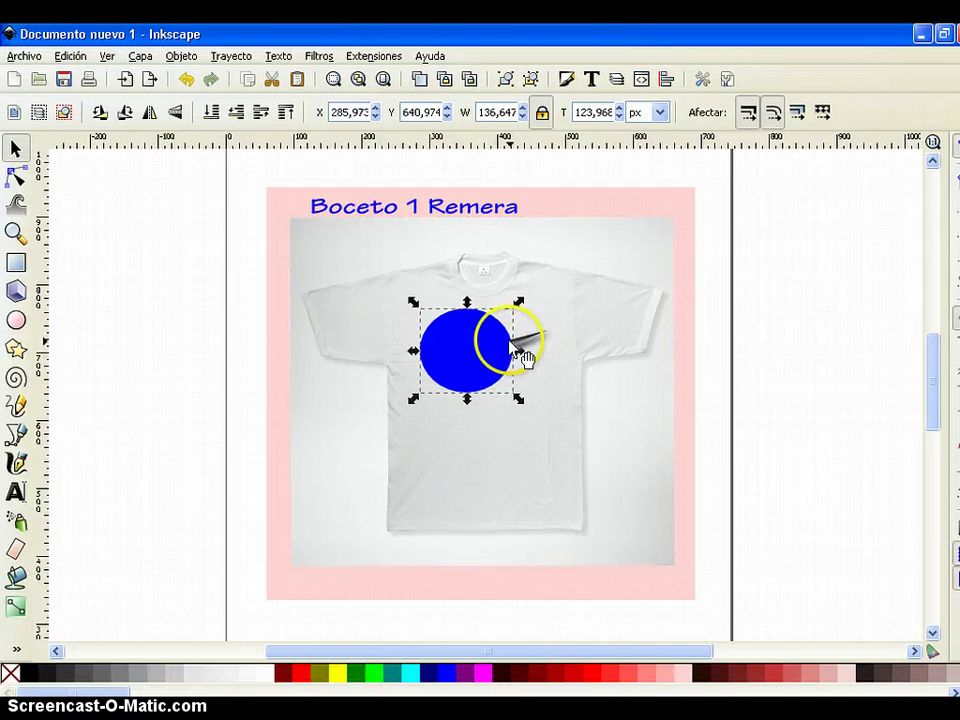
{"action": "left_click", "coordinate": [490, 345]}
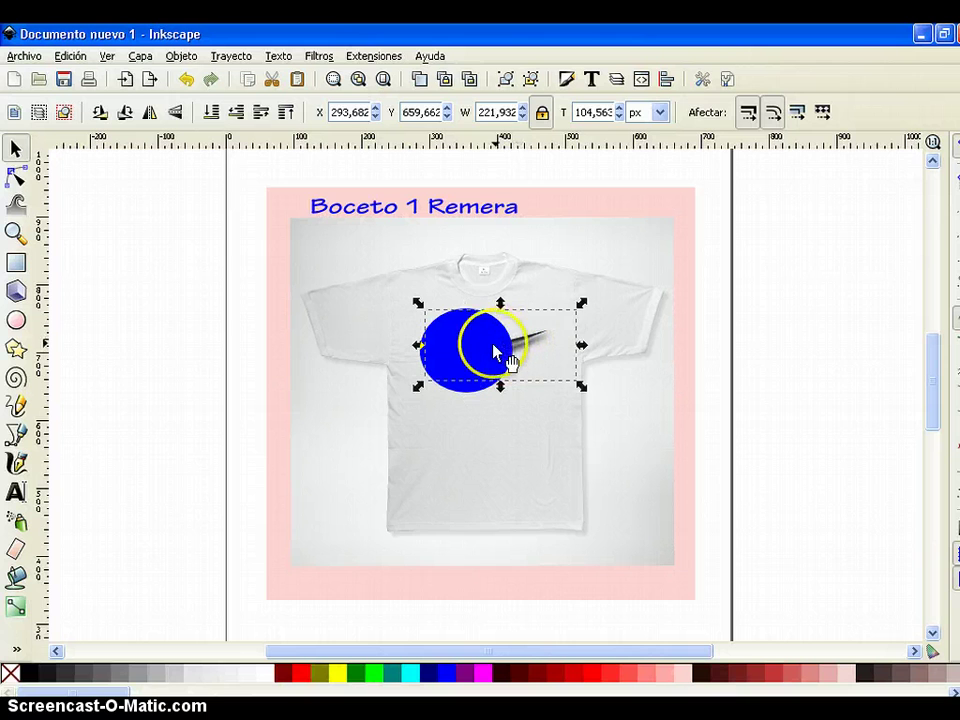
{"action": "left_click", "coordinate": [524, 340], "text": "shift"}
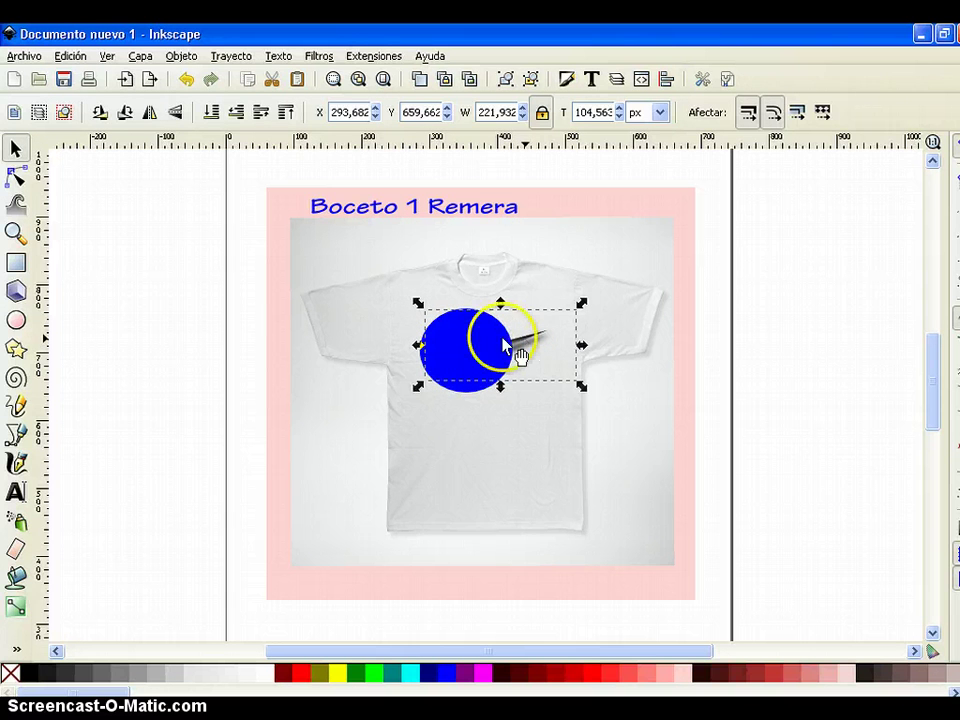
{"action": "left_click", "coordinate": [212, 113]}
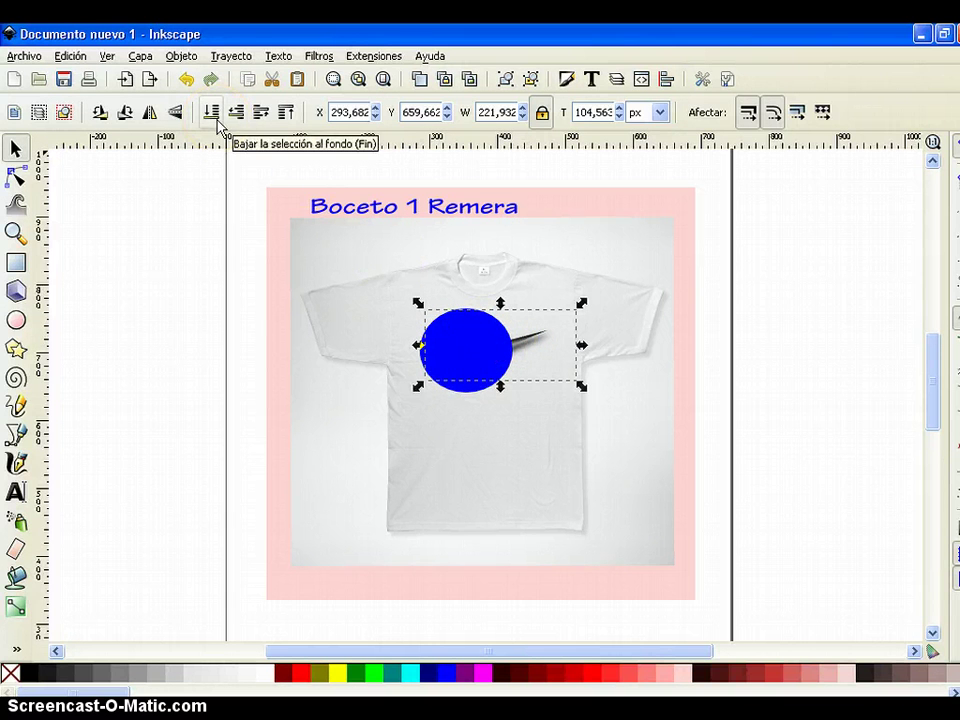
Restack the circle and swoosh so the black swoosh sits above the blue circle, then select the circle alone
{"action": "left_click", "coordinate": [237, 114]}
{"action": "left_click", "coordinate": [258, 113]}
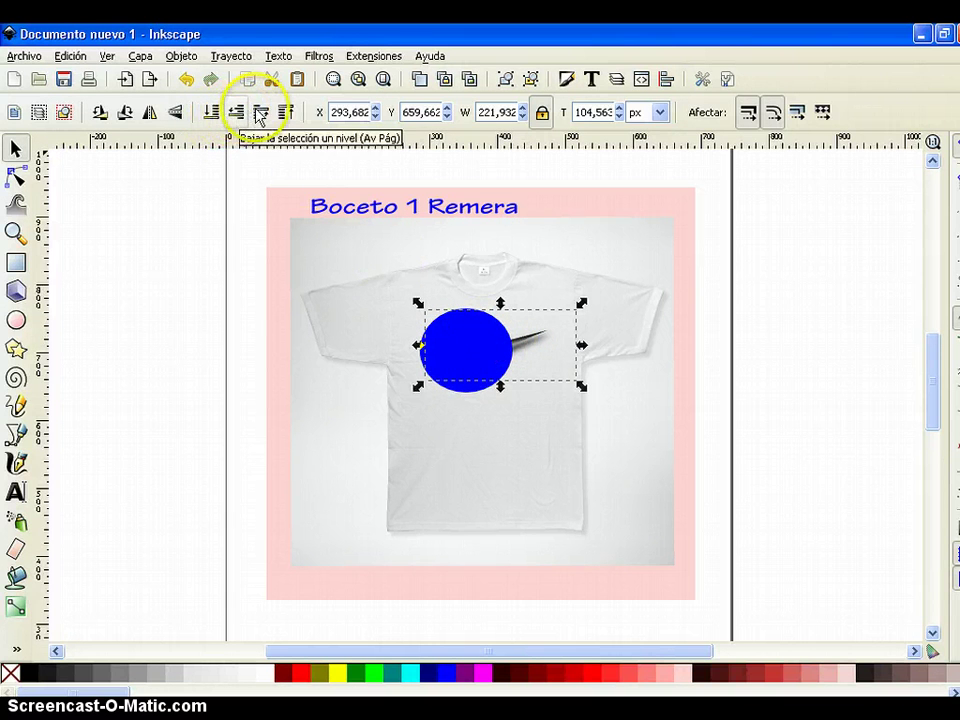
{"action": "left_click", "coordinate": [260, 113]}
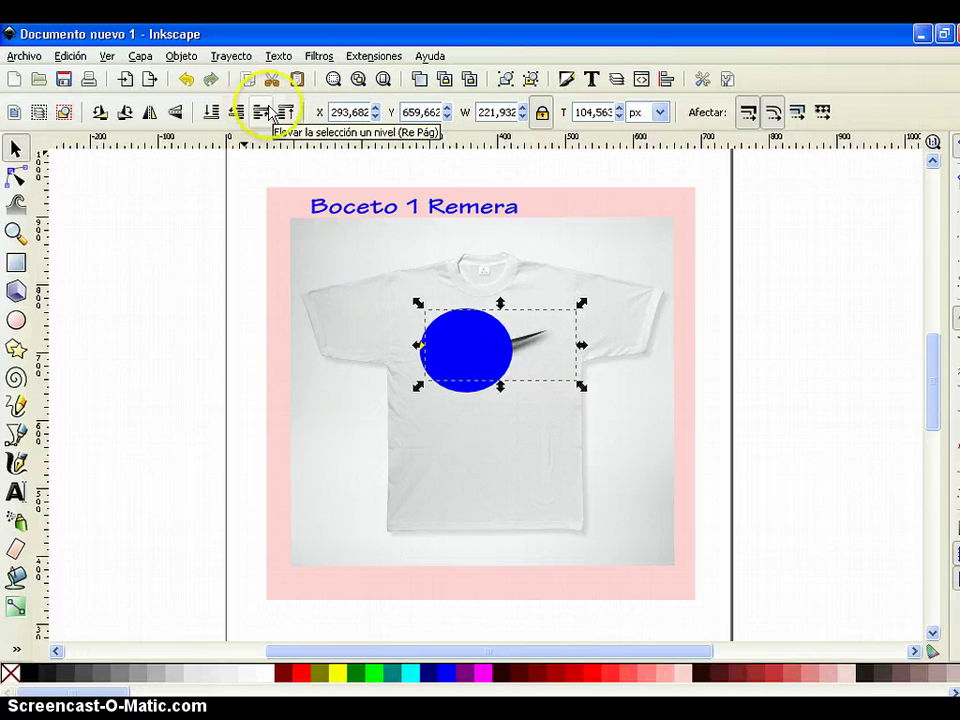
{"action": "left_click", "coordinate": [285, 112]}
{"action": "left_click", "coordinate": [285, 112]}
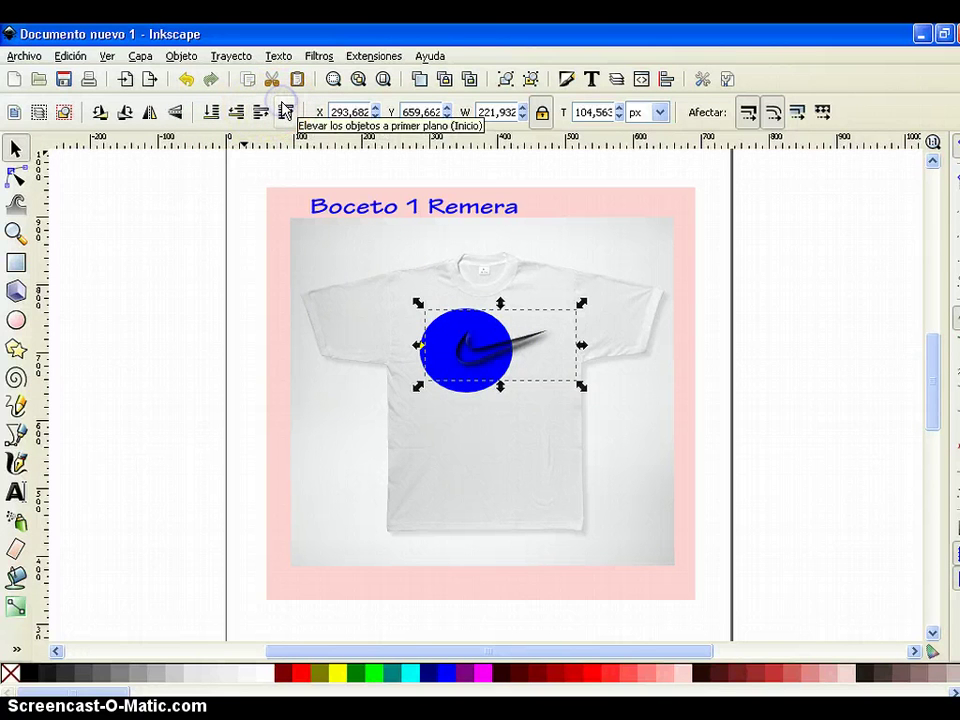
{"action": "left_click", "coordinate": [430, 372]}
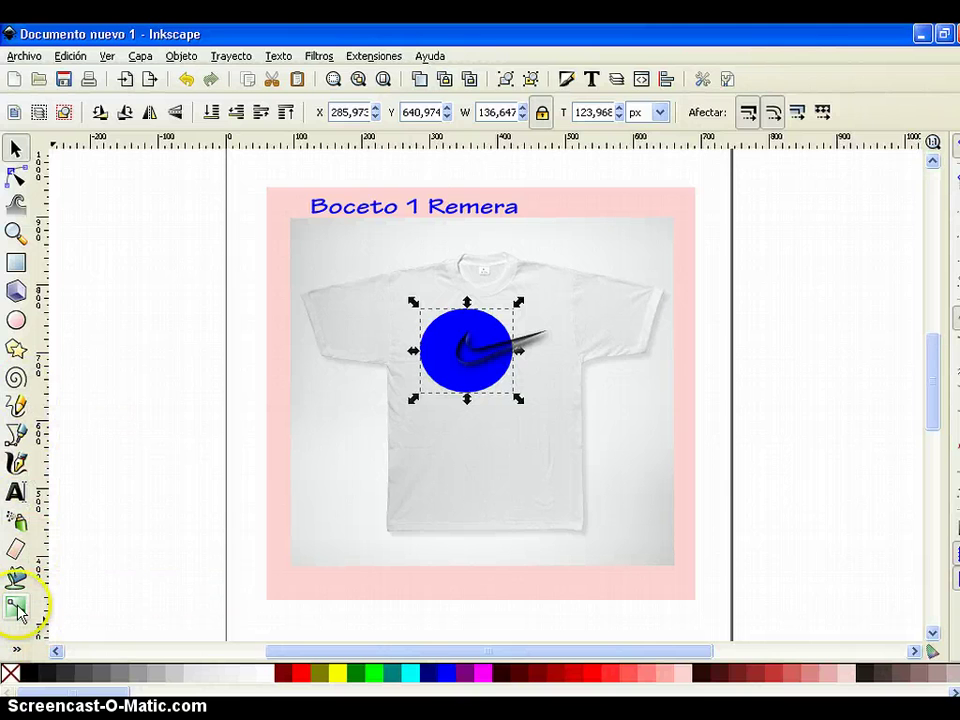
Give the circle a linear gradient from blue to transparent, then select the circle together with the swoosh
{"action": "left_click", "coordinate": [17, 608]}
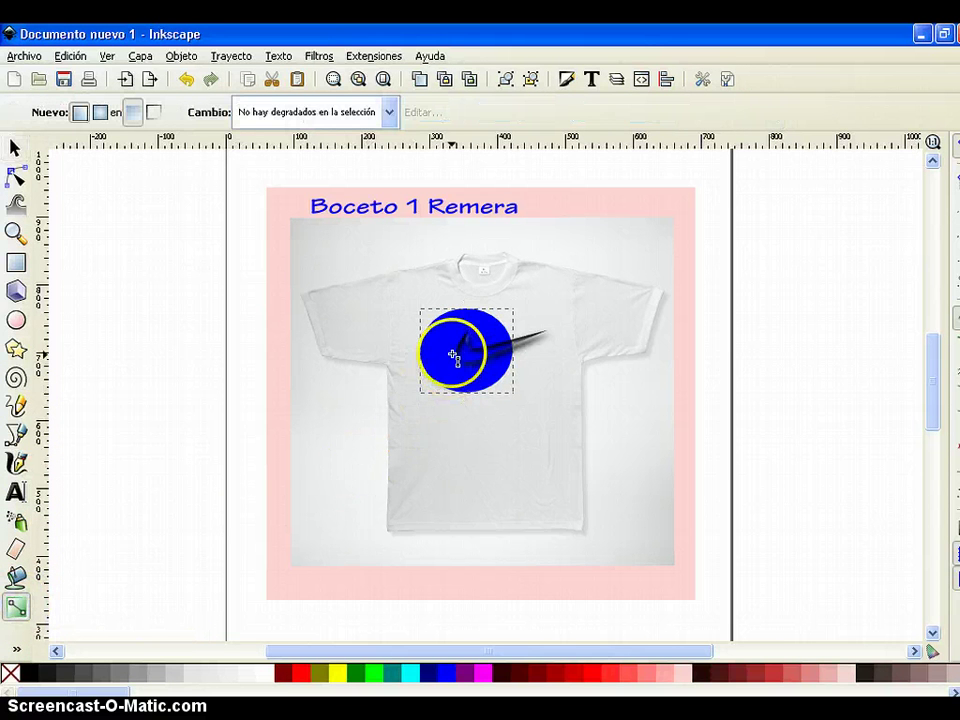
{"action": "mouse_move", "coordinate": [433, 353]}
{"action": "left_mouse_down"}
{"action": "mouse_move", "coordinate": [489, 360]}
{"action": "mouse_move", "coordinate": [470, 377]}
{"action": "left_mouse_up"}
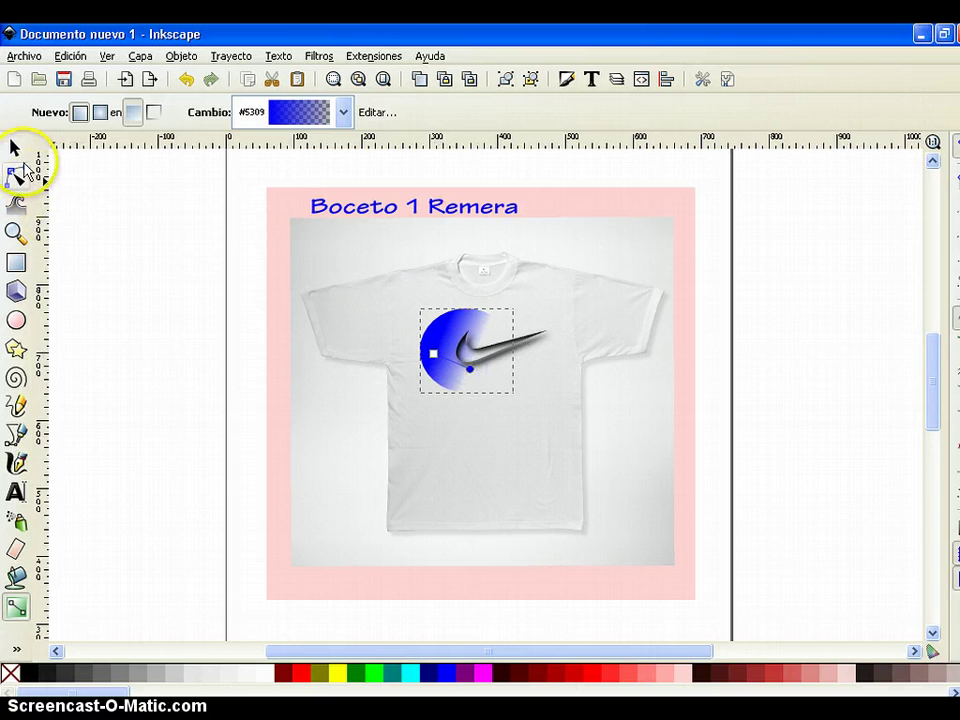
{"action": "left_click", "coordinate": [17, 148]}
{"action": "left_click", "coordinate": [225, 372]}
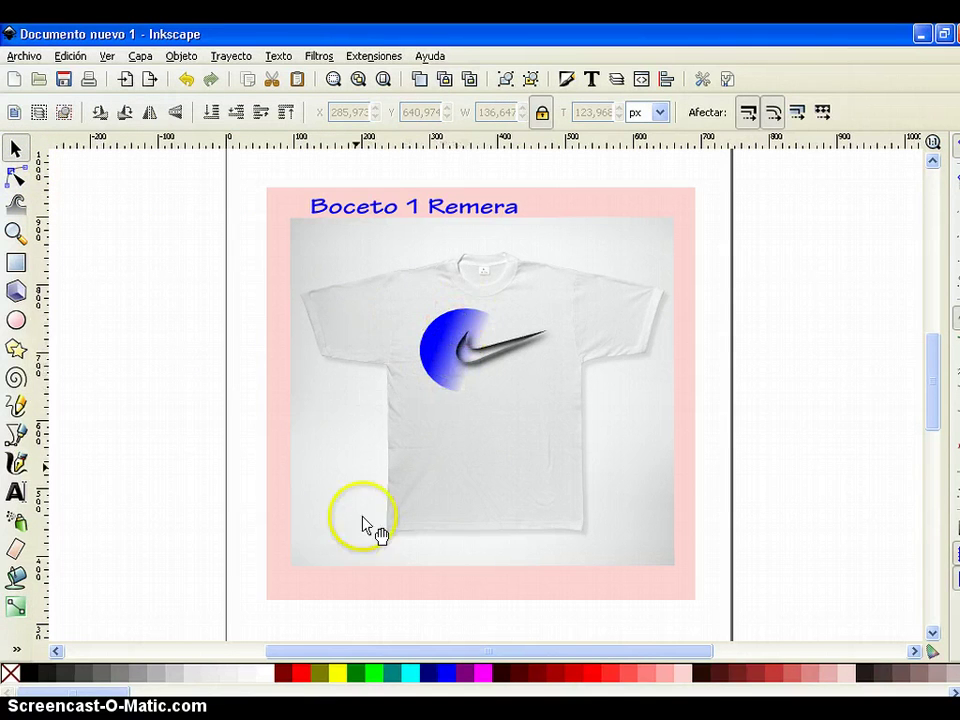
{"action": "left_click", "coordinate": [454, 330]}
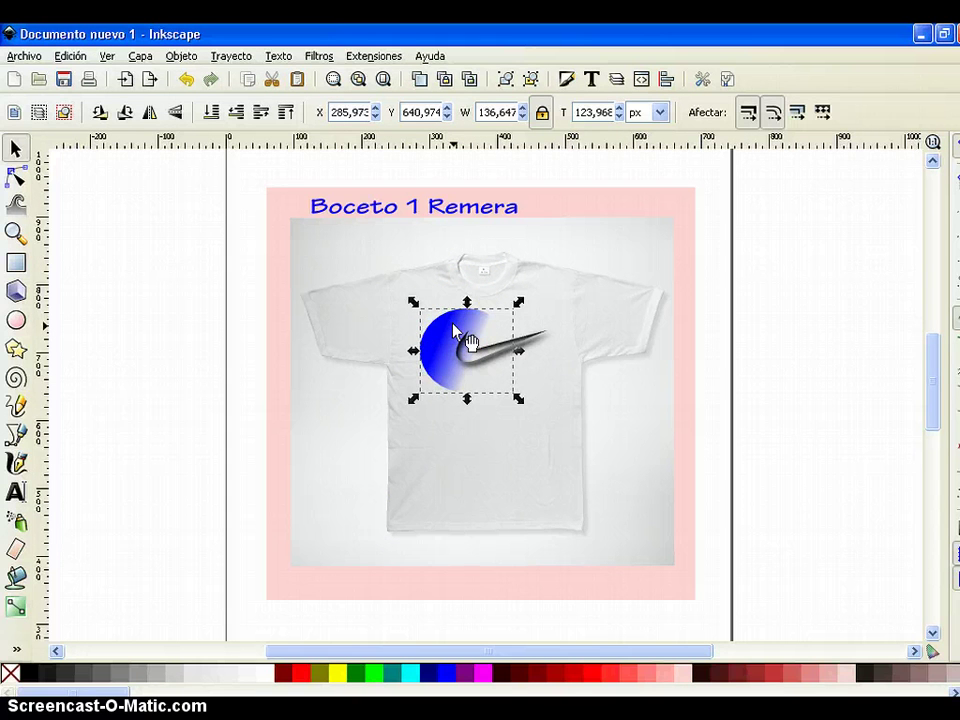
{"action": "left_click", "coordinate": [510, 345], "text": "shift"}
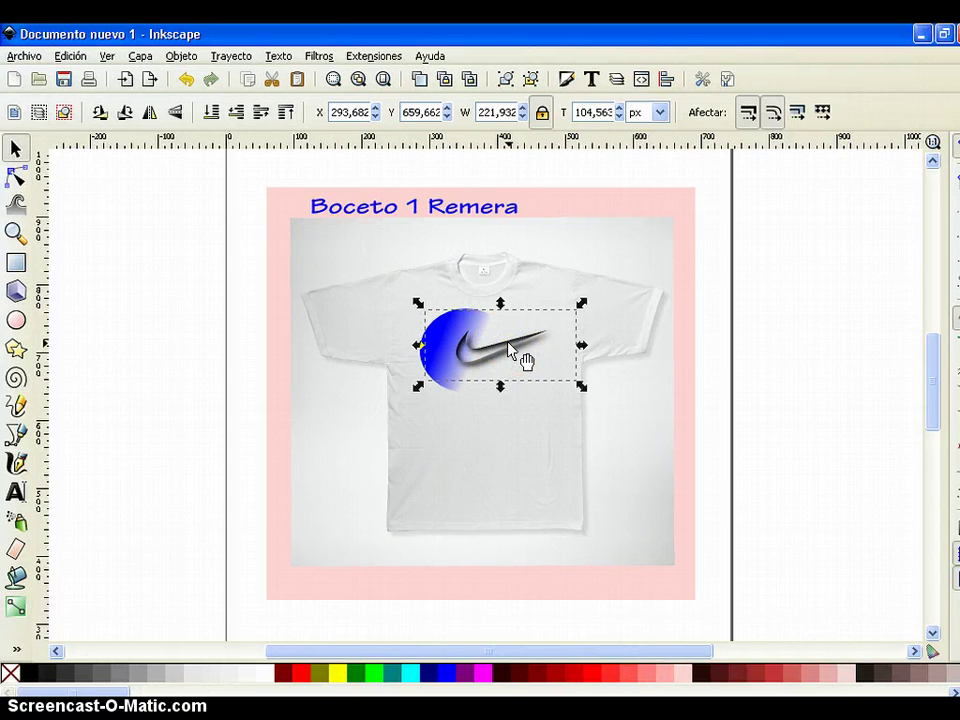